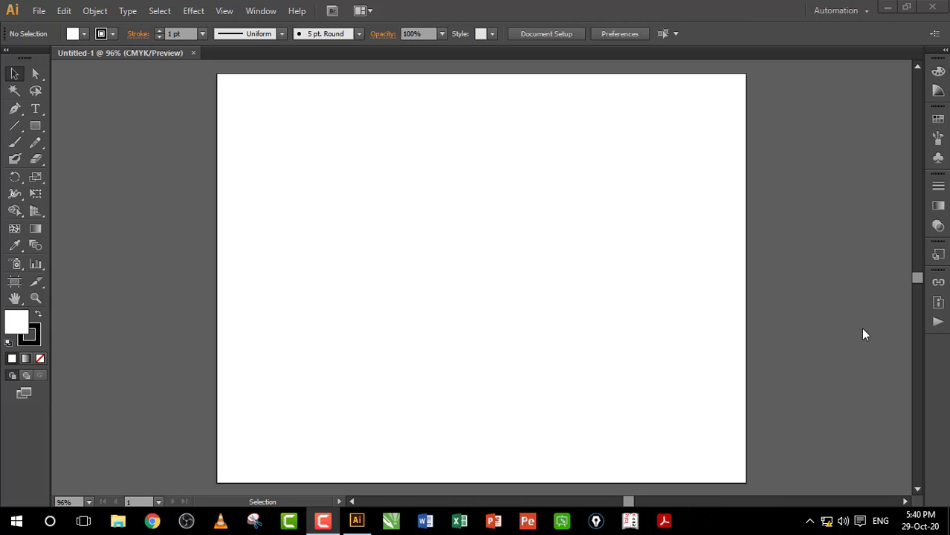
Add the text "UPCISS" near the upper-left corner of the artboard with the Type tool
click(35, 111)
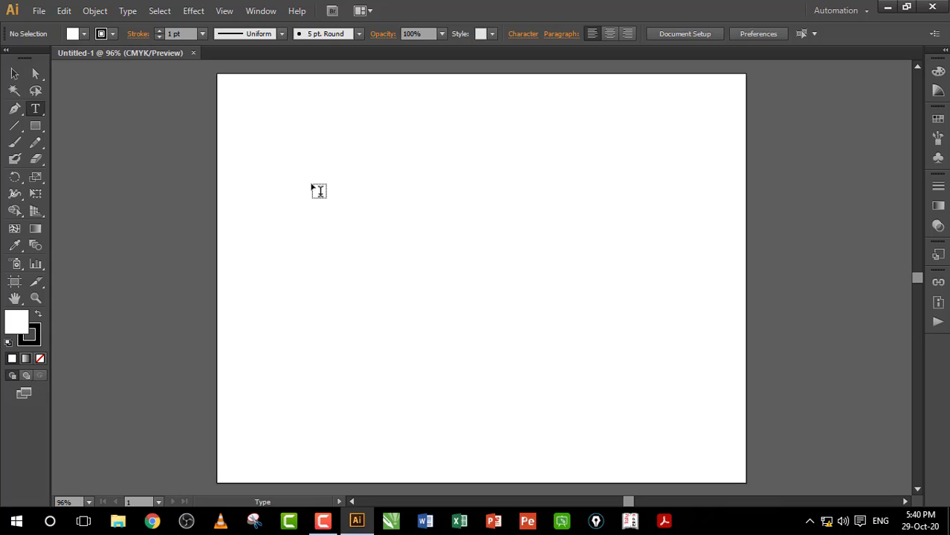
click(278, 131)
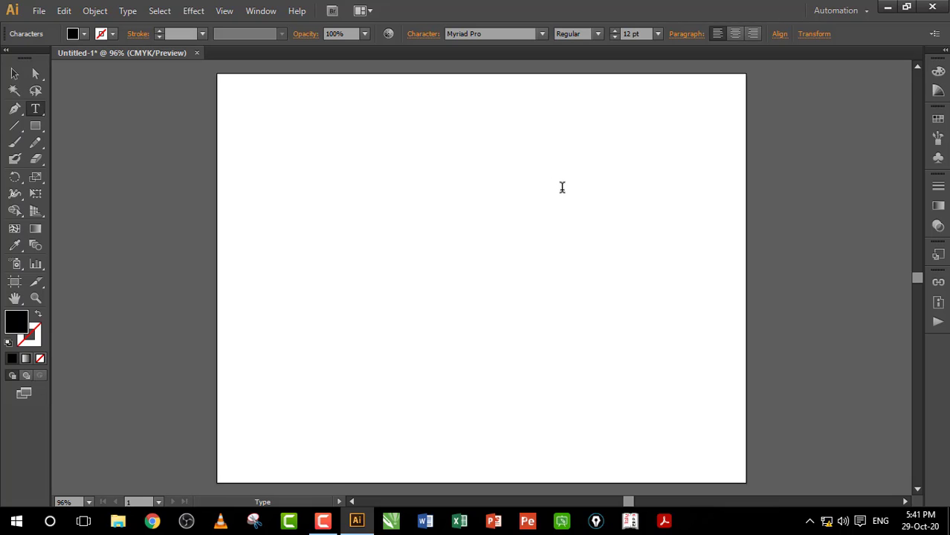
text(UPCISS)
click(14, 74)
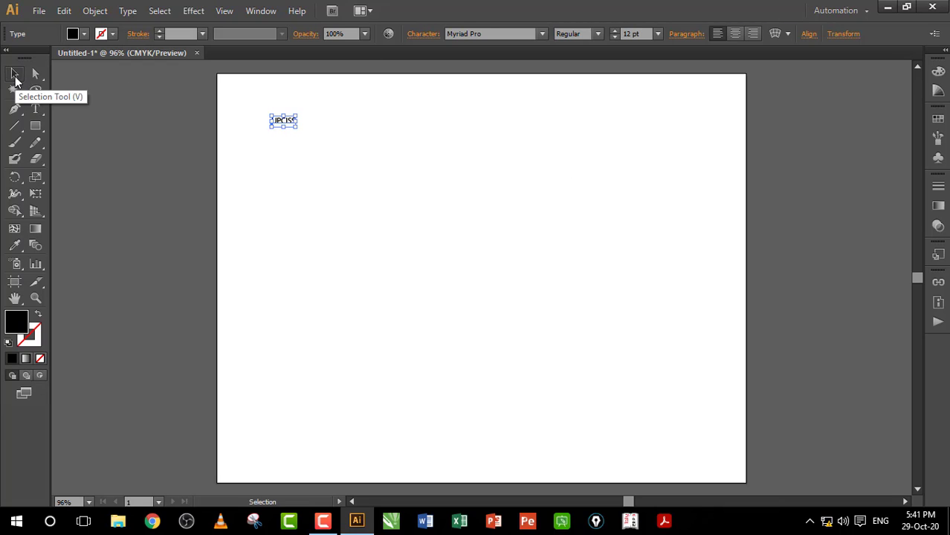
Select the UPCISS text and enlarge it proportionally to a font size of about 75 pt
click(293, 131)
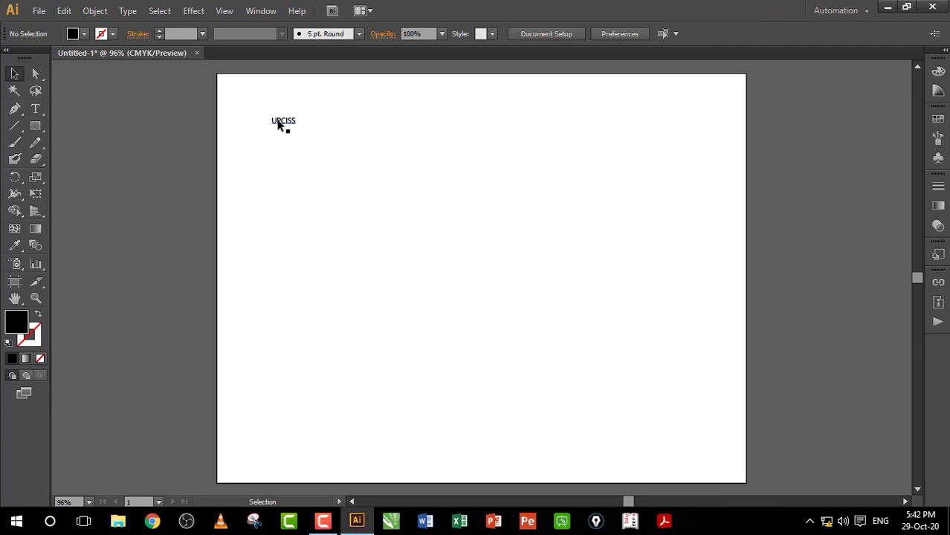
click(276, 124)
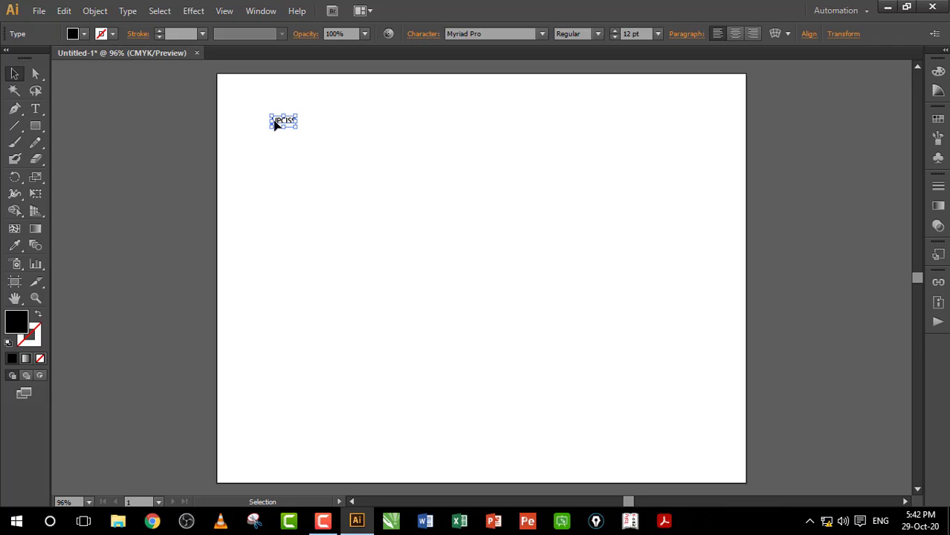
click(315, 139)
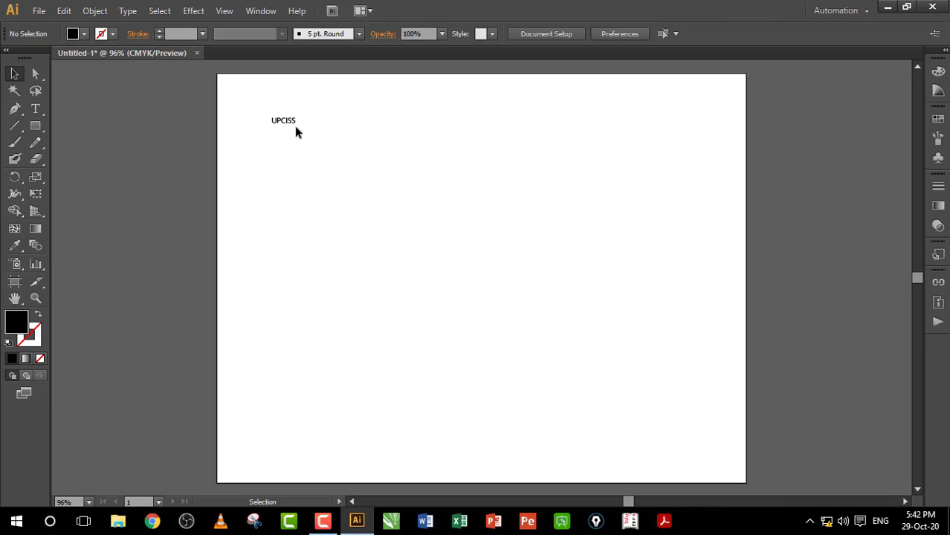
click(287, 125)
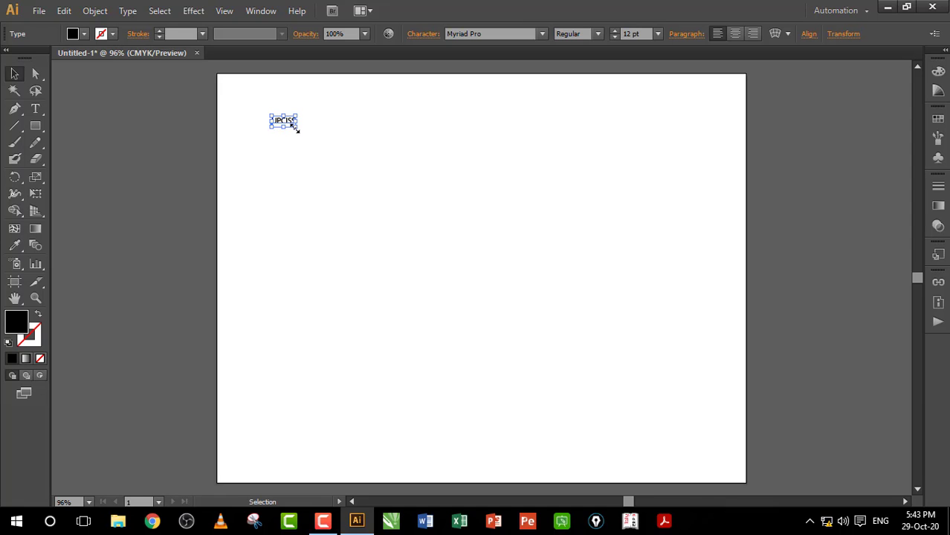
drag(295, 127, 449, 205)
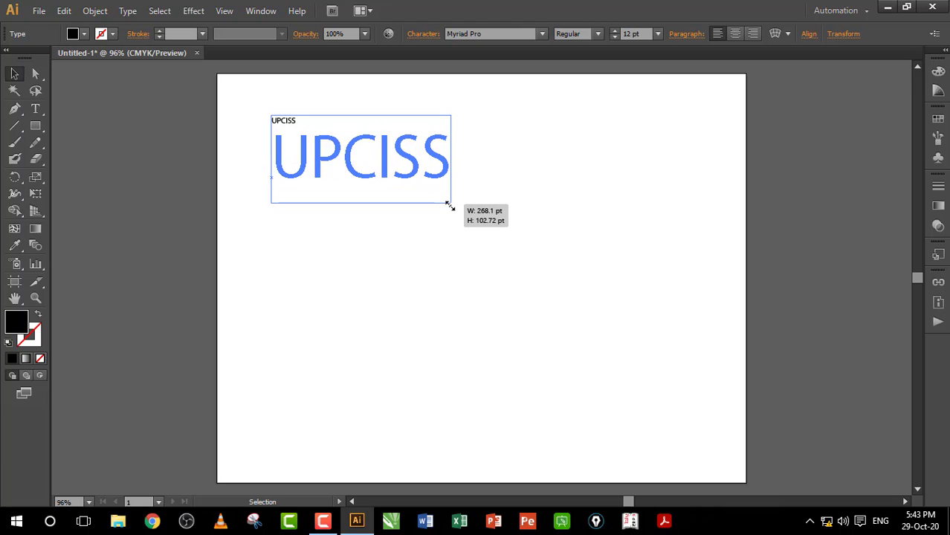
drag(451, 205, 507, 186)
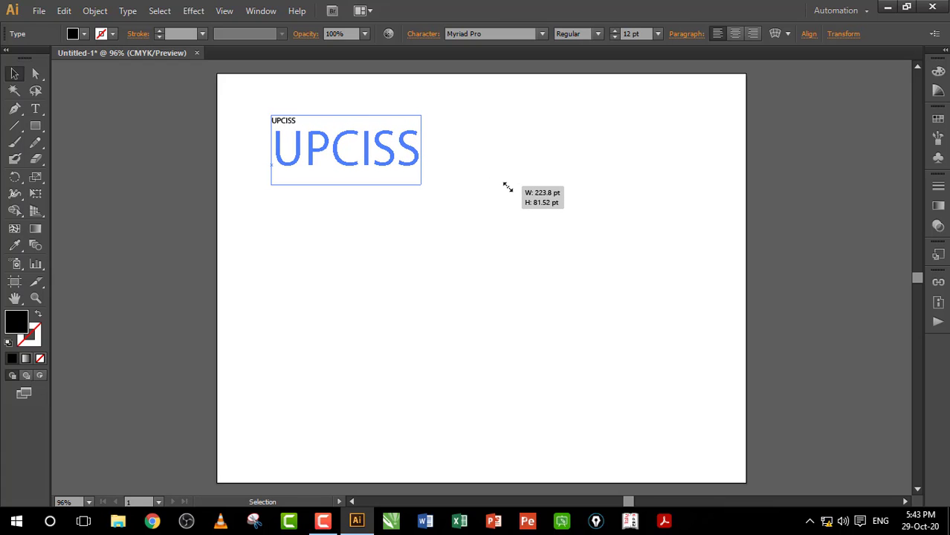
drag(507, 186, 507, 186)
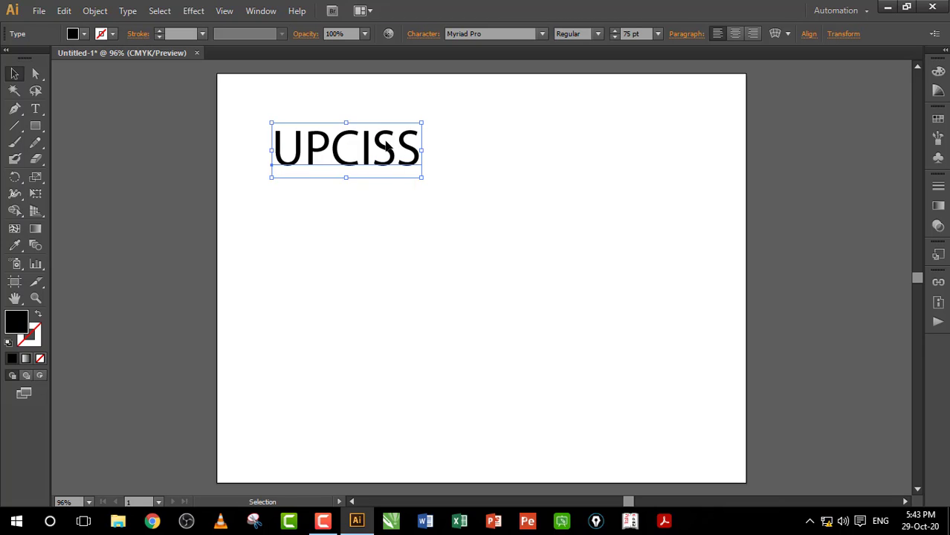
Fill the UPCISS text with CMYK Magenta
click(84, 34)
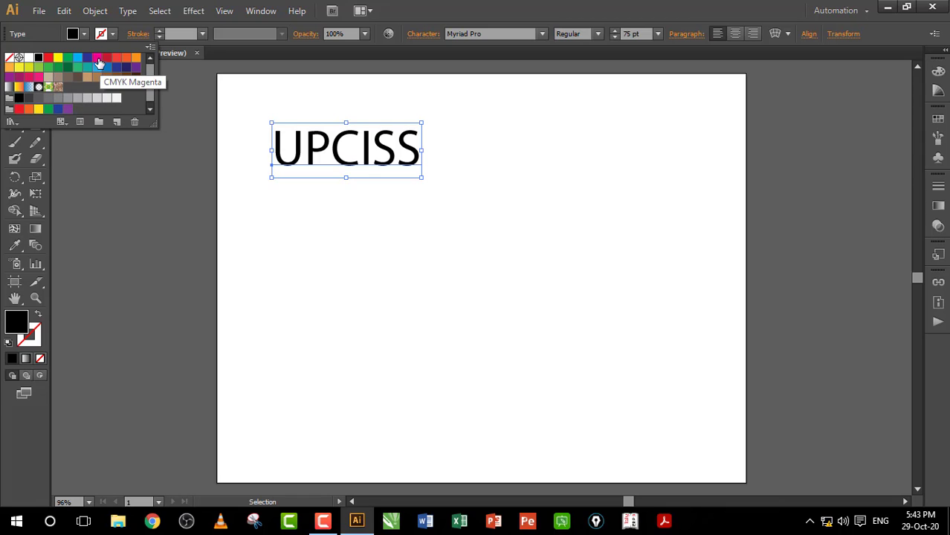
click(96, 58)
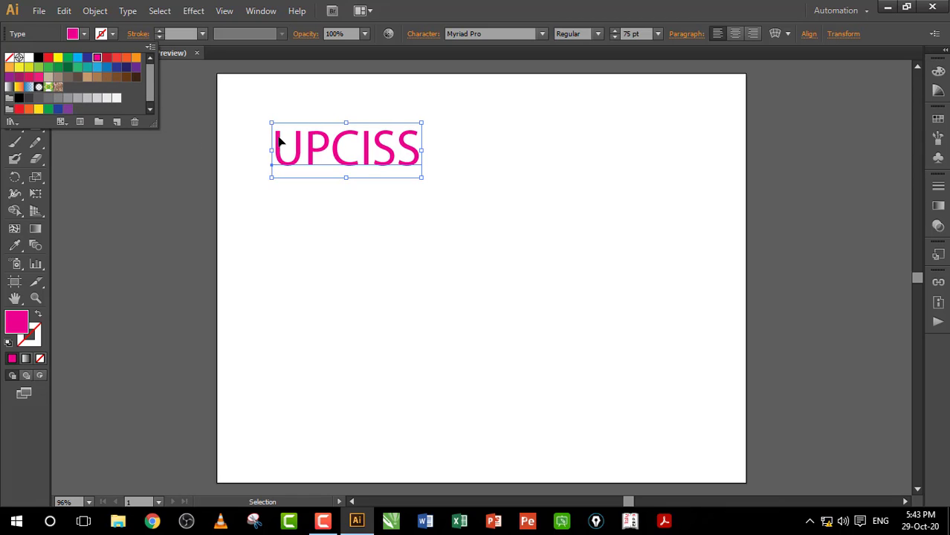
click(260, 104)
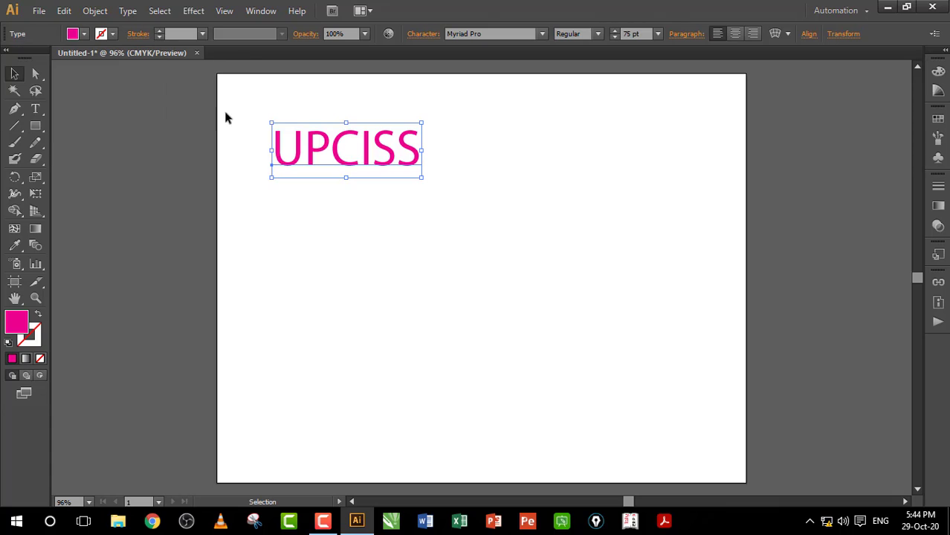
Try no fill and the green pattern on the UPCISS text, ending with the brown swirl pattern as fill
click(84, 35)
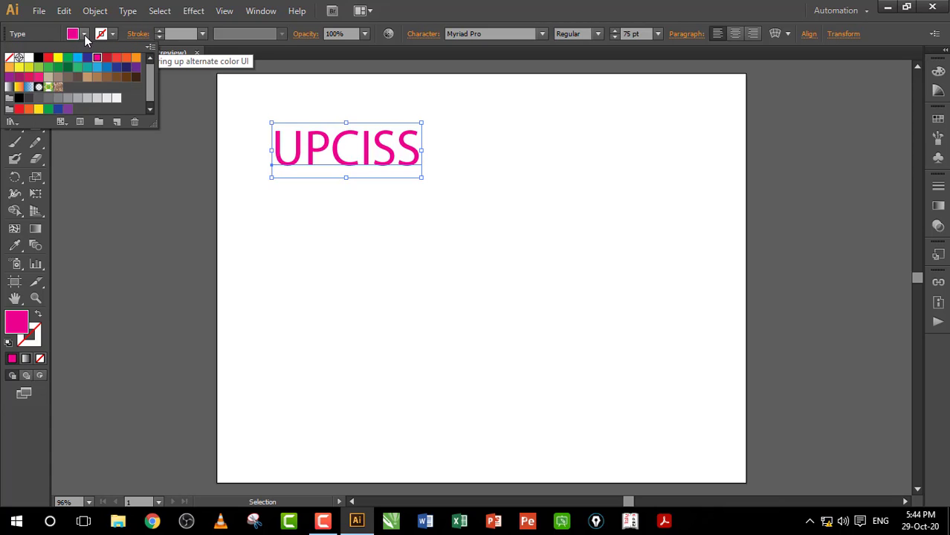
click(9, 58)
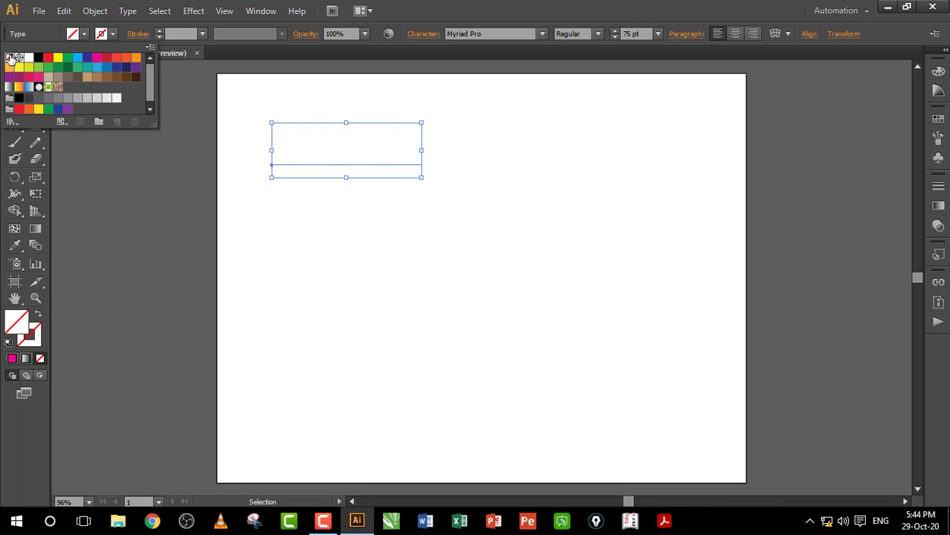
click(48, 88)
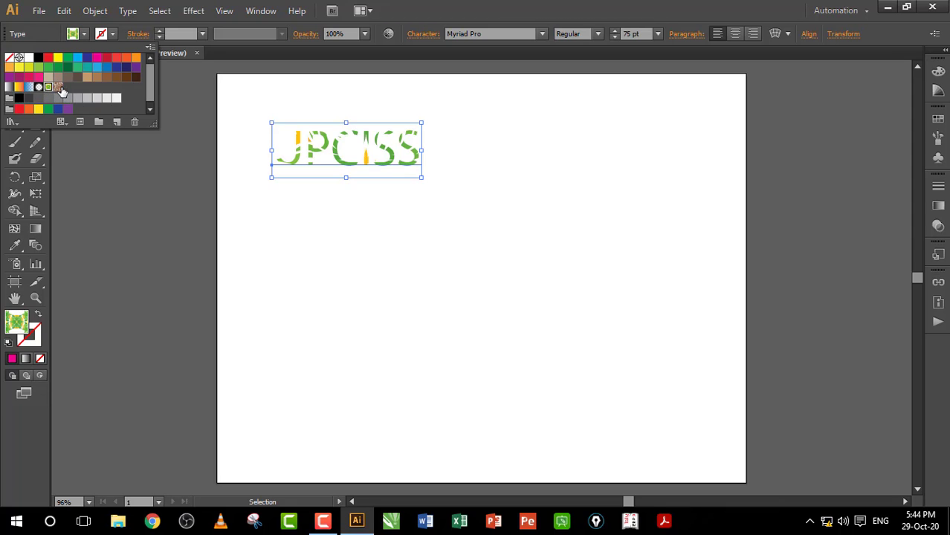
double_click(60, 87)
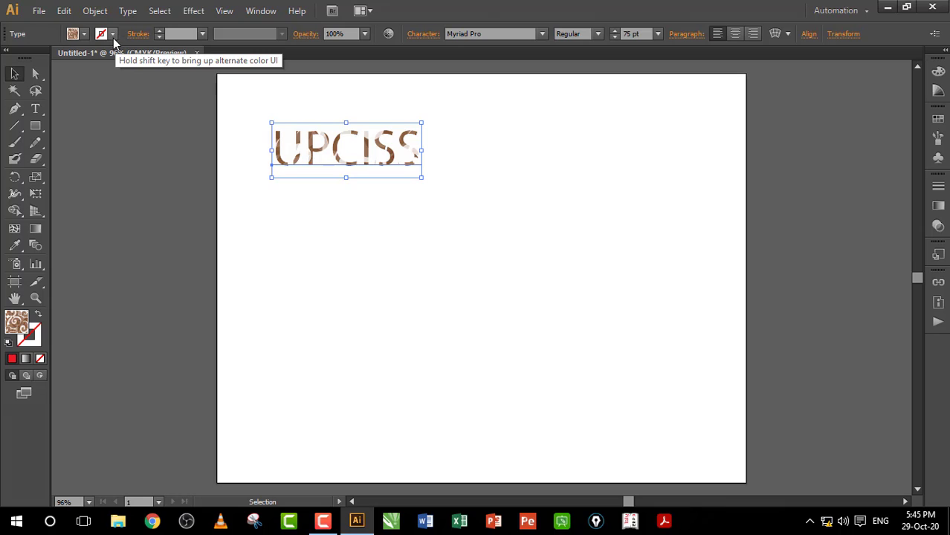
Give the UPCISS text a CMYK Magenta stroke, comparing it with no stroke
click(113, 35)
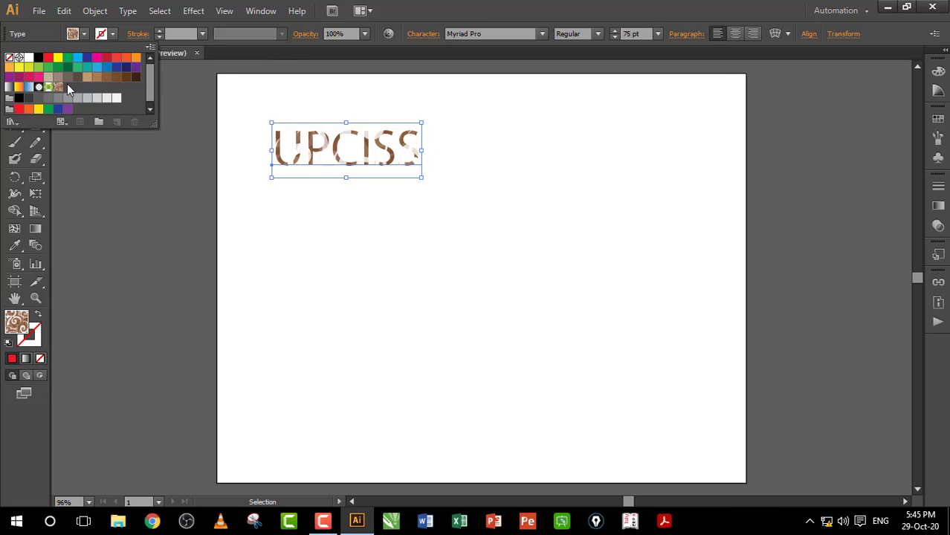
click(98, 59)
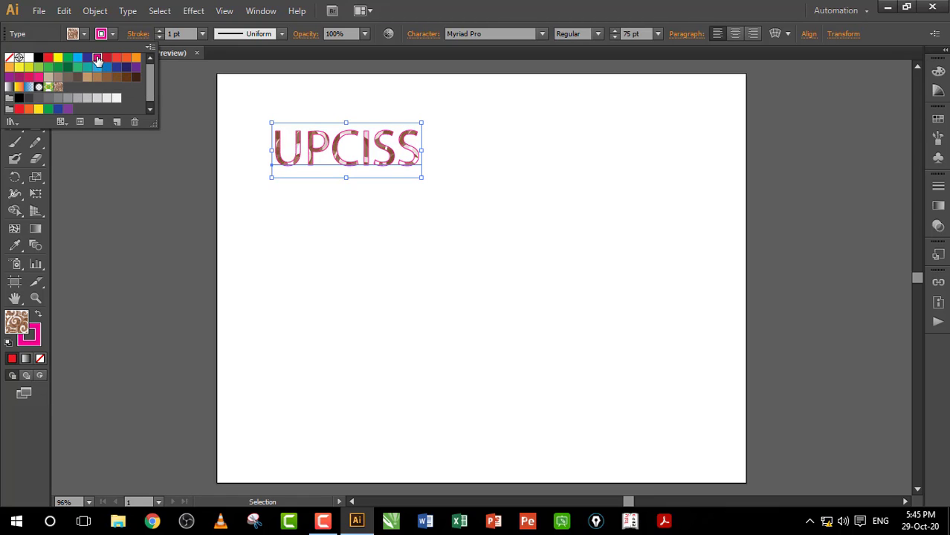
click(8, 58)
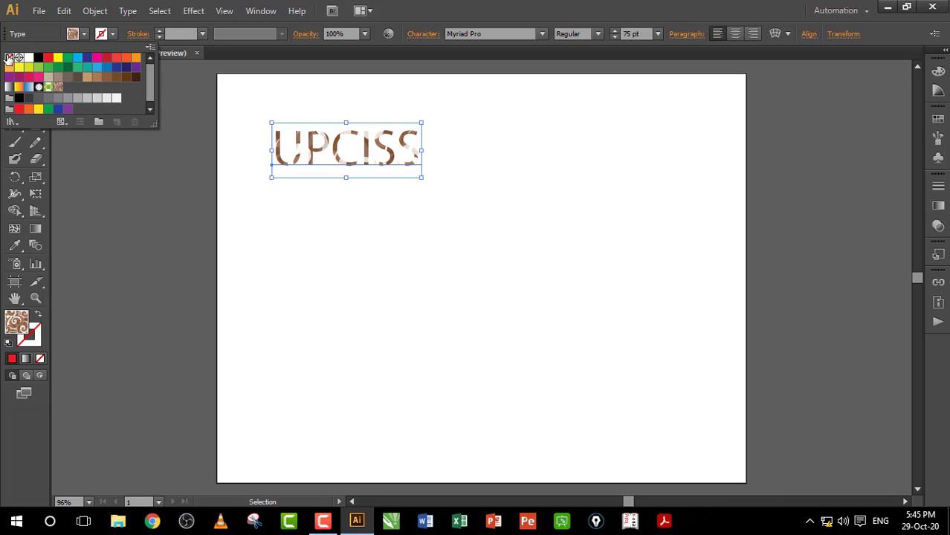
click(96, 59)
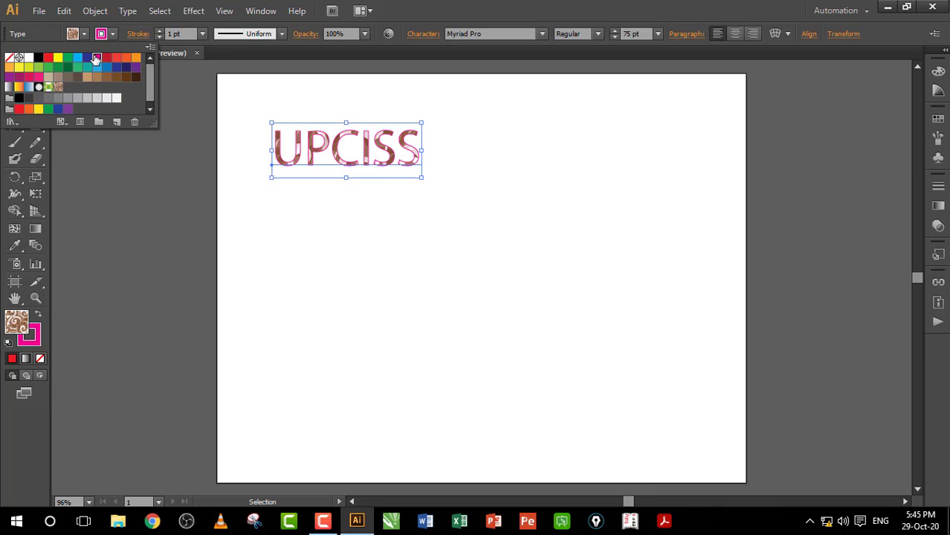
click(101, 33)
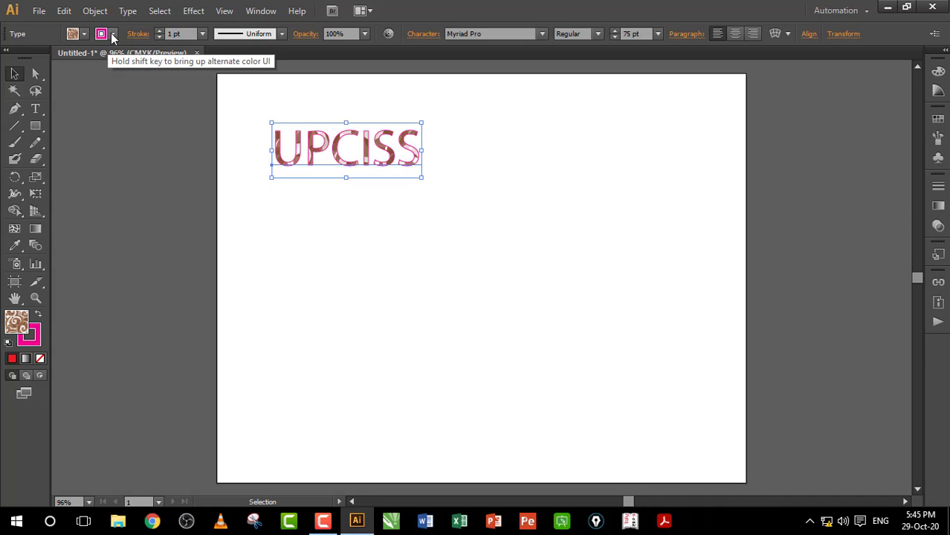
Set the text's stroke weight to 0.5 pt after trying 5 pt, and look through the stroke width profiles
click(202, 34)
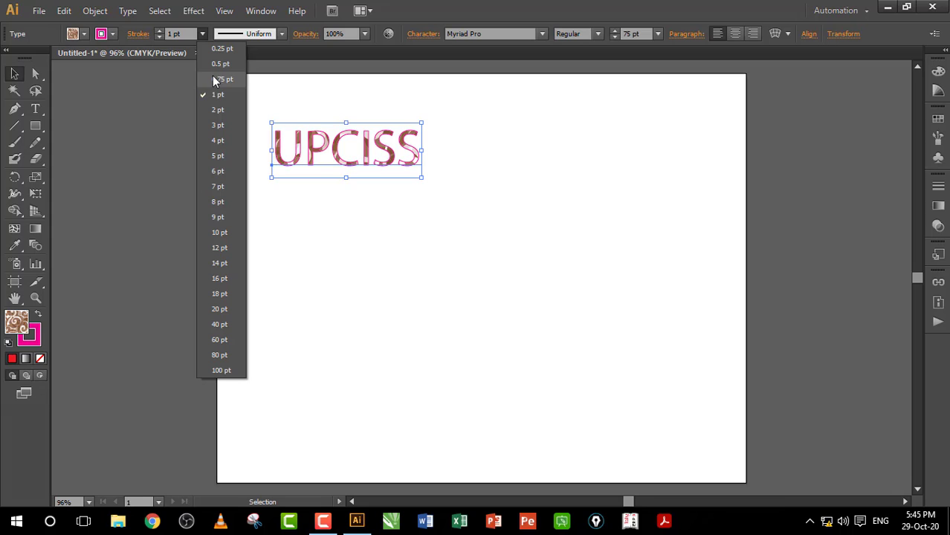
click(217, 156)
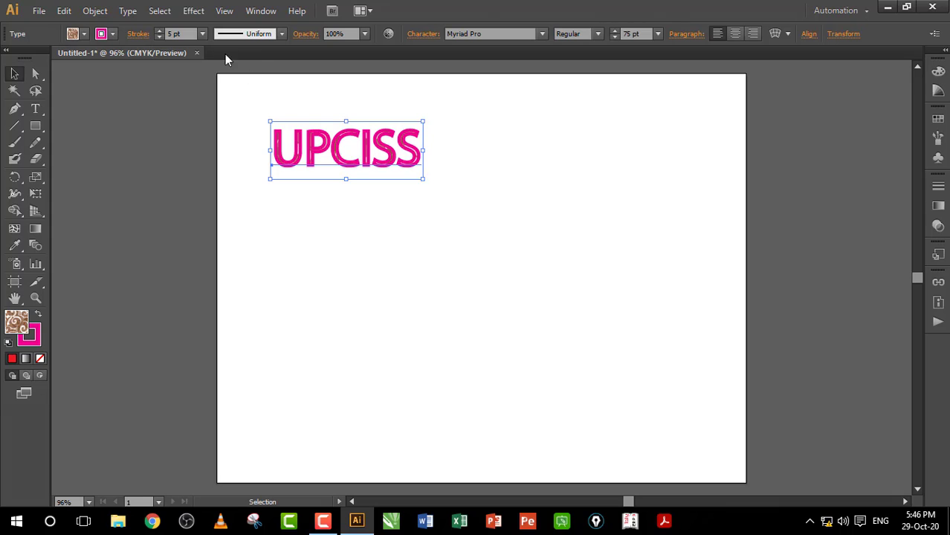
click(201, 34)
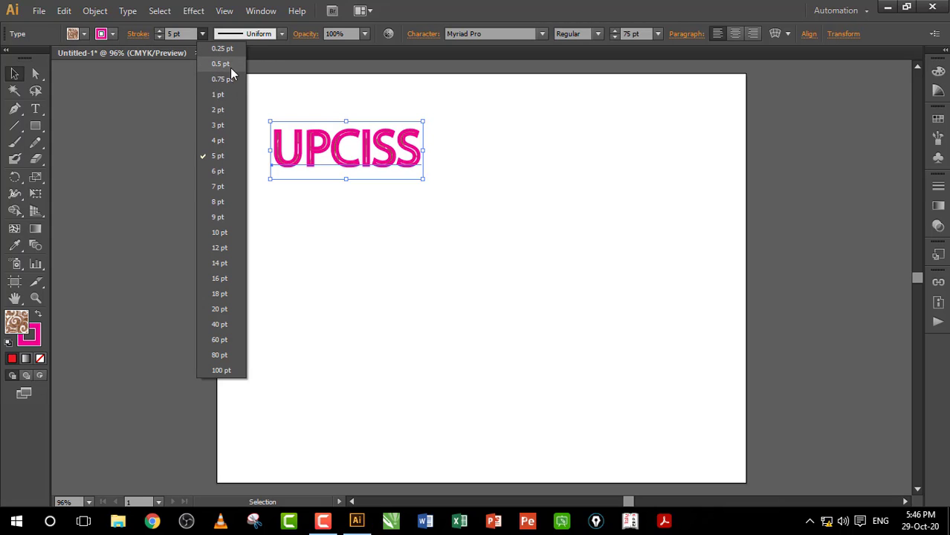
click(222, 65)
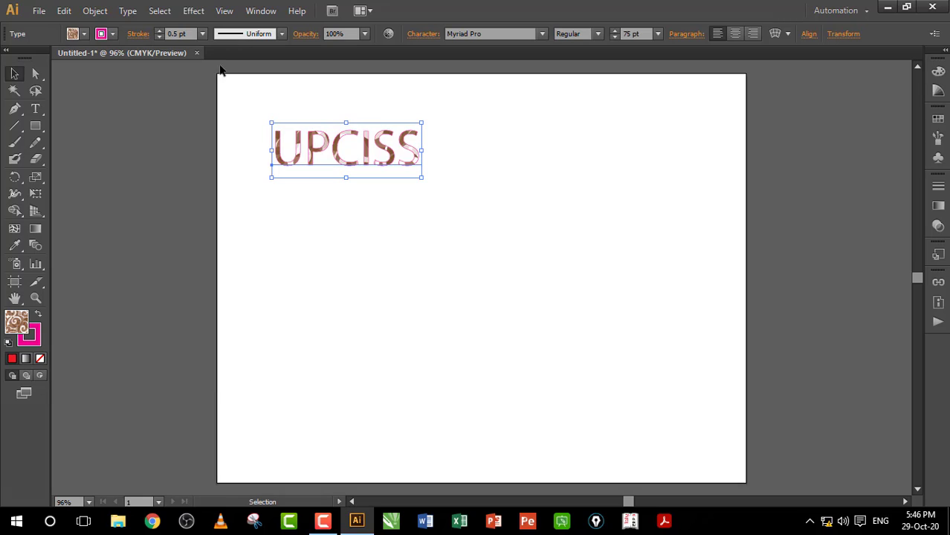
click(281, 35)
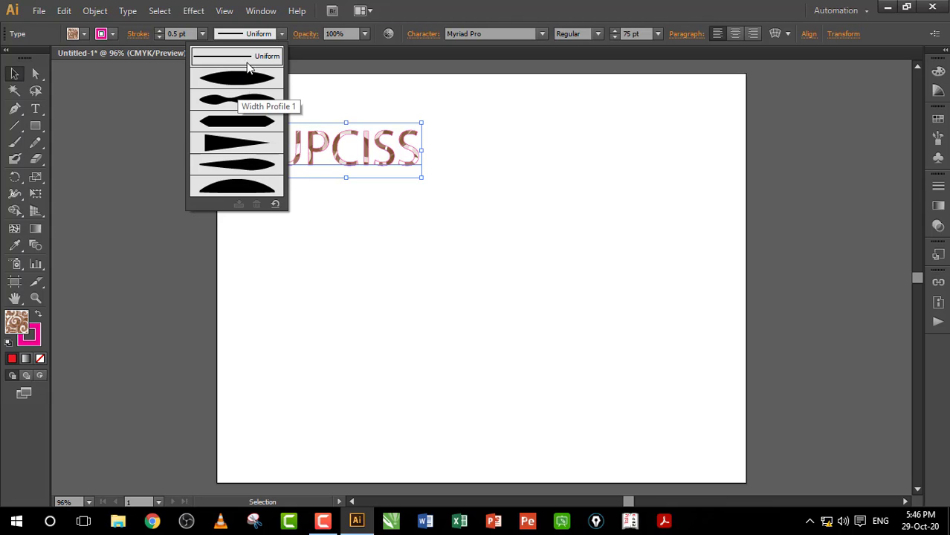
click(281, 34)
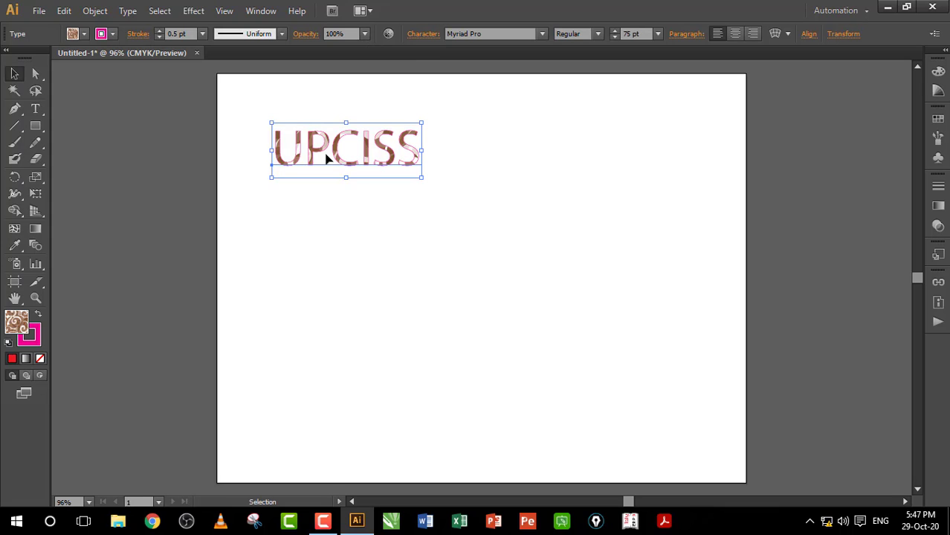
Draw a rectangle below the UPCISS text and fill it with CMYK Magenta
click(35, 126)
mouse_move(320, 220)
mouse_down()
mouse_move(381, 287)
mouse_move(434, 314)
mouse_up()
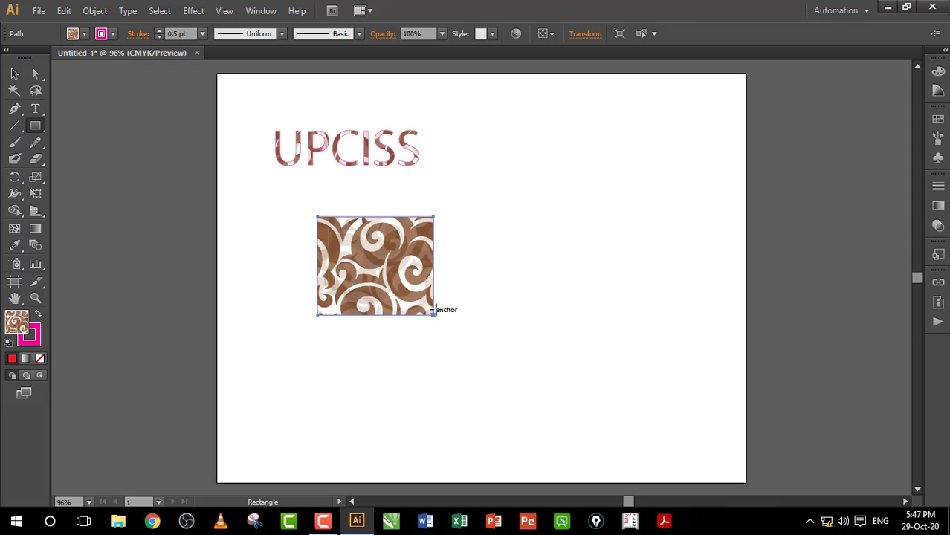
click(85, 34)
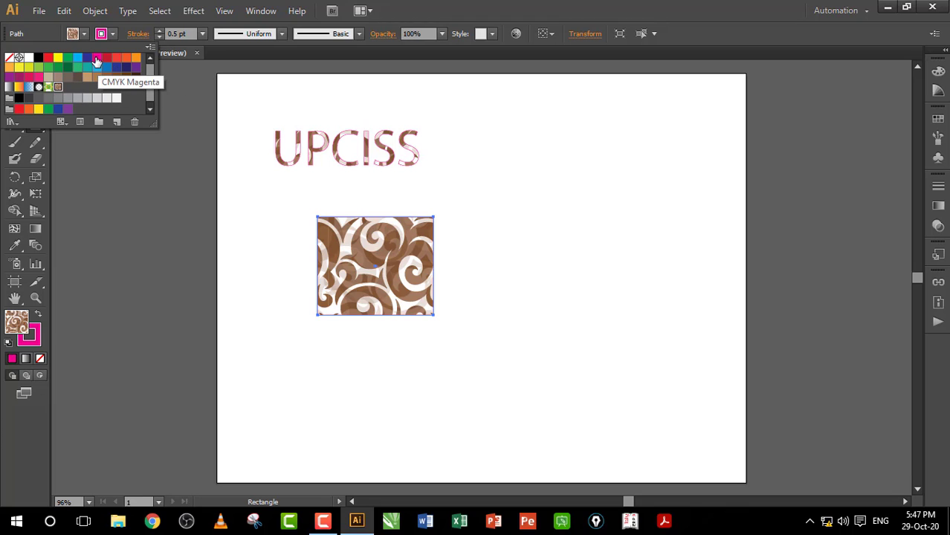
click(97, 62)
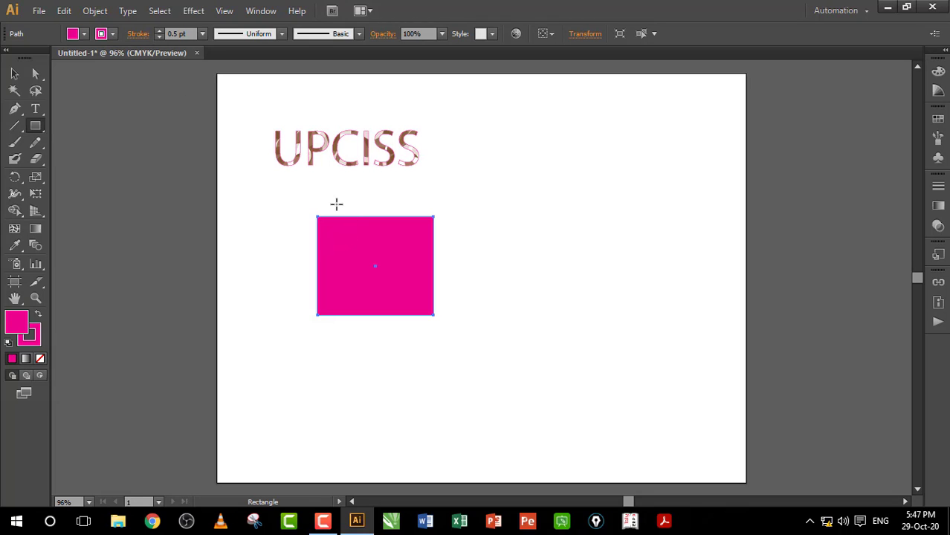
Move the magenta rectangle over the left part of the UPCISS text and set its opacity to 50%
click(14, 73)
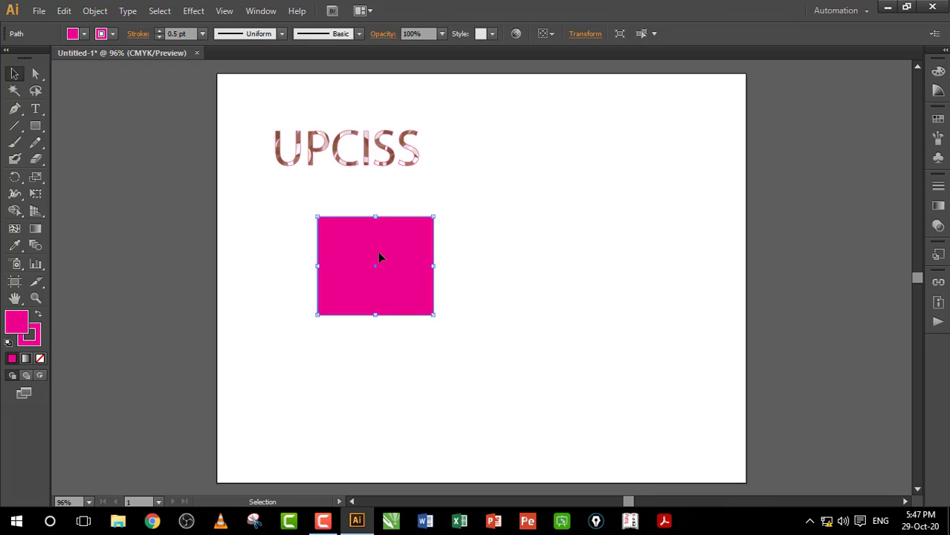
drag(380, 260, 335, 160)
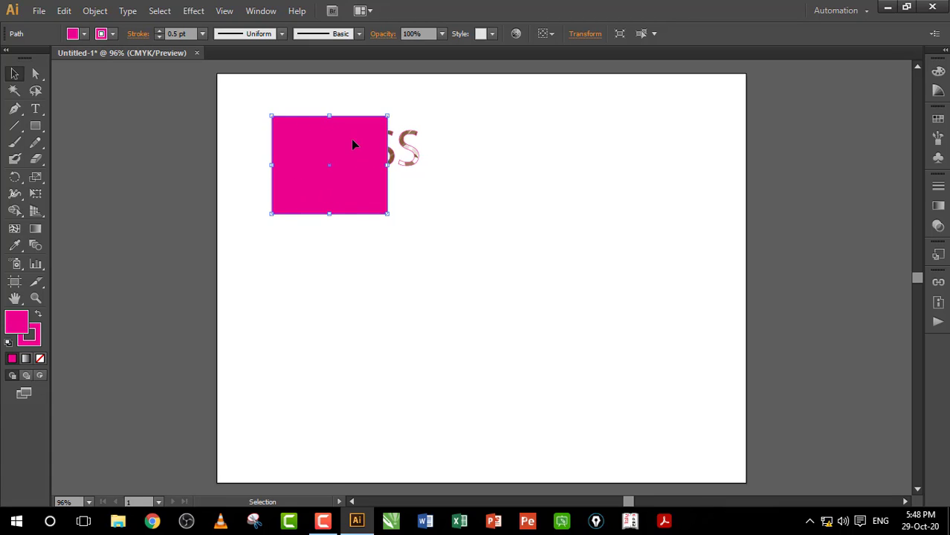
click(441, 34)
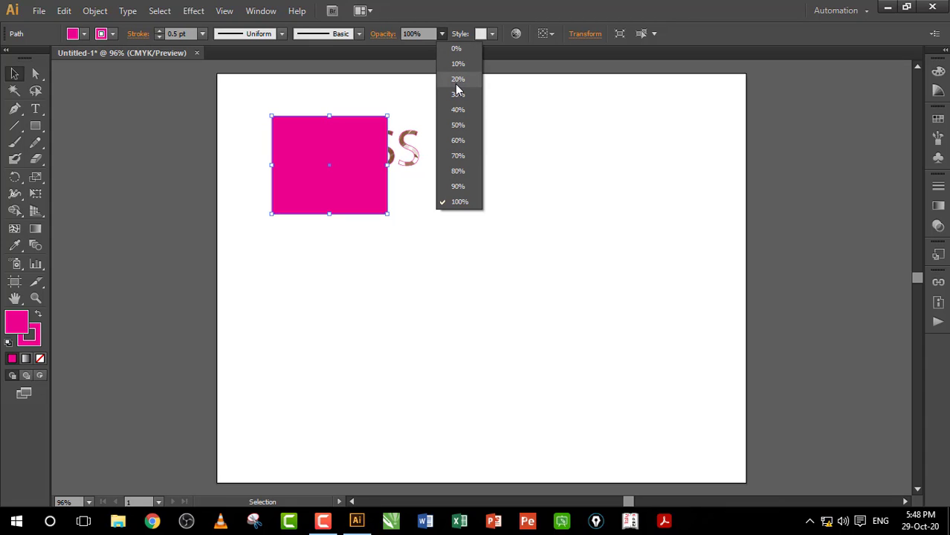
click(460, 125)
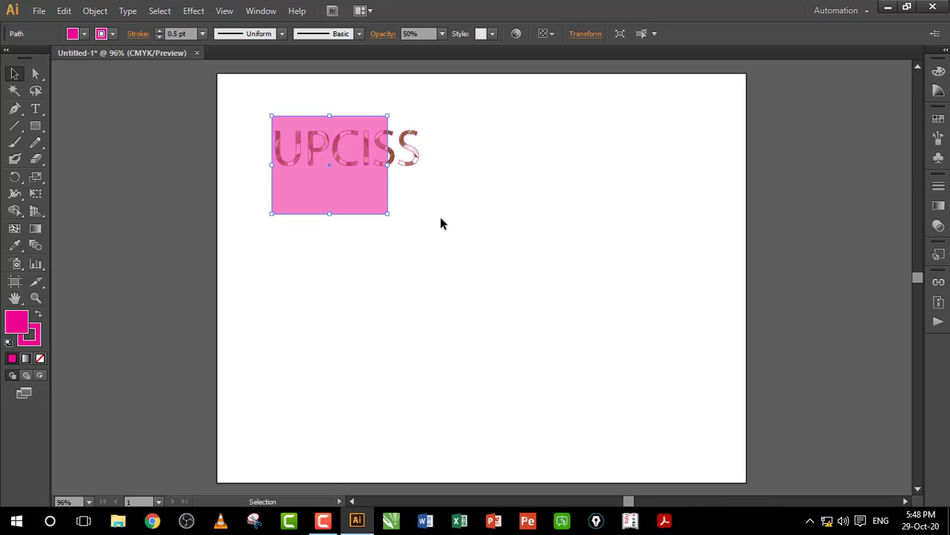
Set the magenta rectangle's opacity to 100% after trying 30% and 10%, and move it straight down below the UPCISS text
click(442, 35)
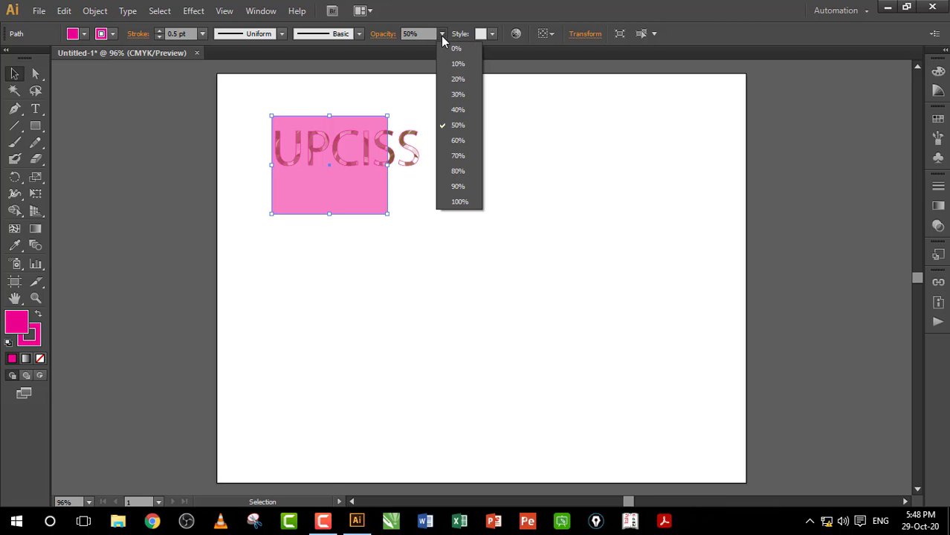
click(458, 95)
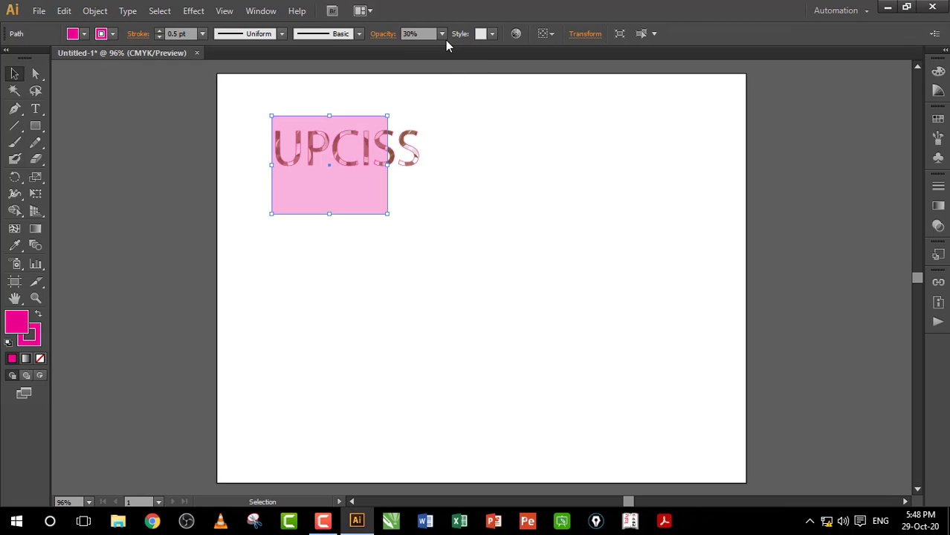
click(442, 35)
click(458, 66)
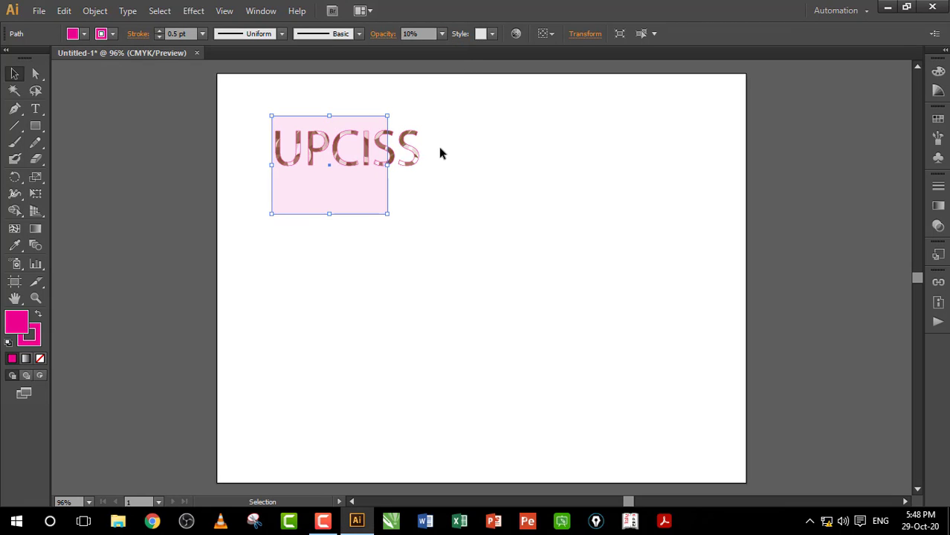
click(441, 33)
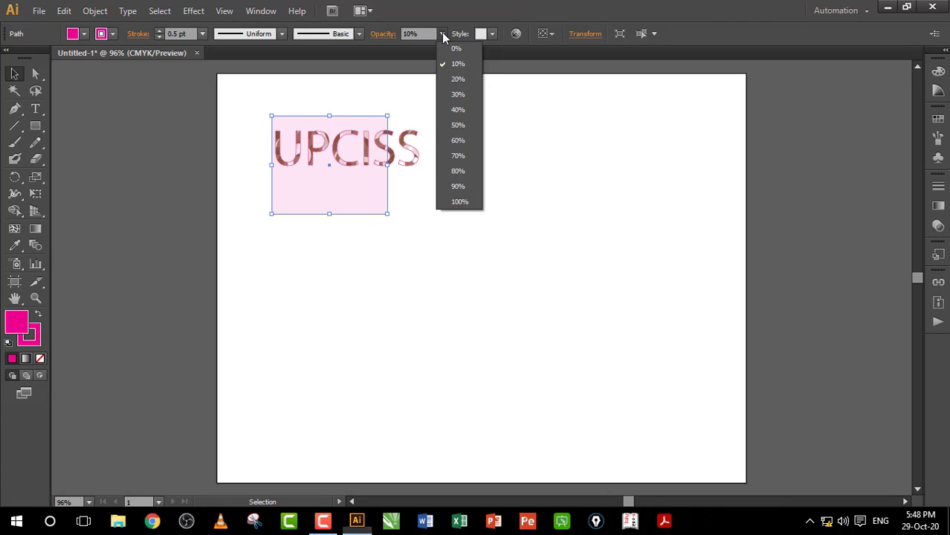
click(458, 202)
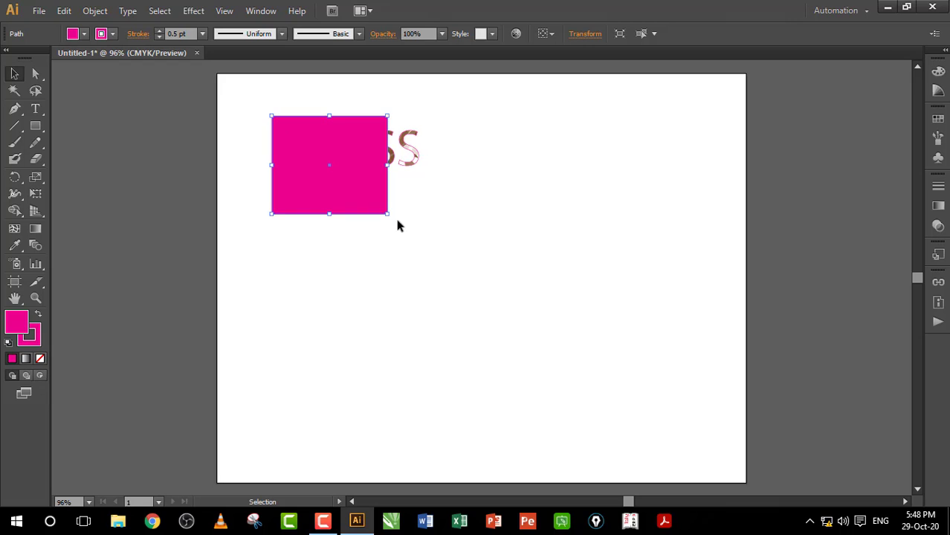
drag(349, 182, 349, 292)
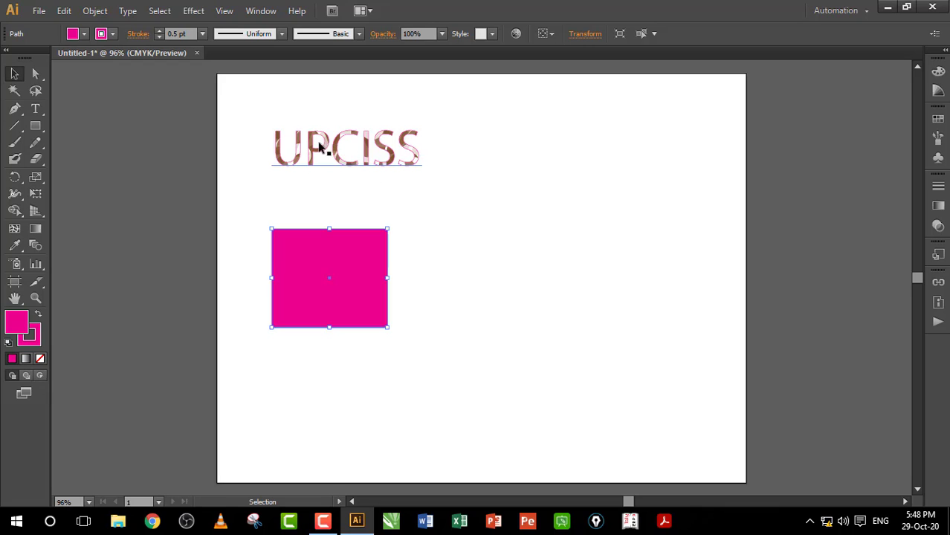
Fill the UPCISS text with solid red and set its opacity to 100% after trying 40%
click(336, 146)
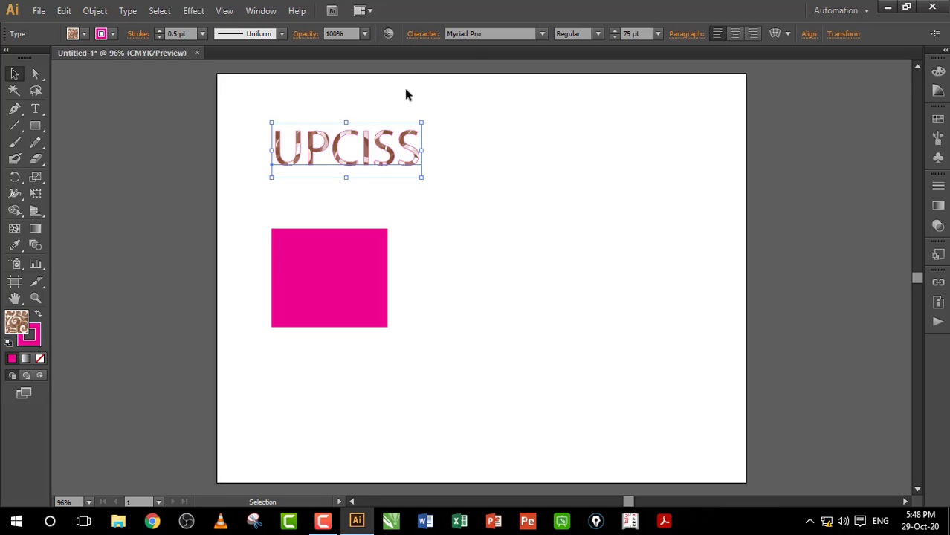
click(365, 34)
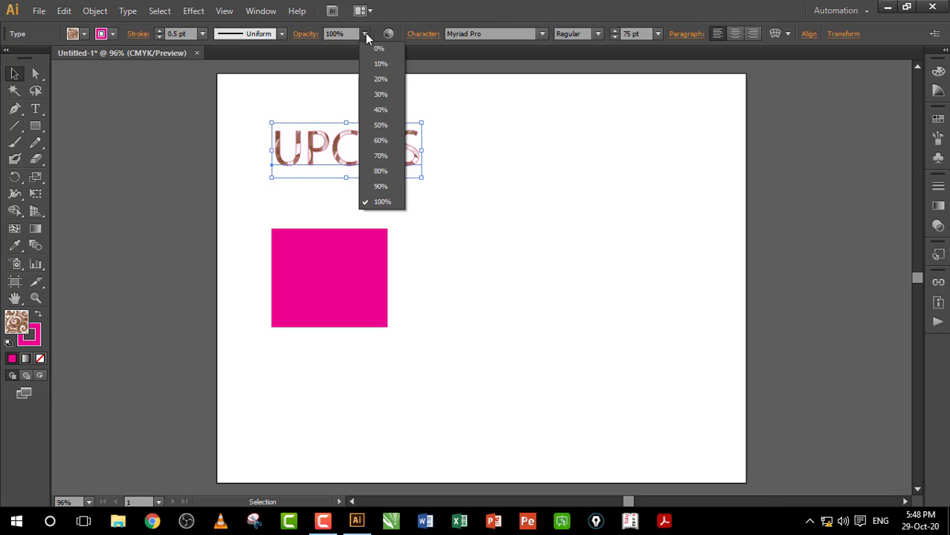
click(383, 112)
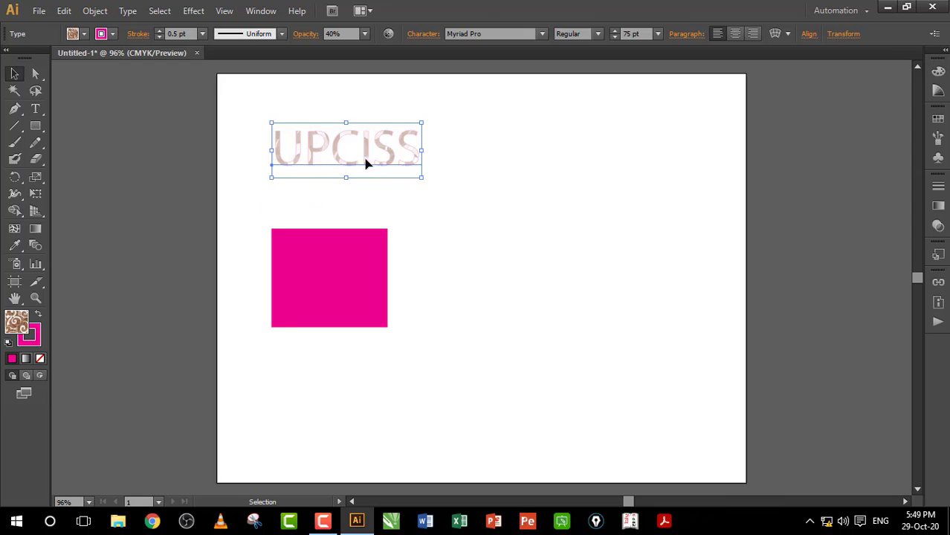
click(85, 35)
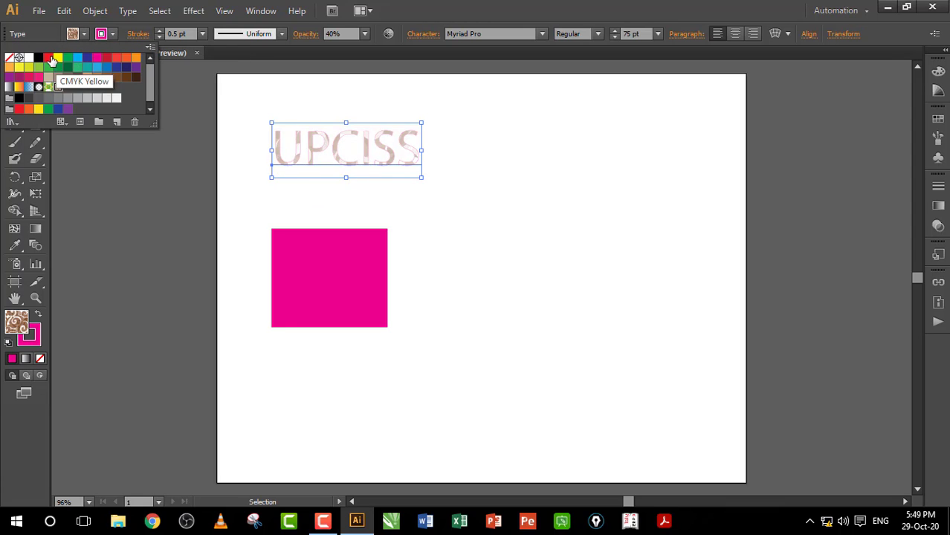
click(49, 59)
click(359, 181)
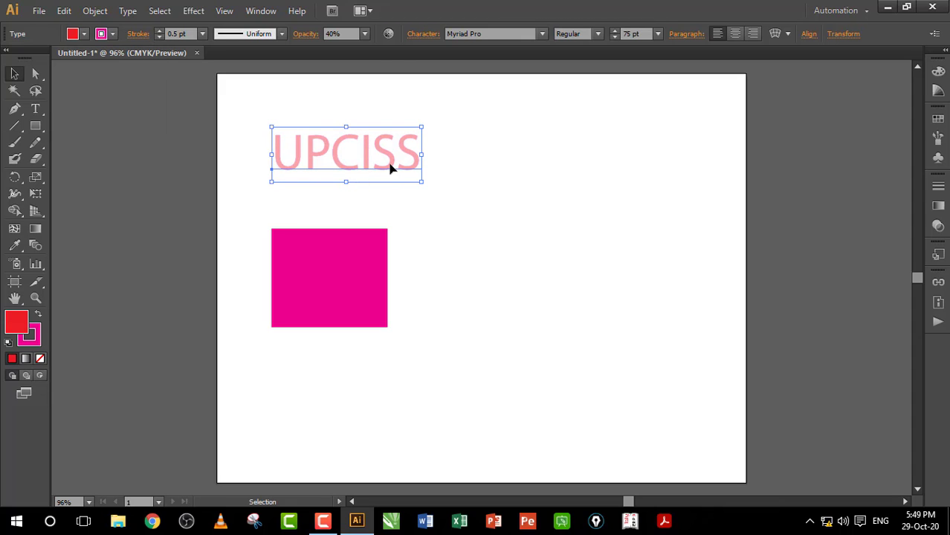
click(364, 34)
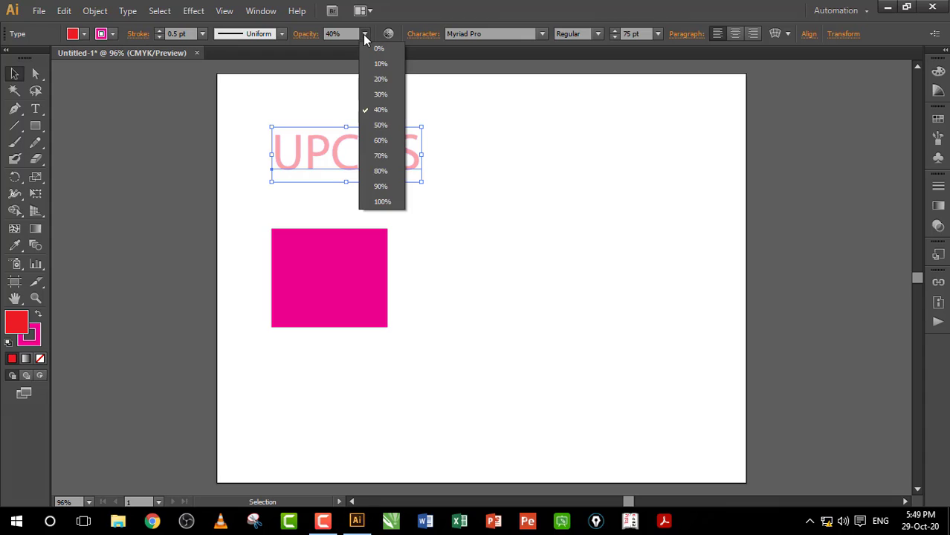
click(379, 203)
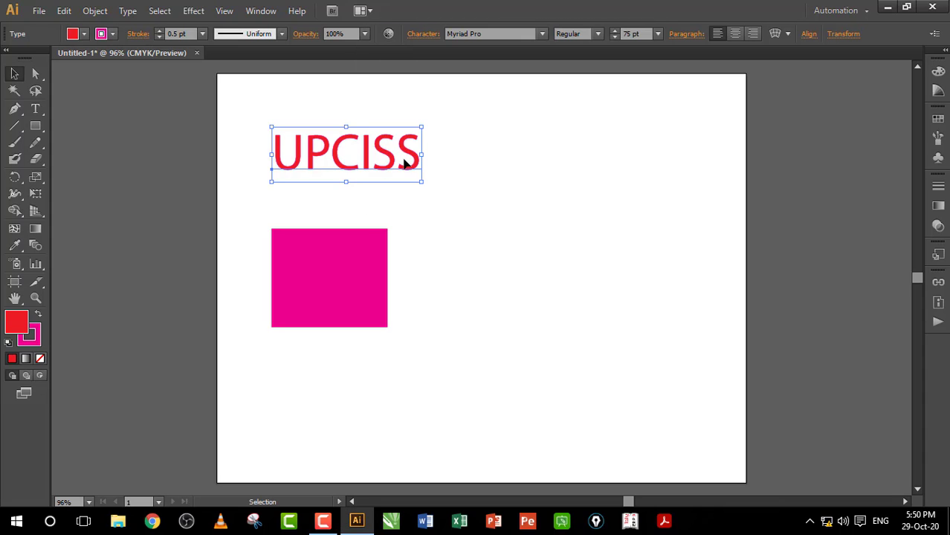
Recolor the UPCISS text with the Brights color group, change its first color to purple (H 271, S 51, B 77), and save the group changes
click(389, 38)
drag(350, 69, 765, 69)
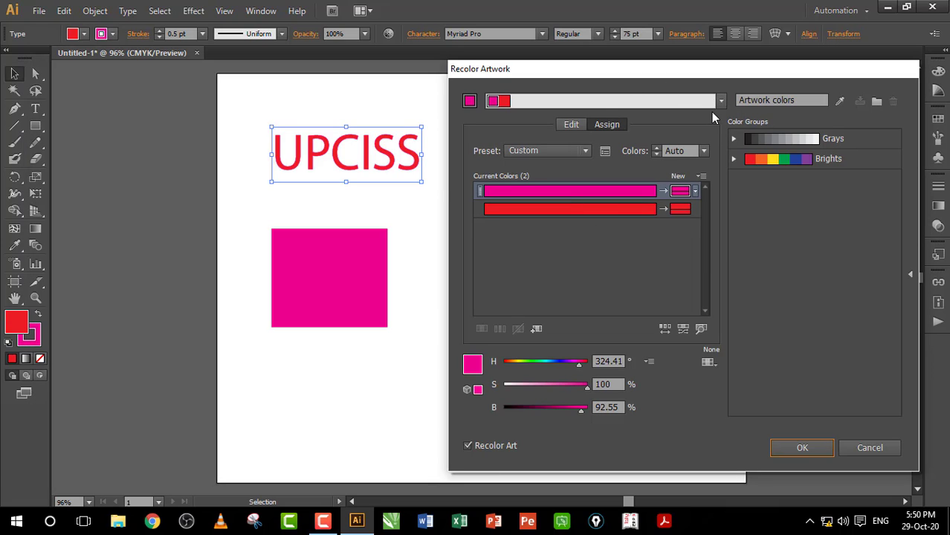
click(748, 162)
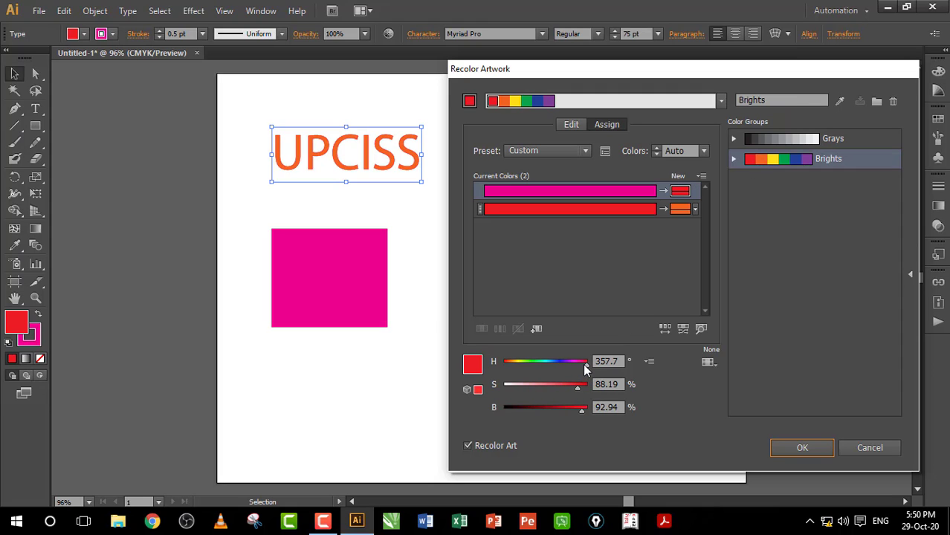
drag(586, 364, 568, 411)
click(756, 437)
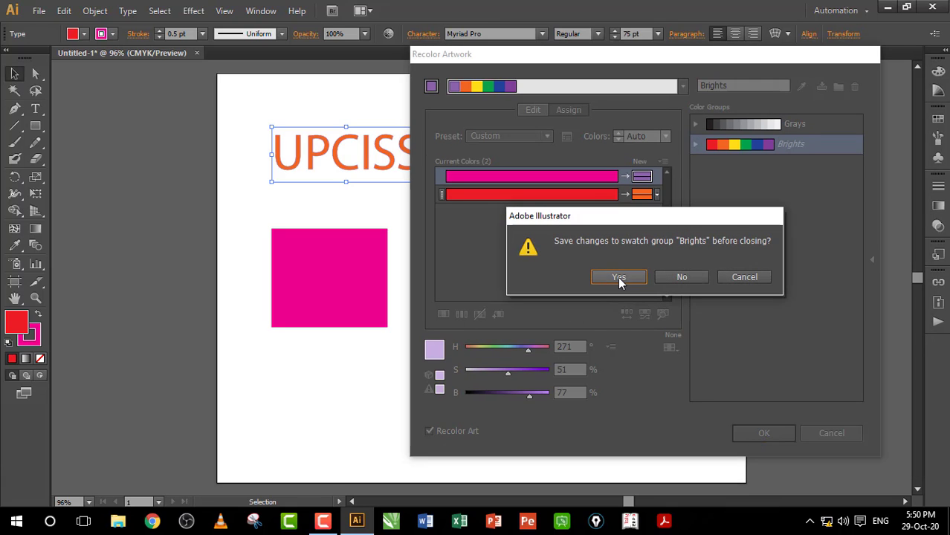
click(618, 278)
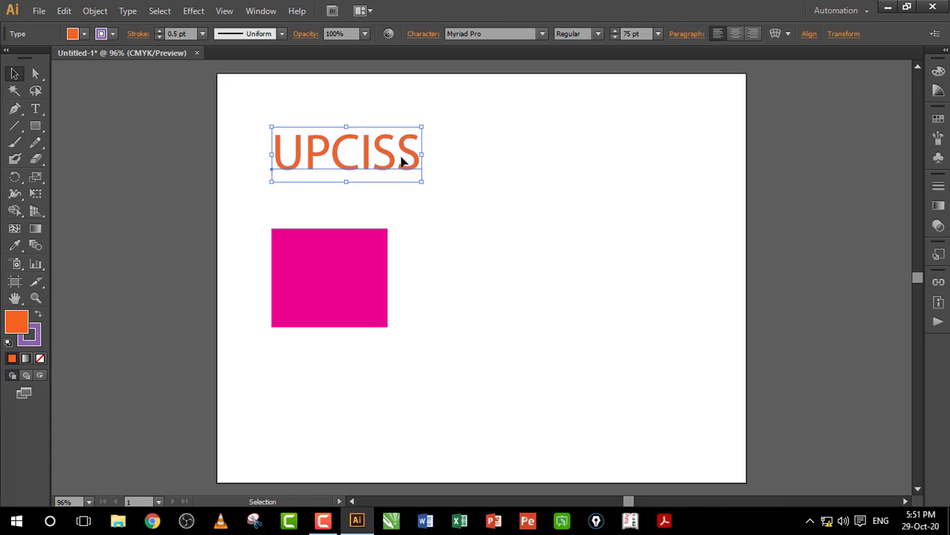
Look through the available fonts and set the UPCISS text to Arial
click(542, 33)
scroll(481, 313, down, 7)
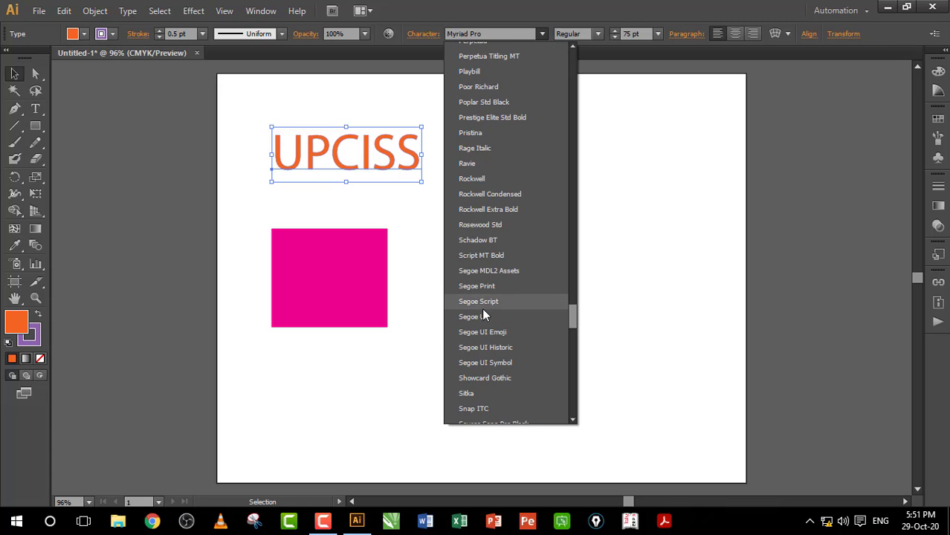
scroll(490, 310, up, 7)
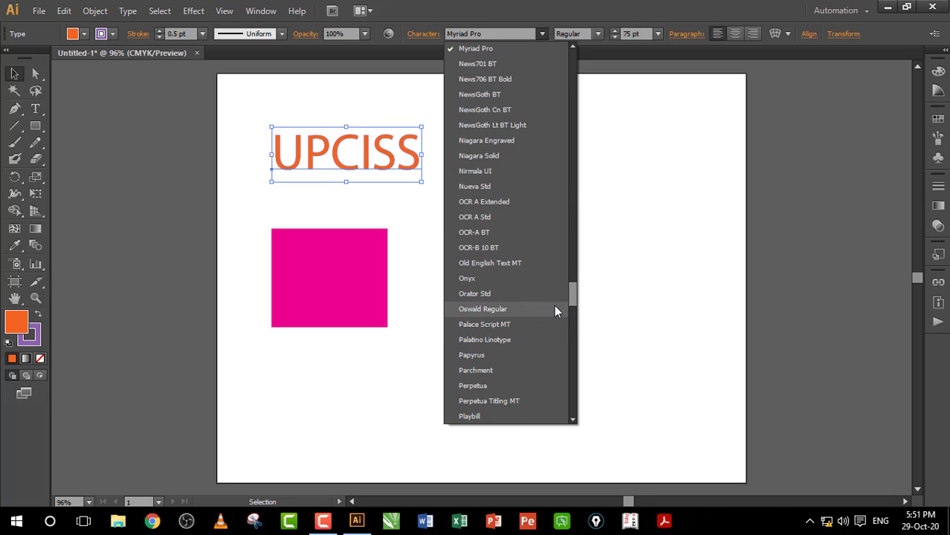
drag(572, 294, 587, 42)
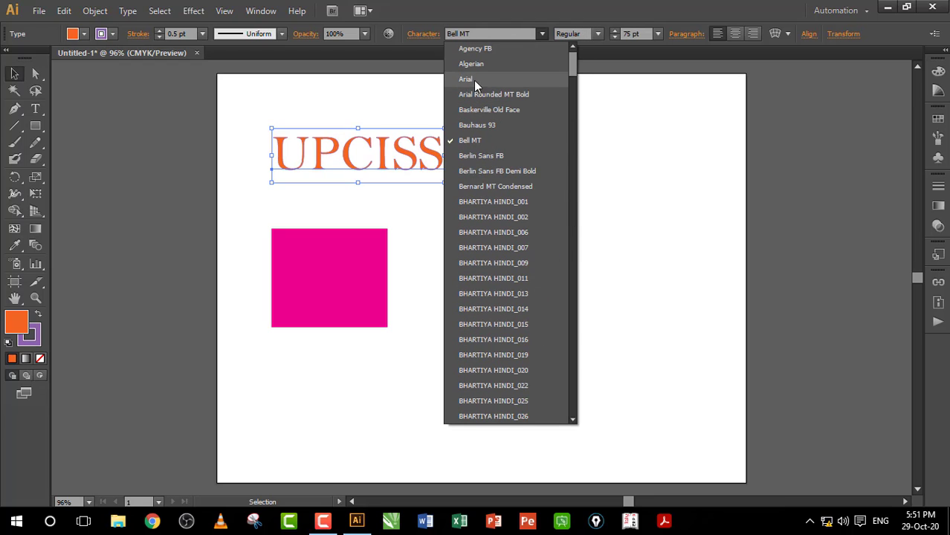
click(469, 79)
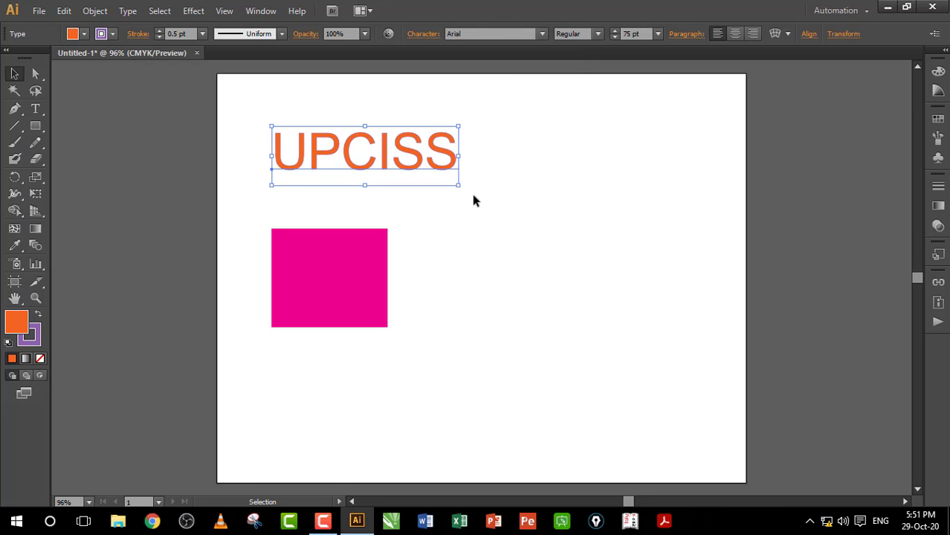
Try the BHARTIYA HINDI_062 font on the UPCISS text and return it to Arial
click(542, 33)
scroll(496, 206, down, 5)
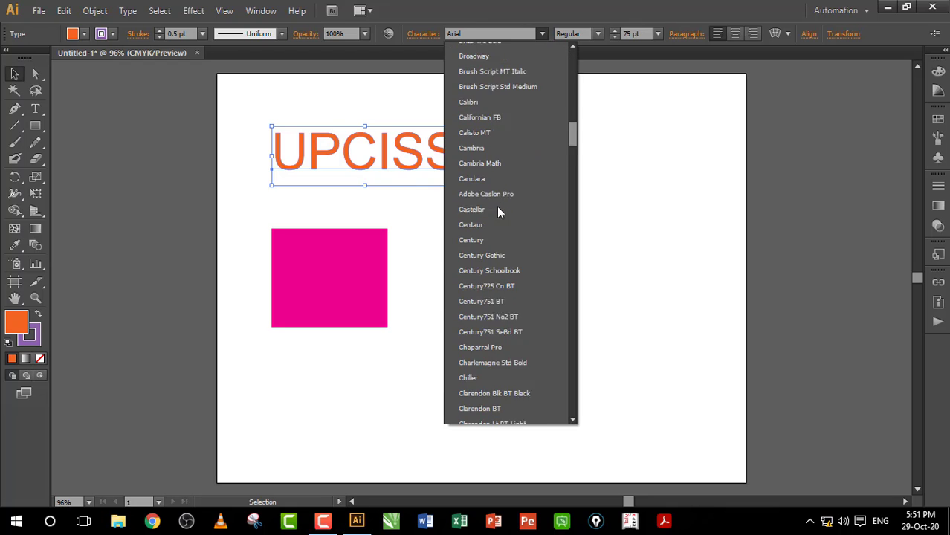
scroll(491, 130, up, 12)
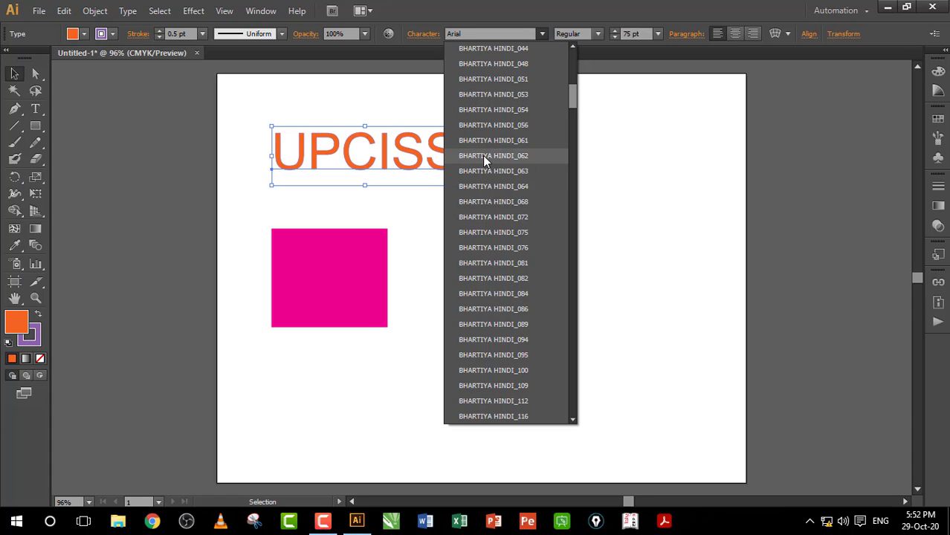
click(482, 155)
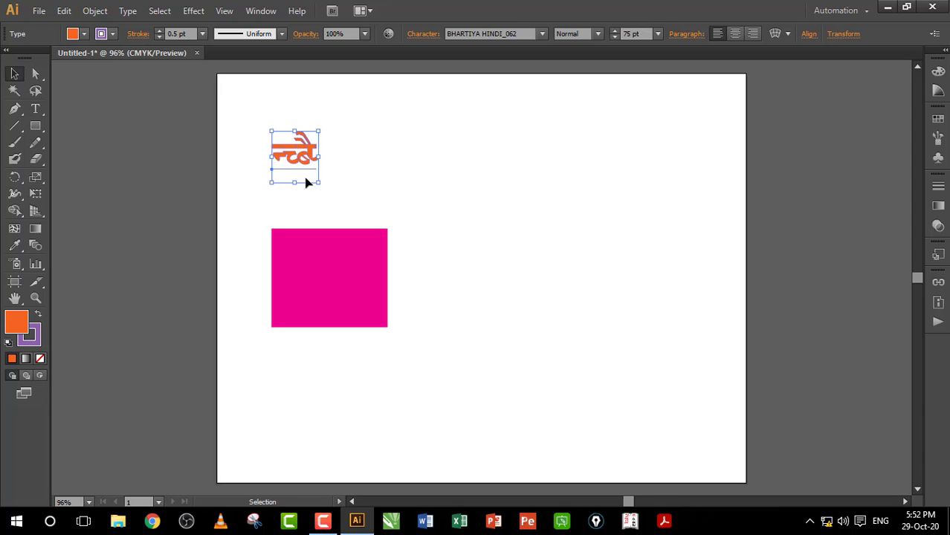
click(542, 33)
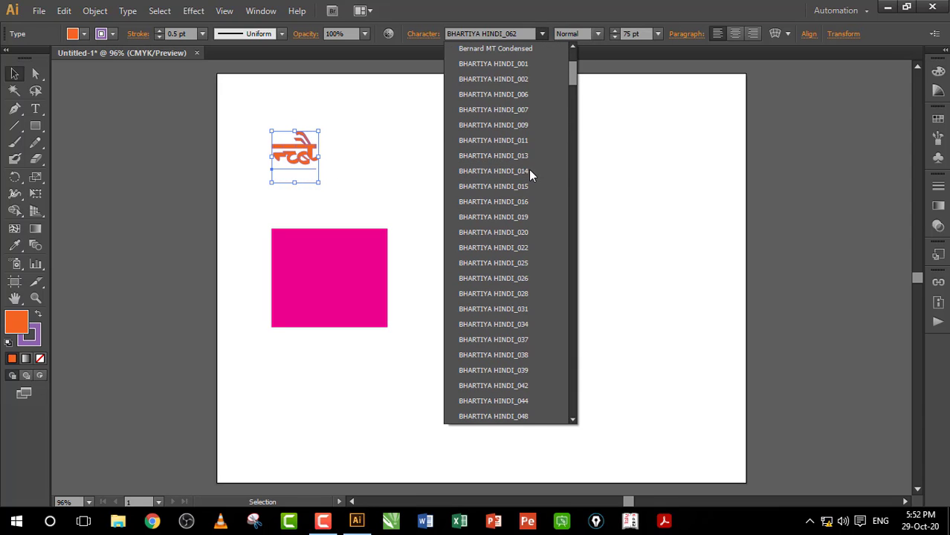
scroll(528, 170, up, 3)
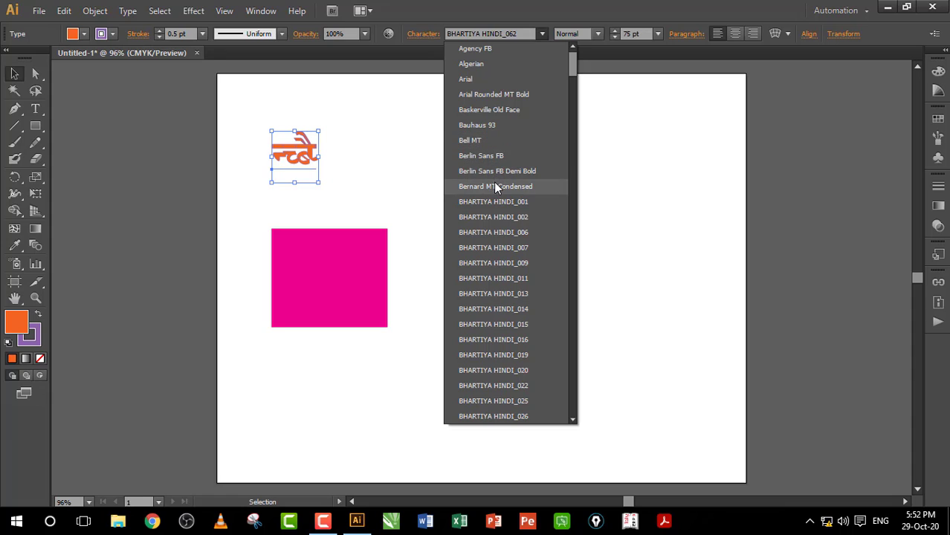
click(484, 79)
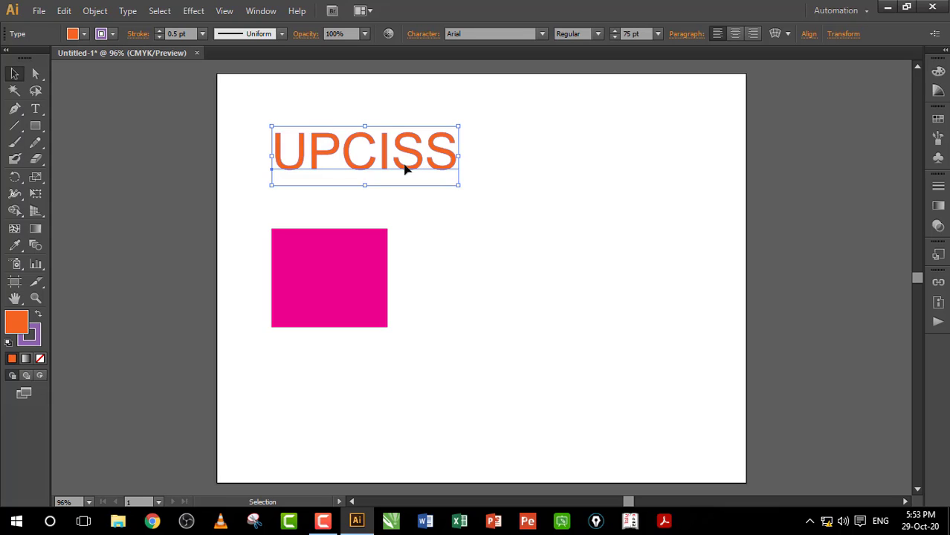
Try the Narrow, Italic, Bold, Bold Italic and Black font styles on the UPCISS text and return it to Regular
click(597, 35)
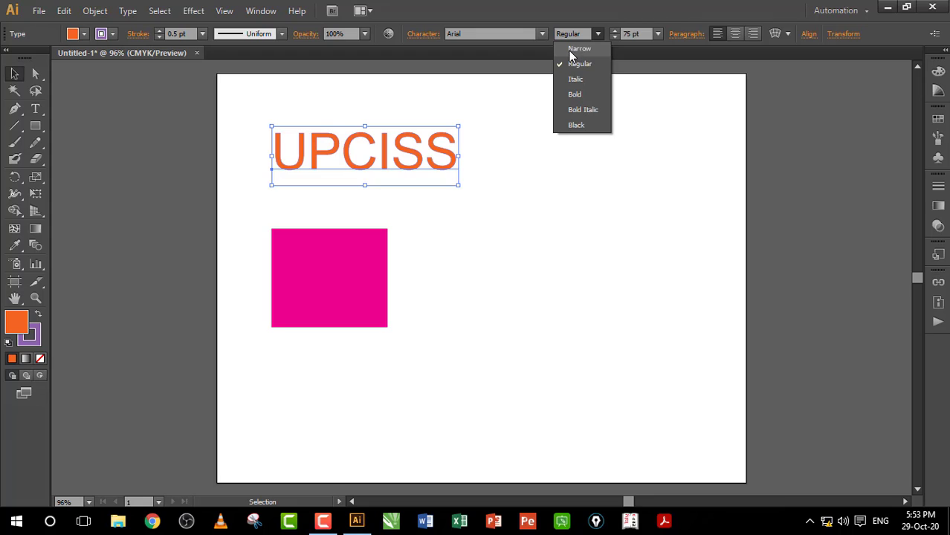
click(578, 49)
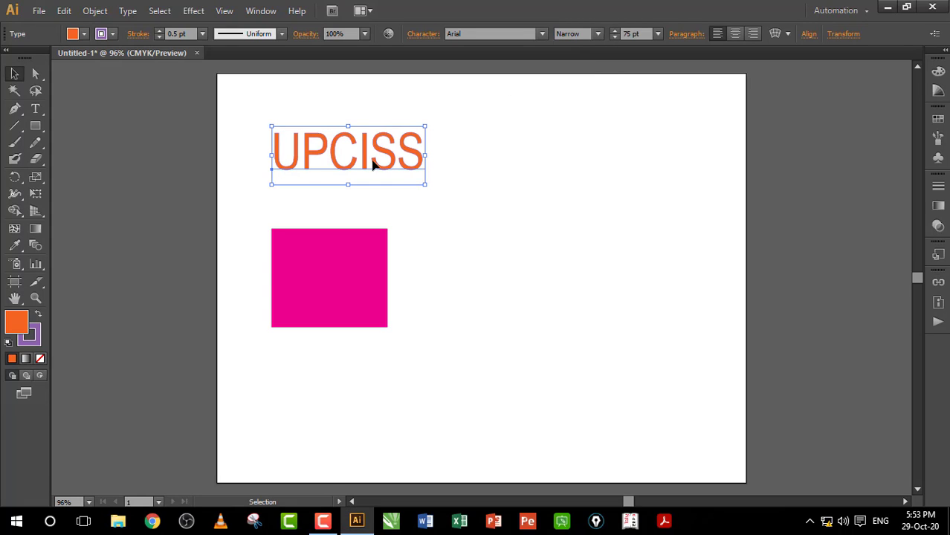
click(598, 34)
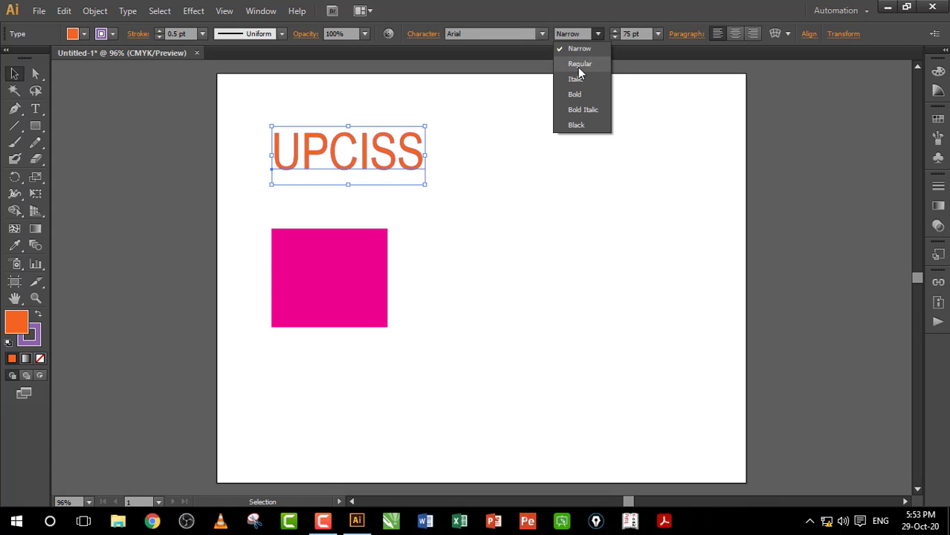
click(583, 66)
click(596, 36)
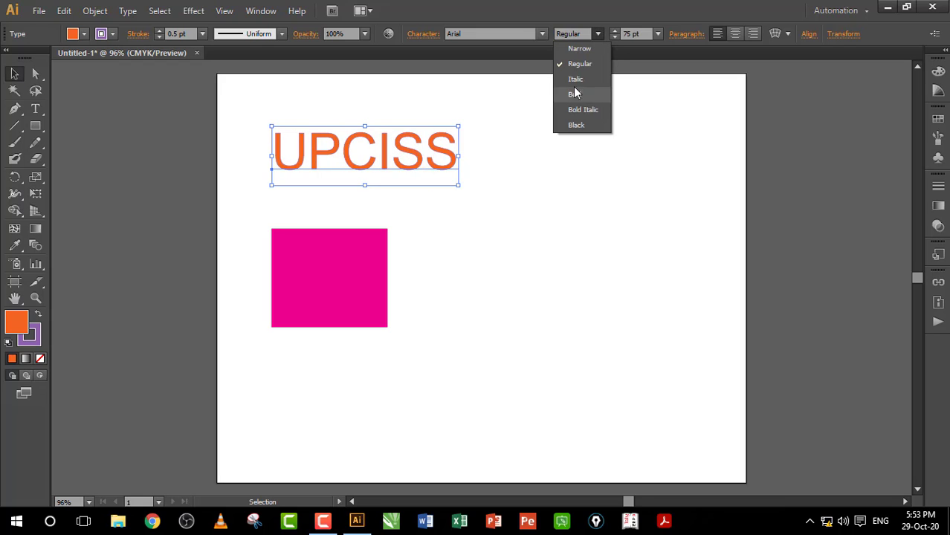
click(571, 84)
click(597, 34)
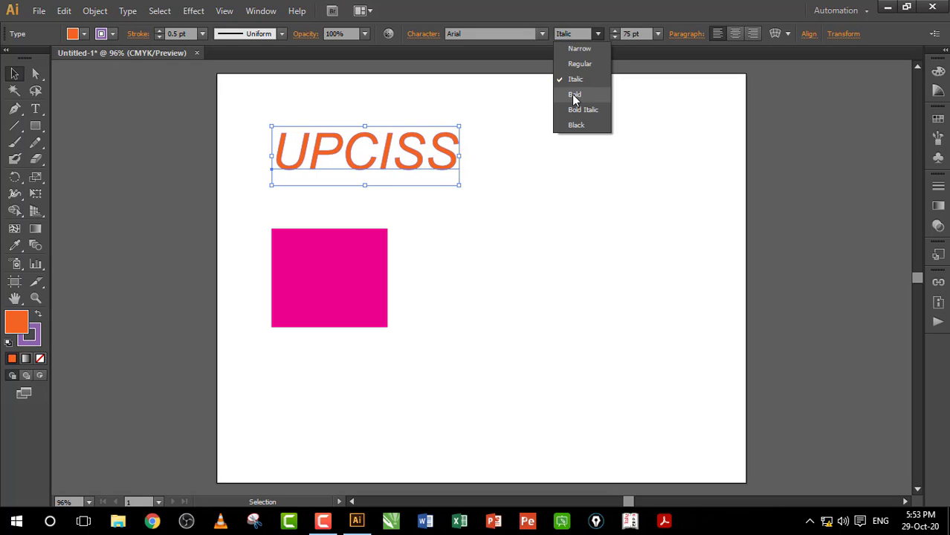
click(578, 96)
click(597, 36)
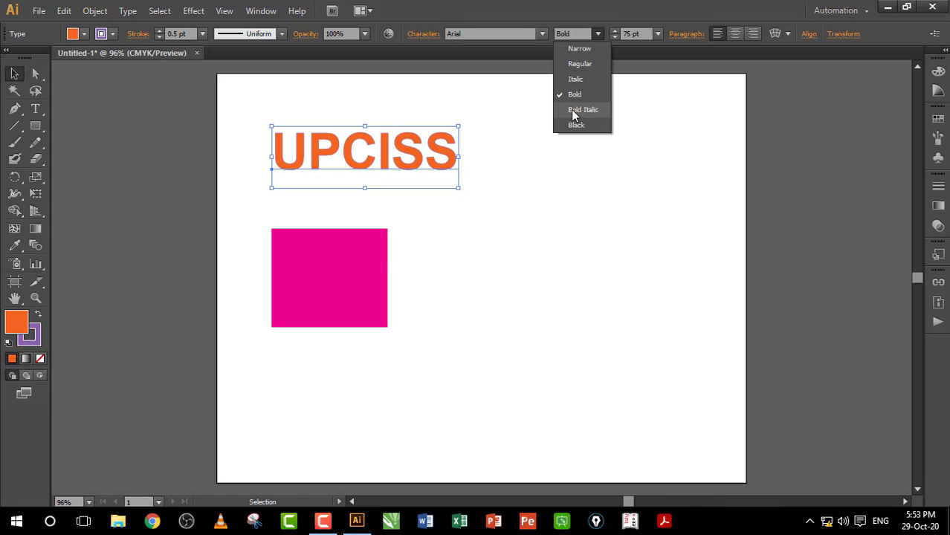
click(593, 110)
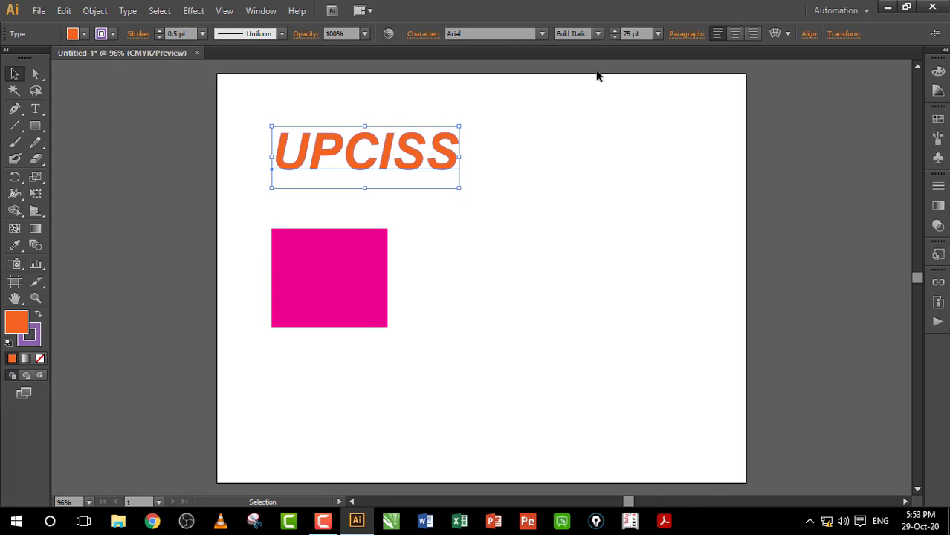
click(597, 34)
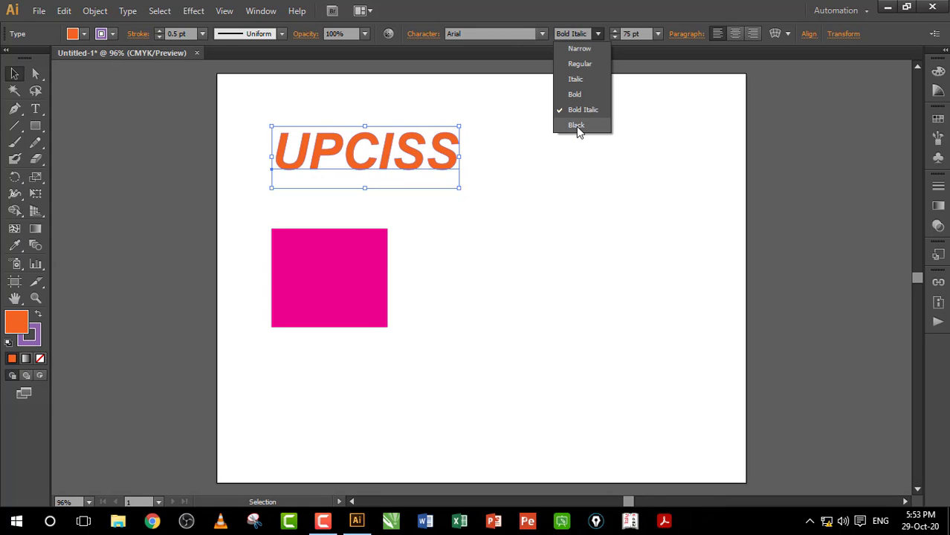
click(577, 126)
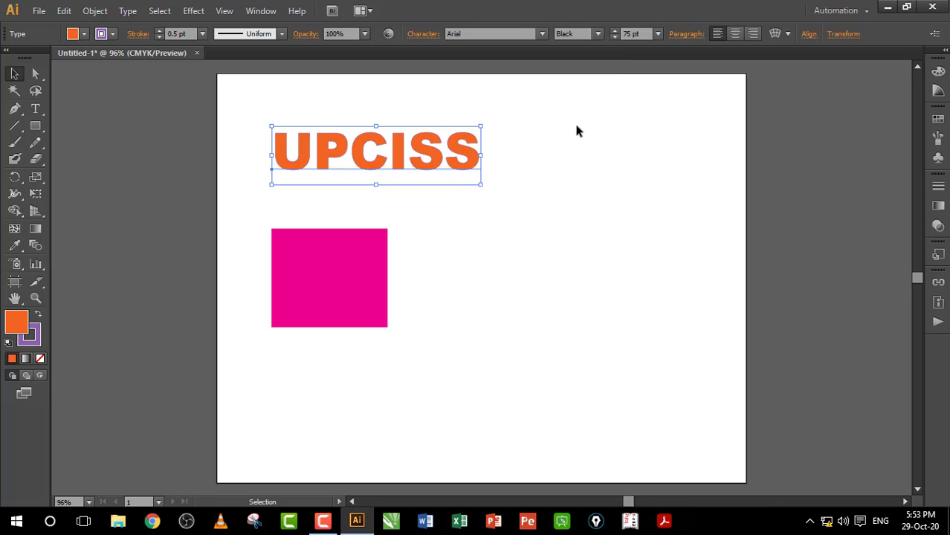
click(597, 34)
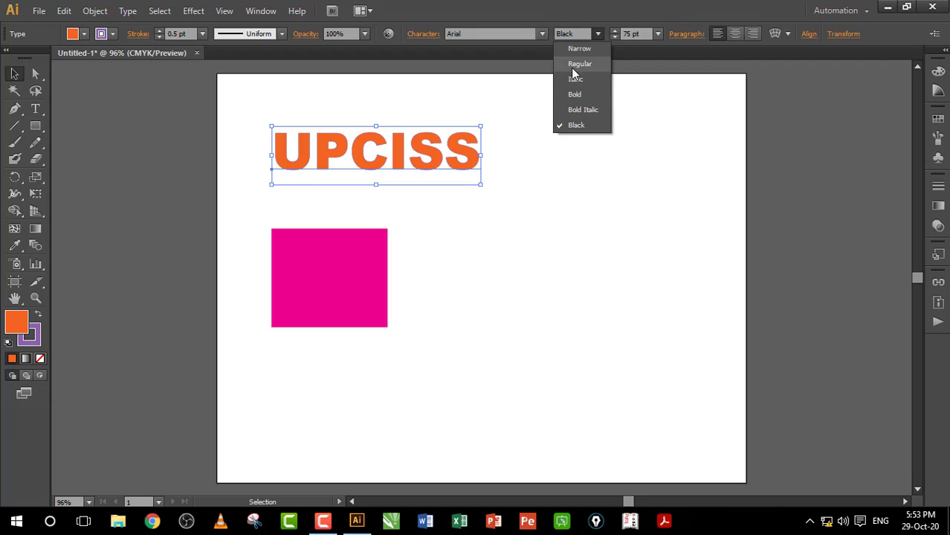
click(588, 63)
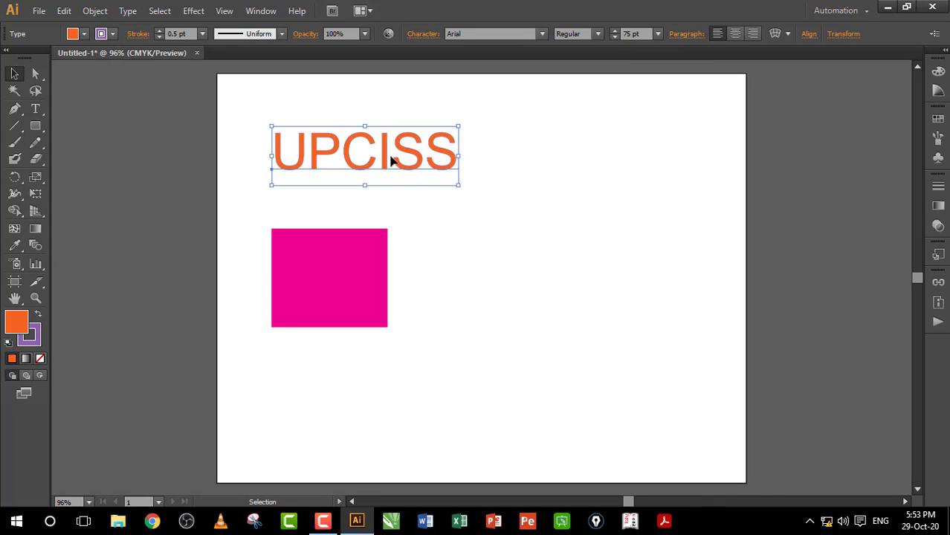
Undo a freehand resize of the UPCISS text, and try font sizes of 48, 12 and 72 pt on it
drag(457, 185, 469, 189)
key(ctrl+z)
click(658, 34)
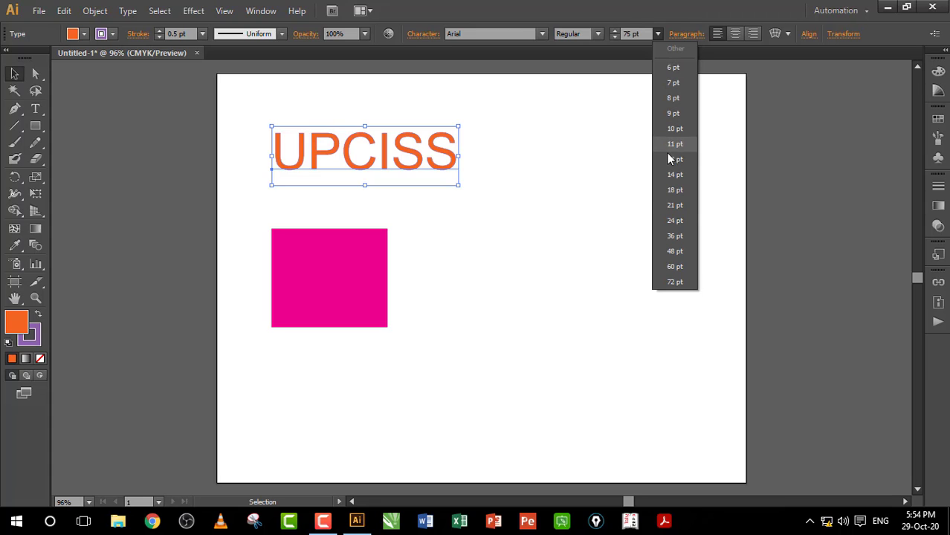
click(674, 251)
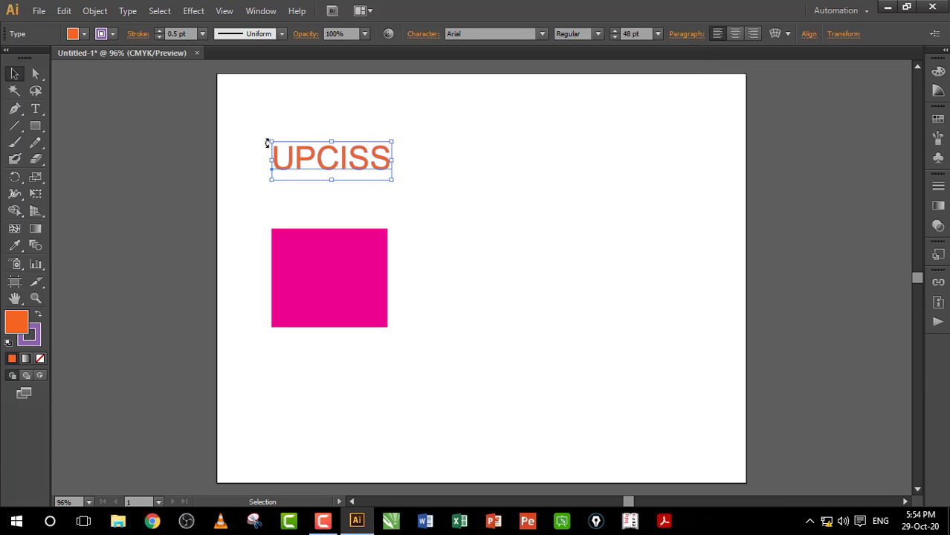
click(658, 34)
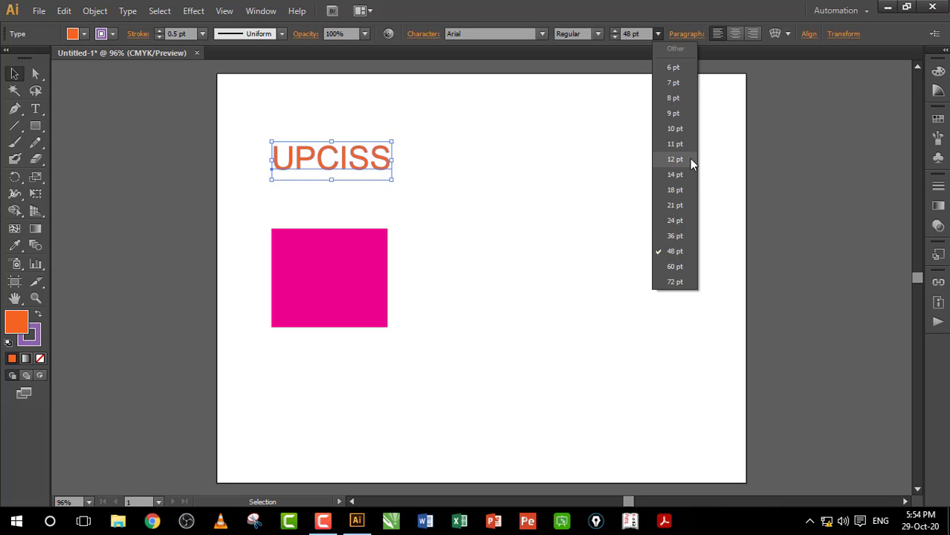
click(683, 159)
click(656, 34)
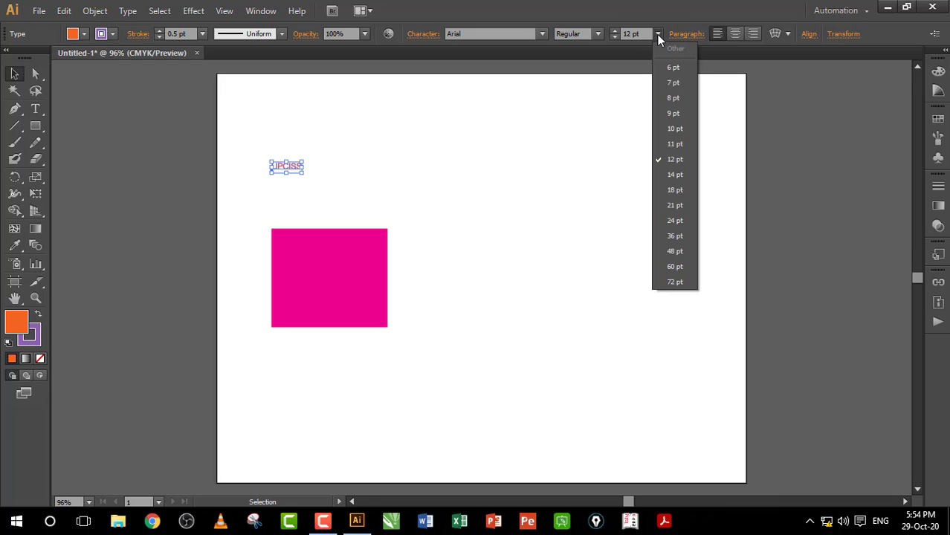
click(674, 283)
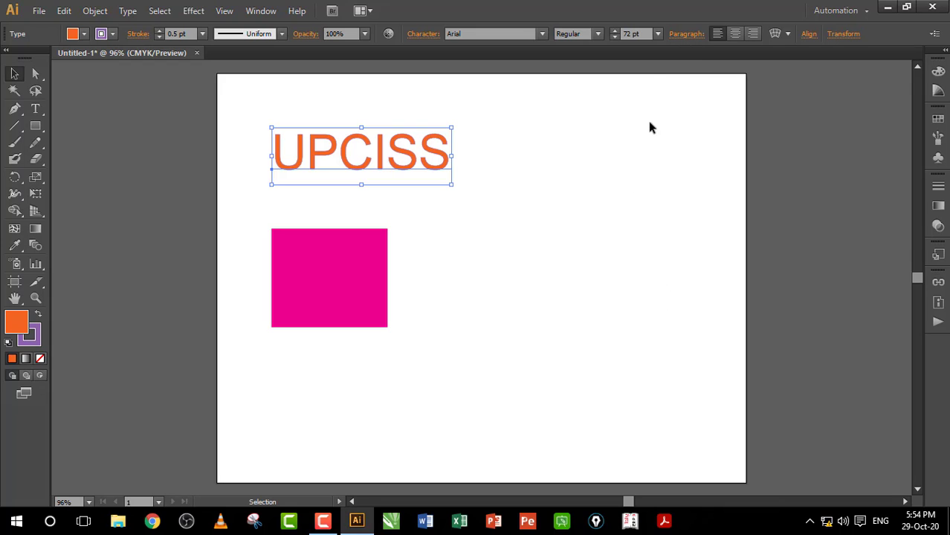
click(658, 34)
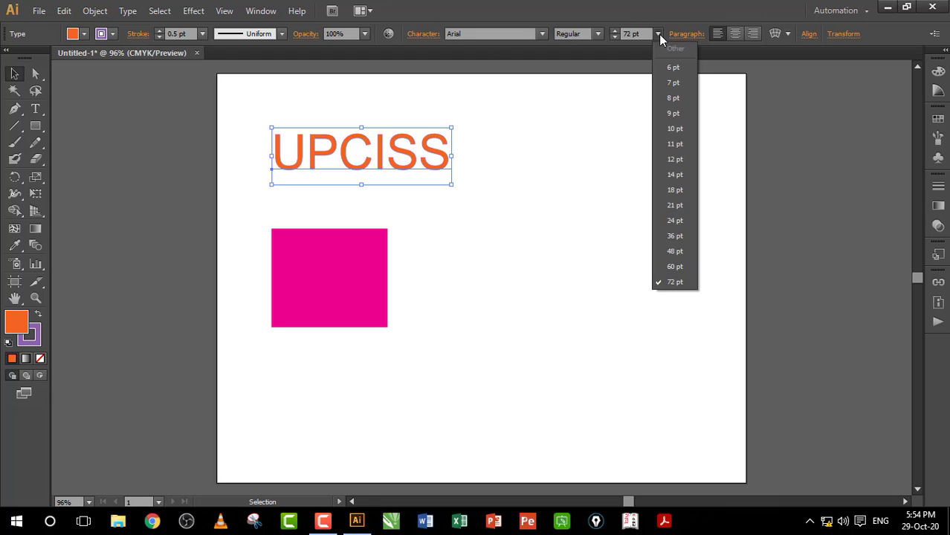
click(679, 285)
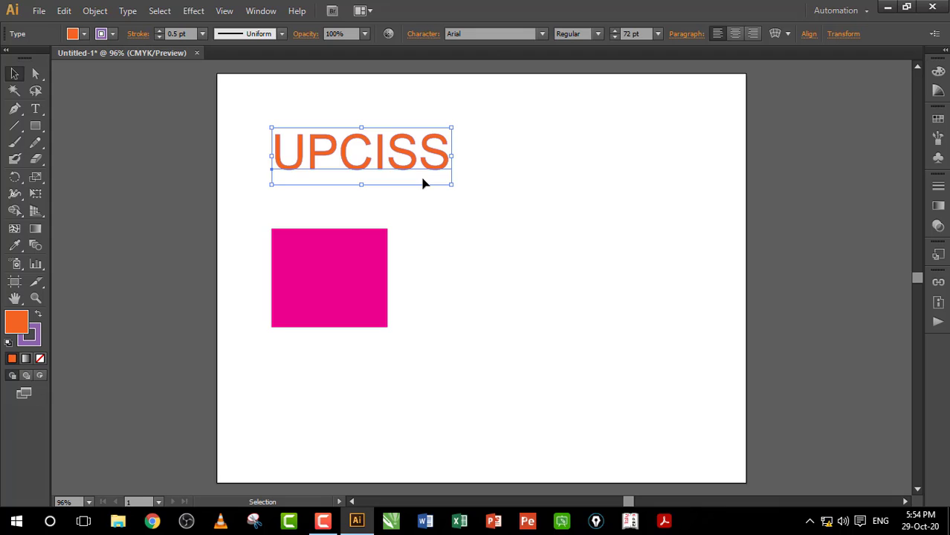
Set the UPCISS text's font size to 85 pt, a custom value outside the preset sizes
click(642, 34)
text(85)
key(Return)
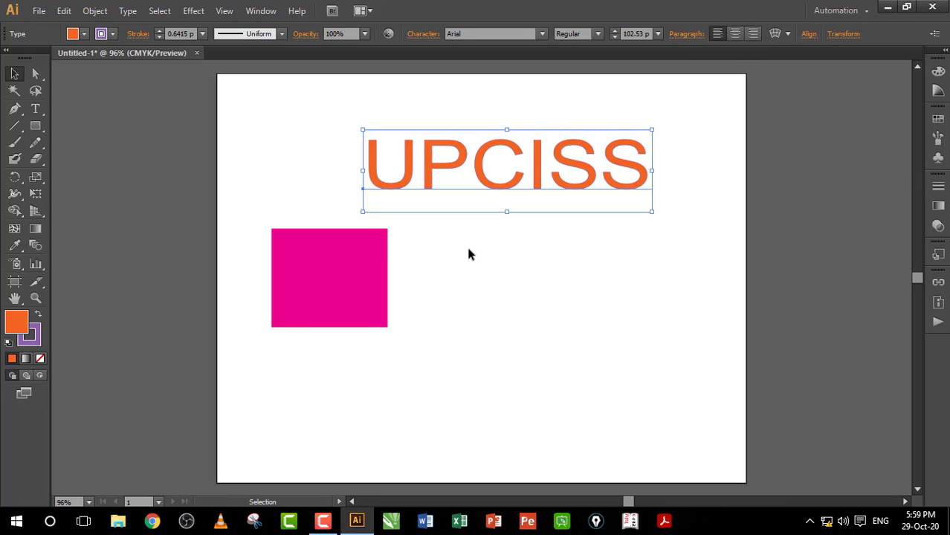
Delete both the UPCISS text and the magenta rectangle from the artboard
key(a)
key(ctrl+a)
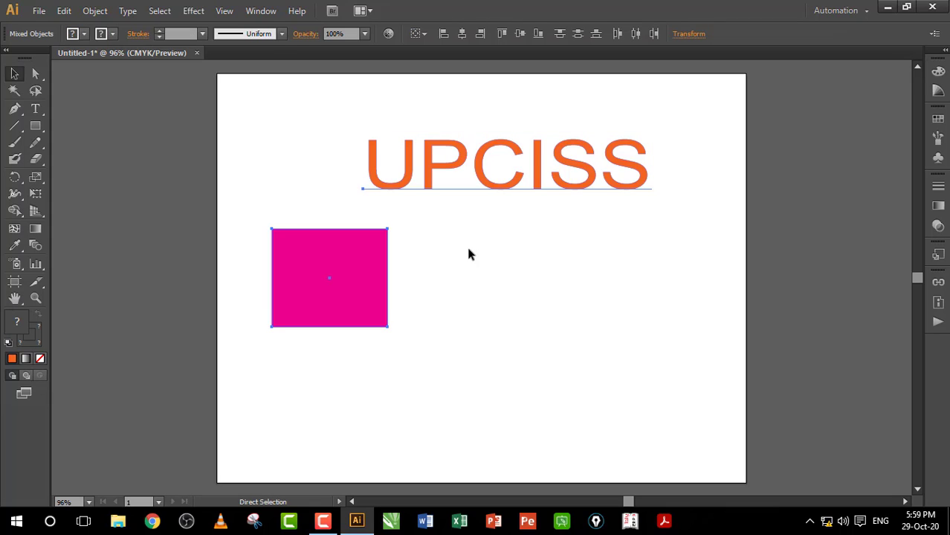
key(v)
key(Delete)
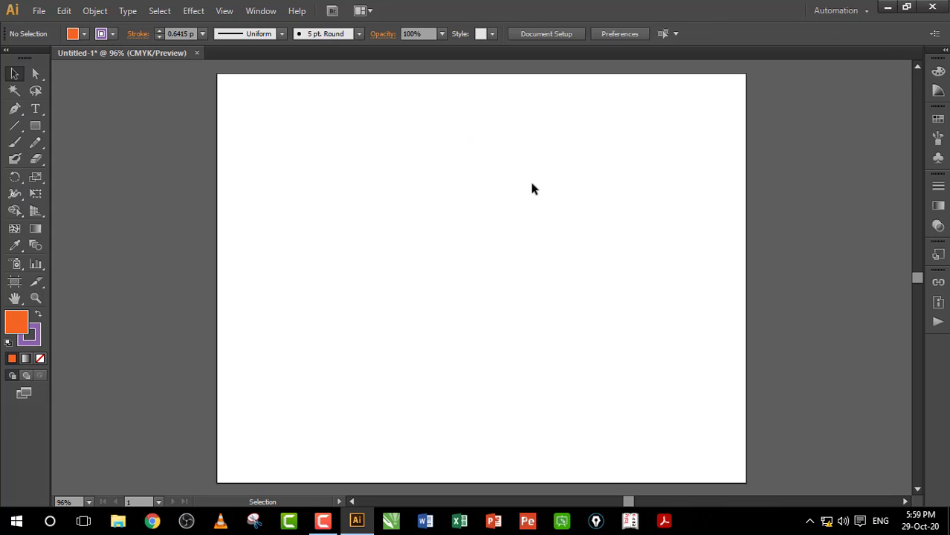
Paste the copied paragraphs at 24 pt into a new area text frame spanning nearly the full width of the artboard
click(36, 109)
drag(233, 96, 733, 403)
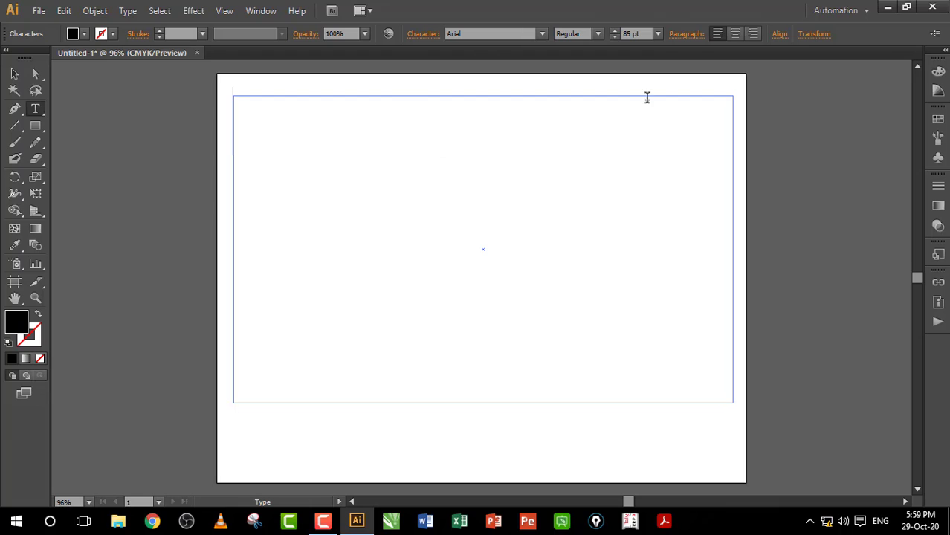
click(658, 33)
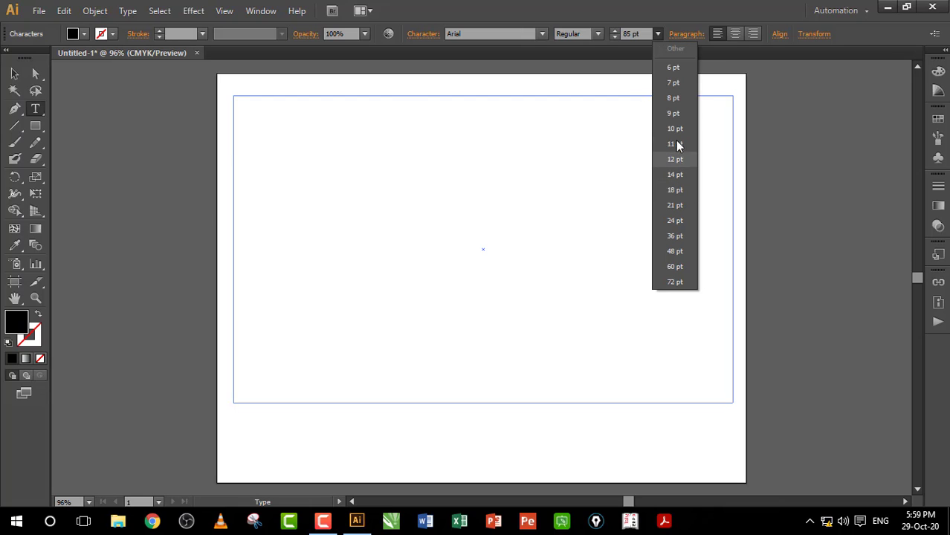
click(674, 220)
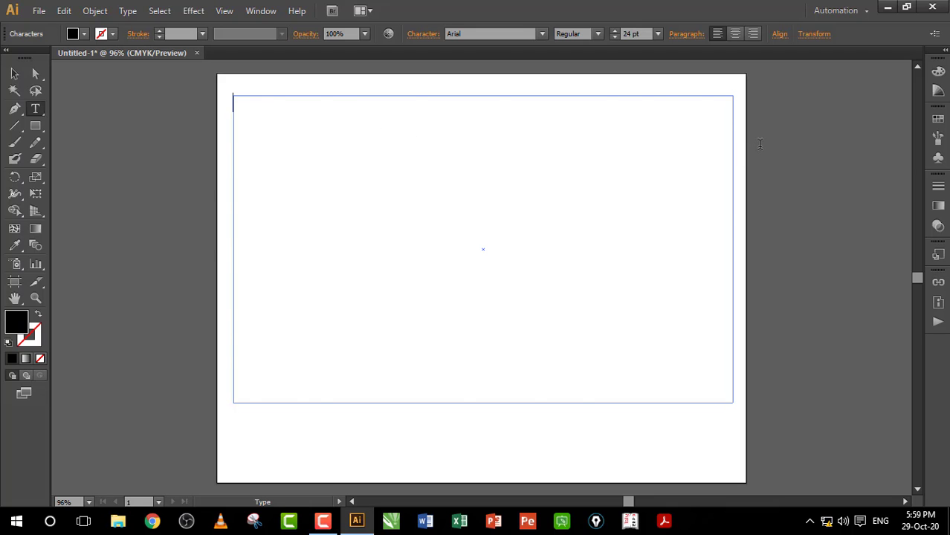
key(ctrl+v)
key(Escape)
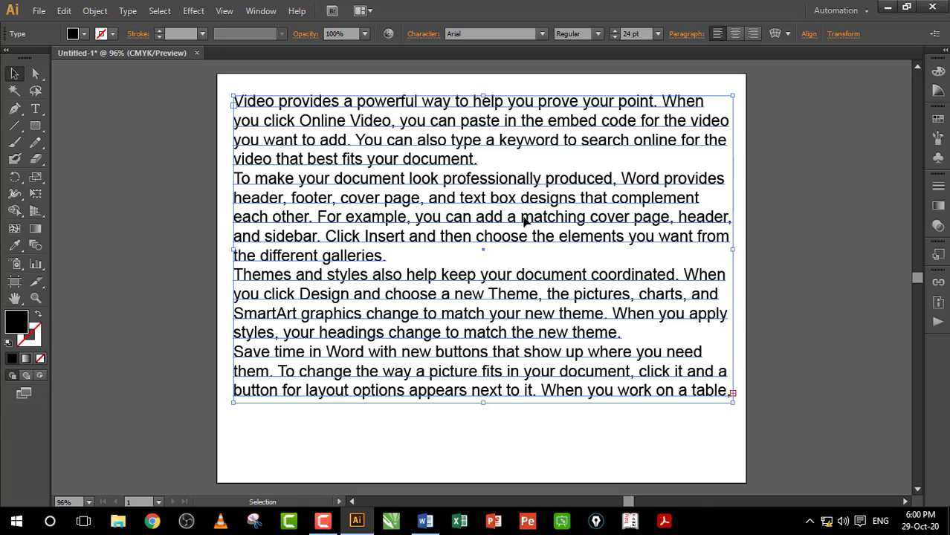
Try left, center and right paragraph alignment in turn on the pasted paragraphs
click(685, 34)
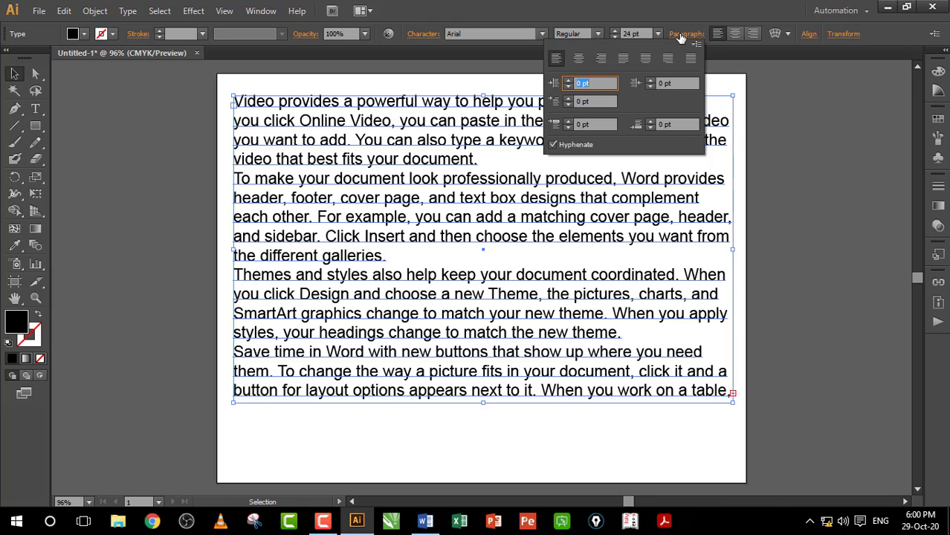
click(556, 59)
click(579, 59)
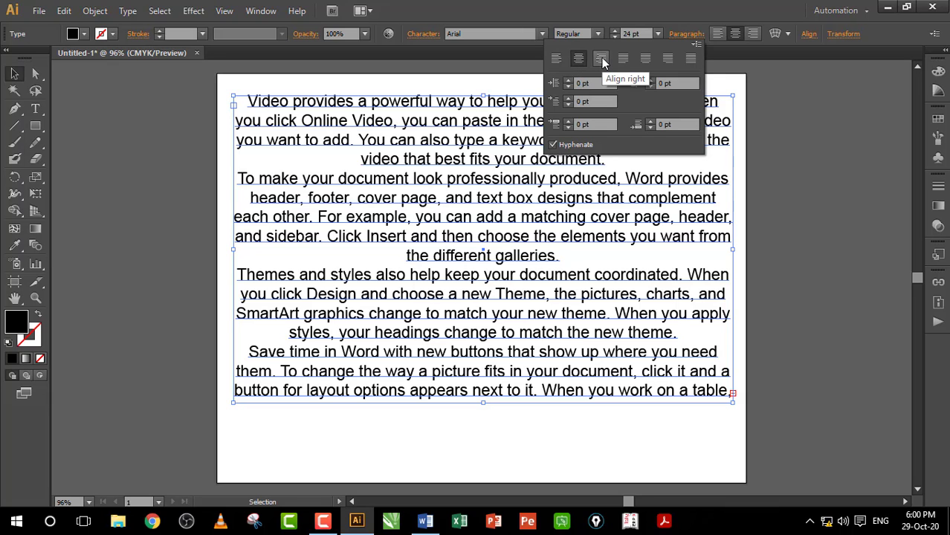
click(601, 59)
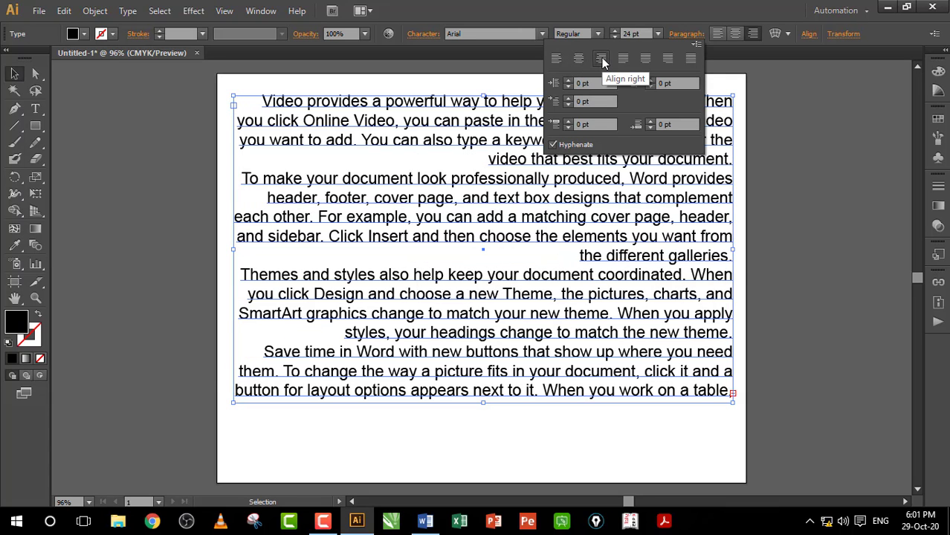
click(557, 58)
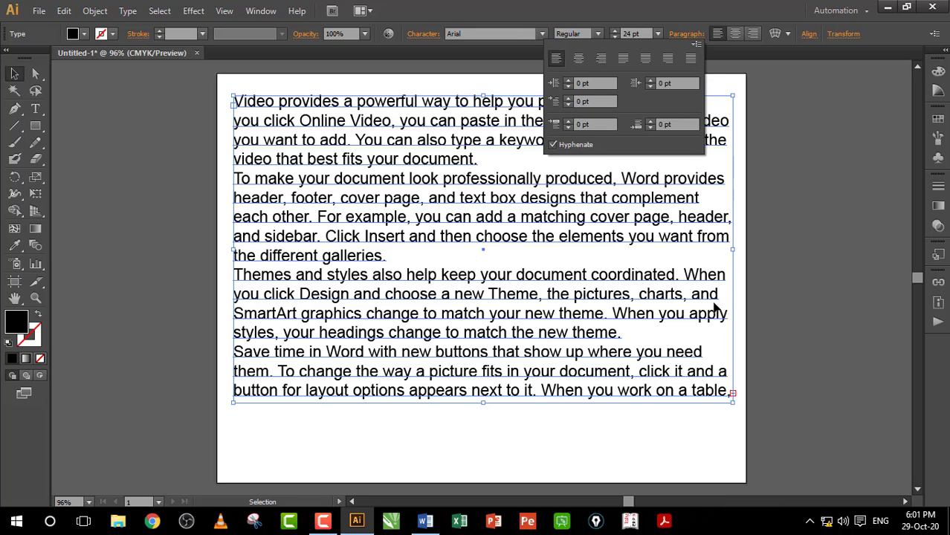
click(578, 57)
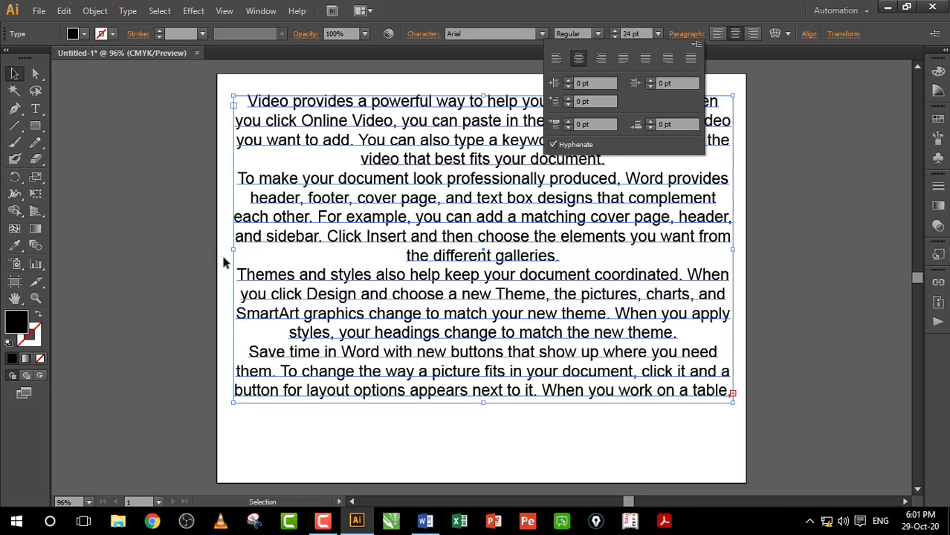
click(599, 61)
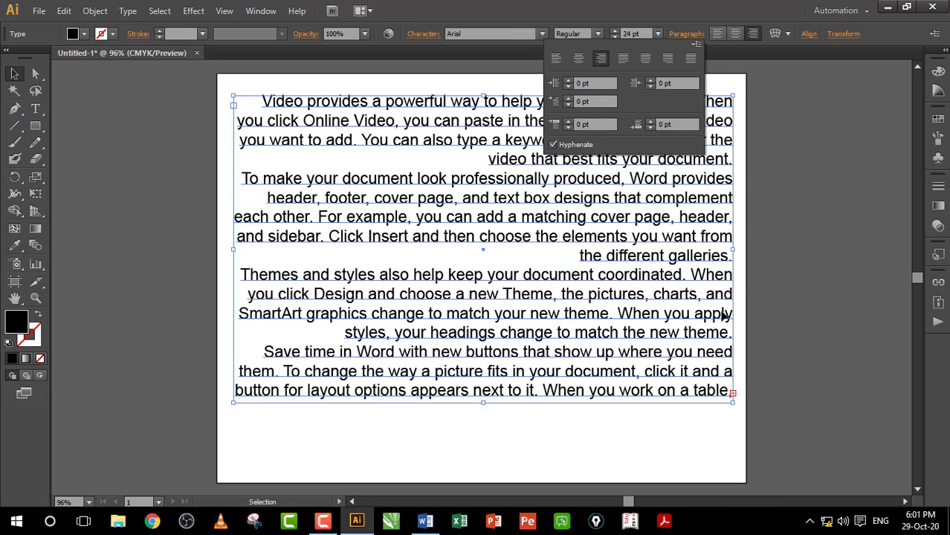
Justify the paragraphs with the last line aligned left, centered and right in turn, ending with all lines justified
click(622, 64)
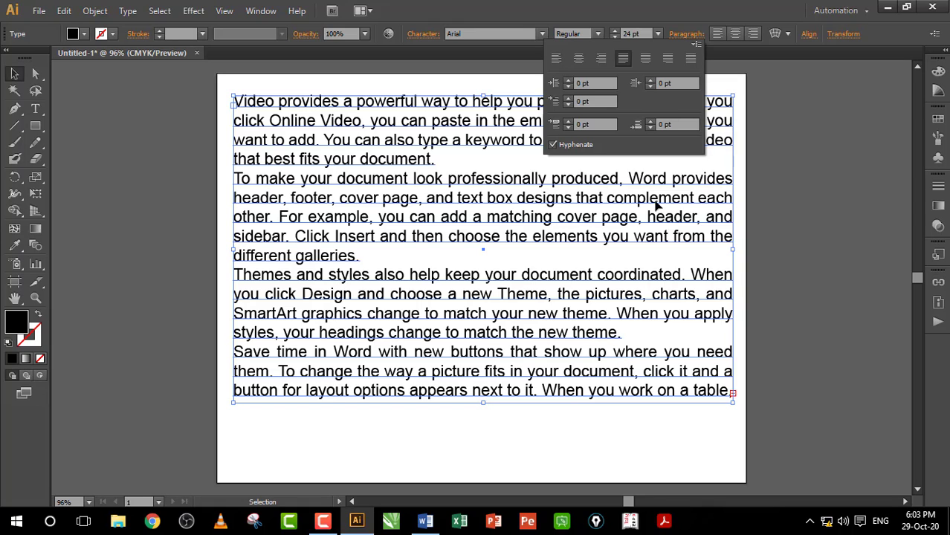
click(646, 58)
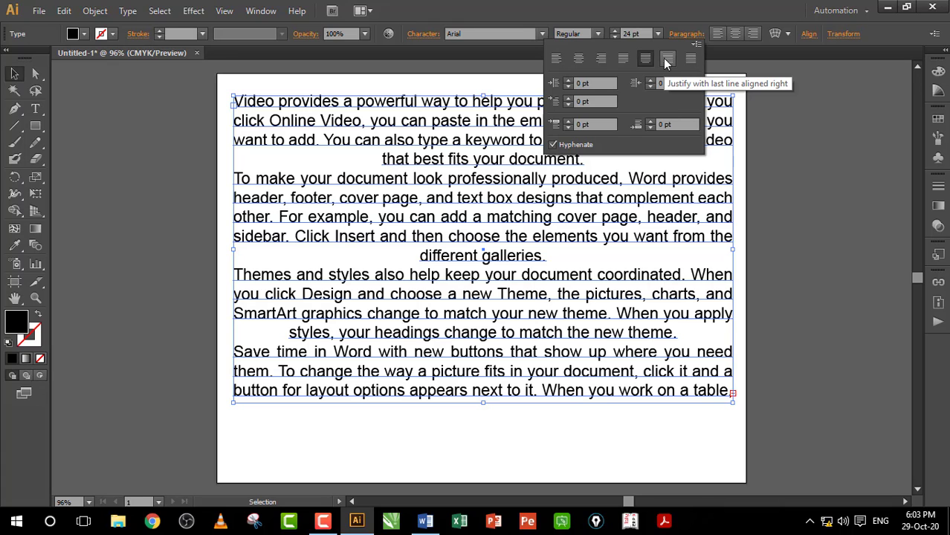
click(665, 60)
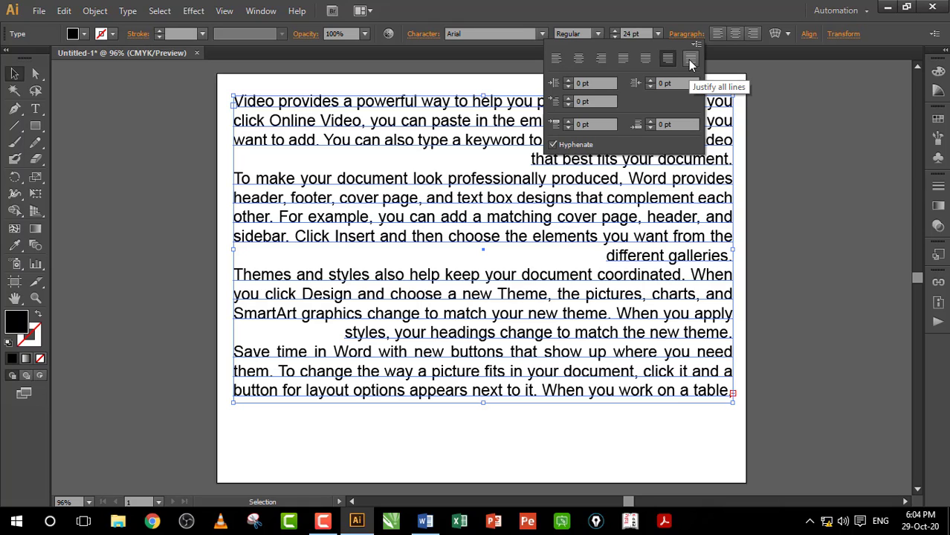
click(688, 60)
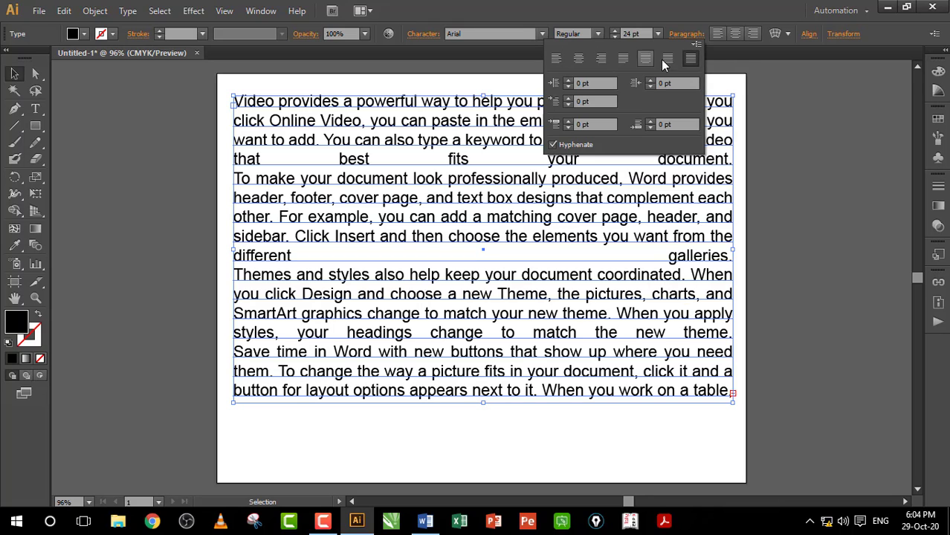
Set the left indent of the first paragraph to 10 pt
click(592, 84)
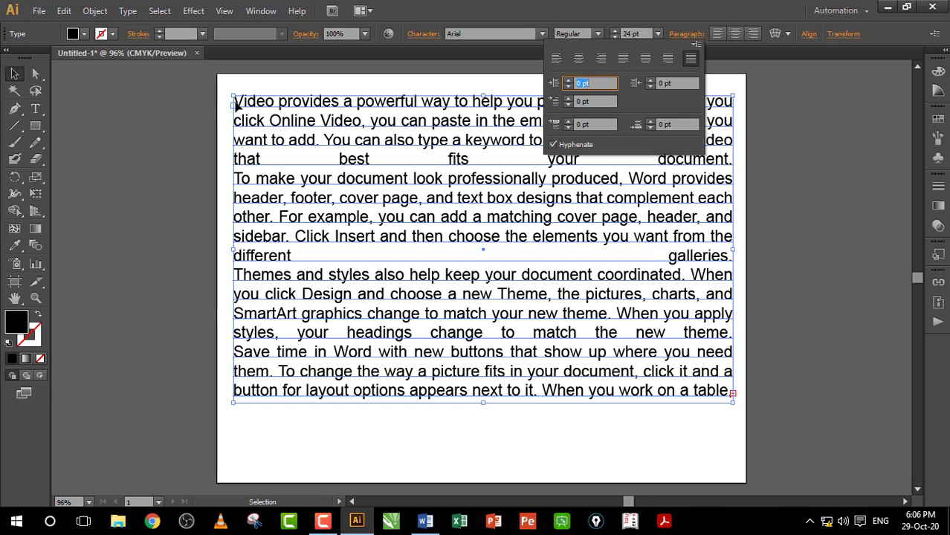
click(304, 107)
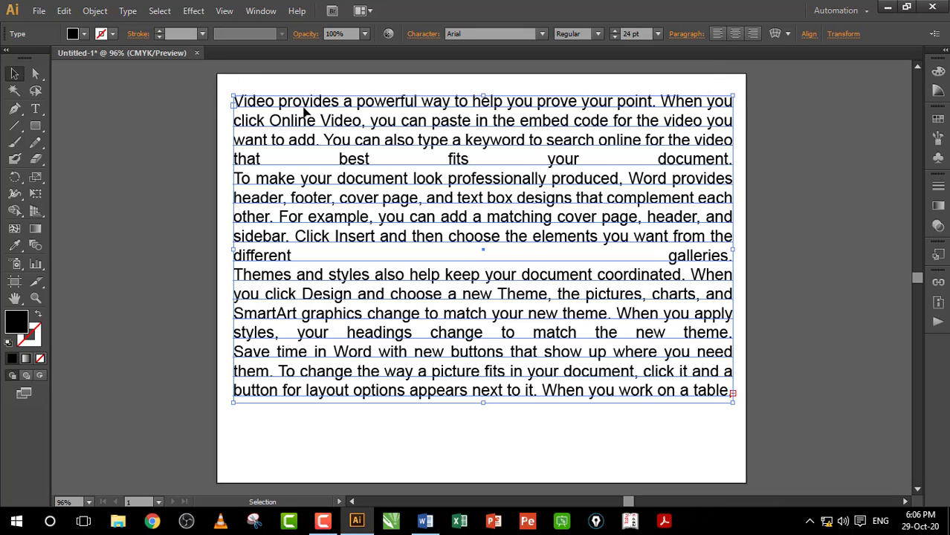
double_click(303, 108)
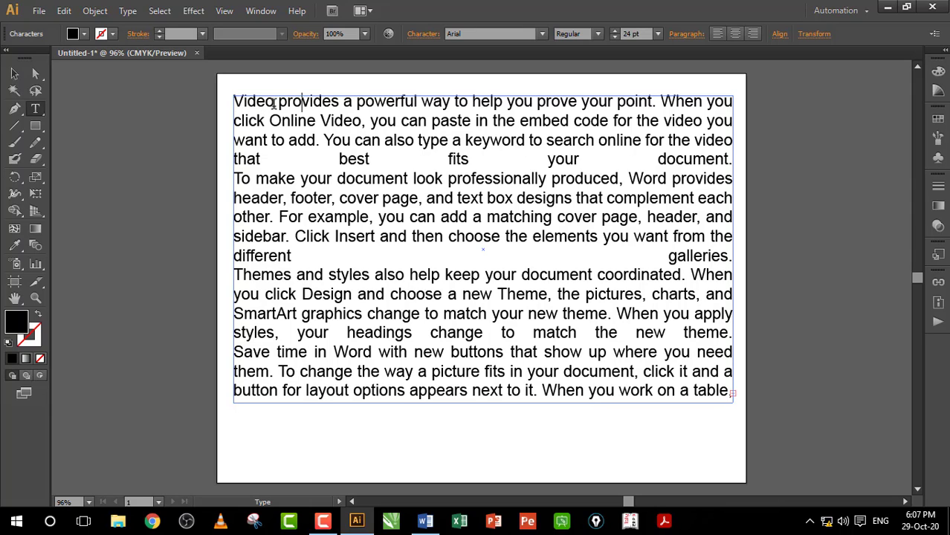
click(355, 137)
click(685, 34)
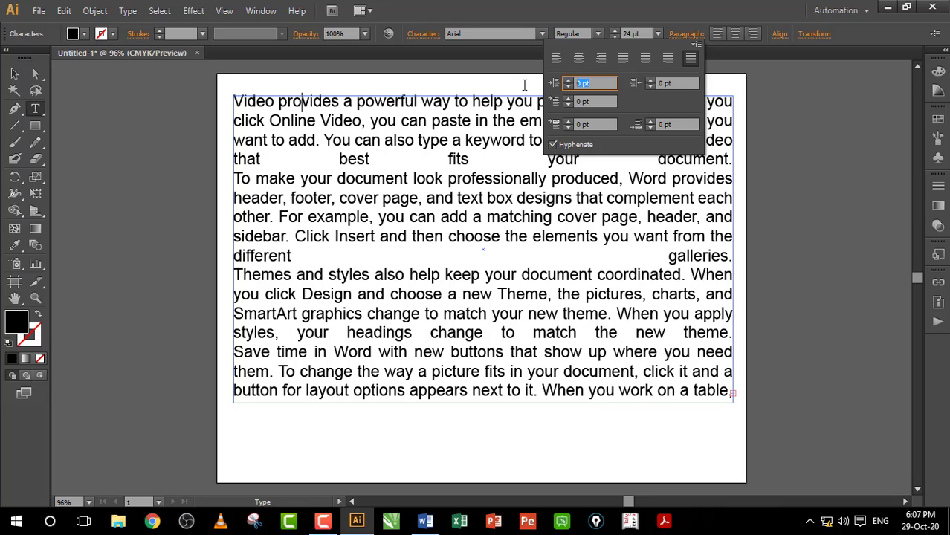
key(Return)
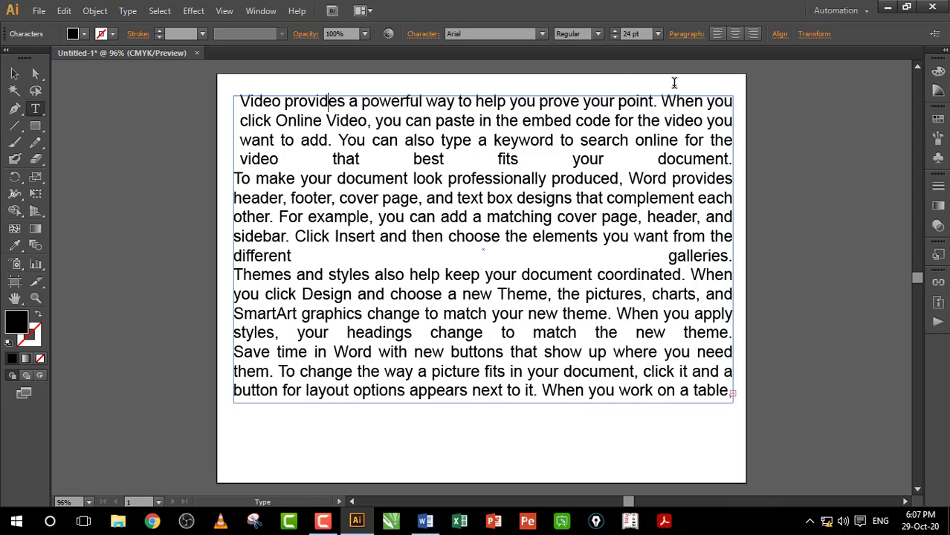
Set the right indent of the first paragraph to 20 pt
click(687, 36)
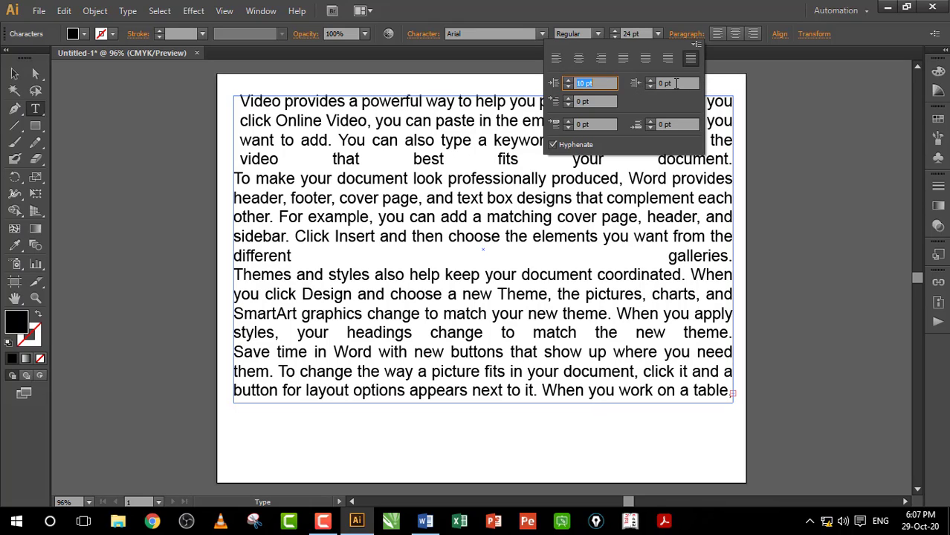
click(676, 83)
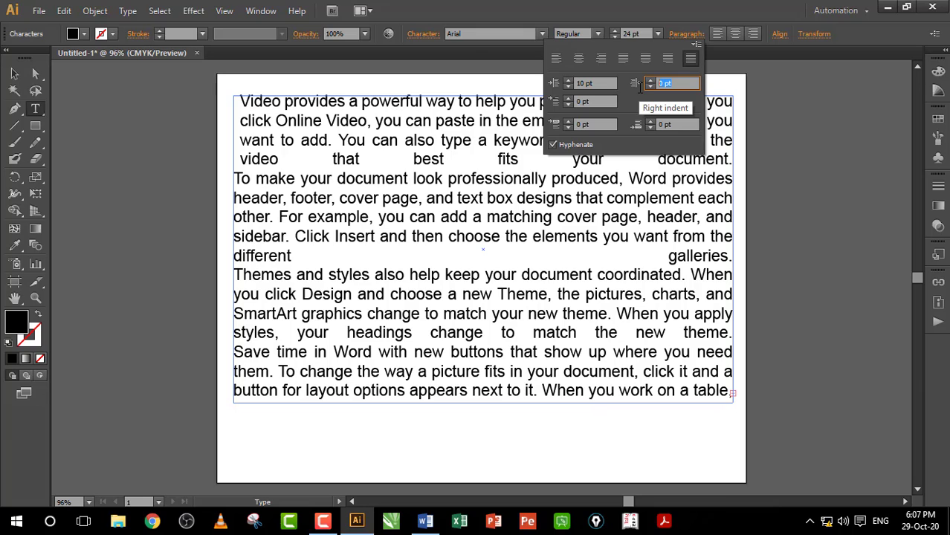
text(20)
key(Return)
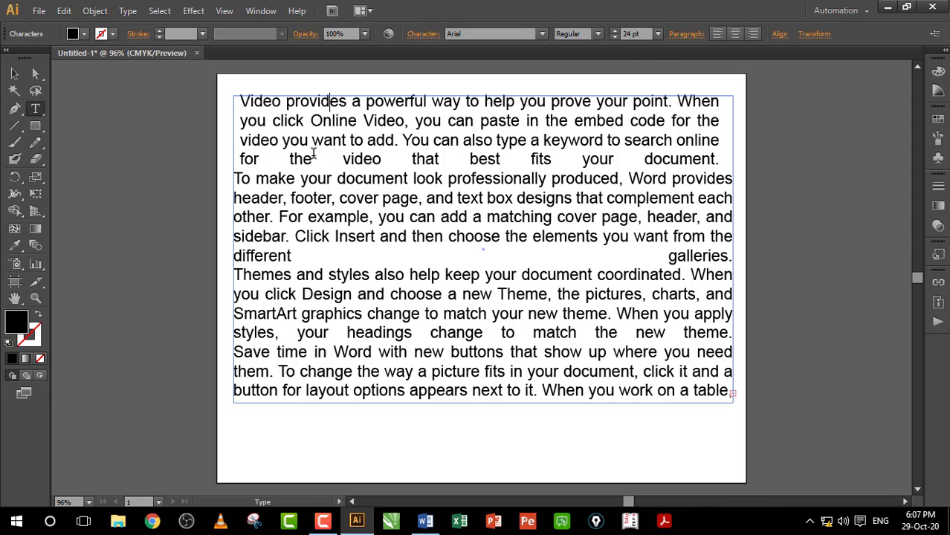
Set the first-line indent of the first paragraph to 10 pt
click(686, 33)
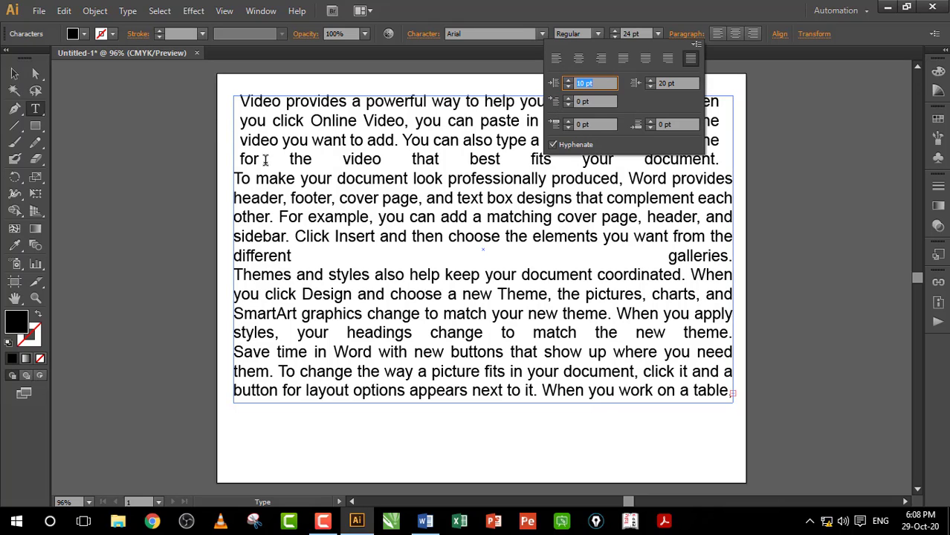
click(272, 102)
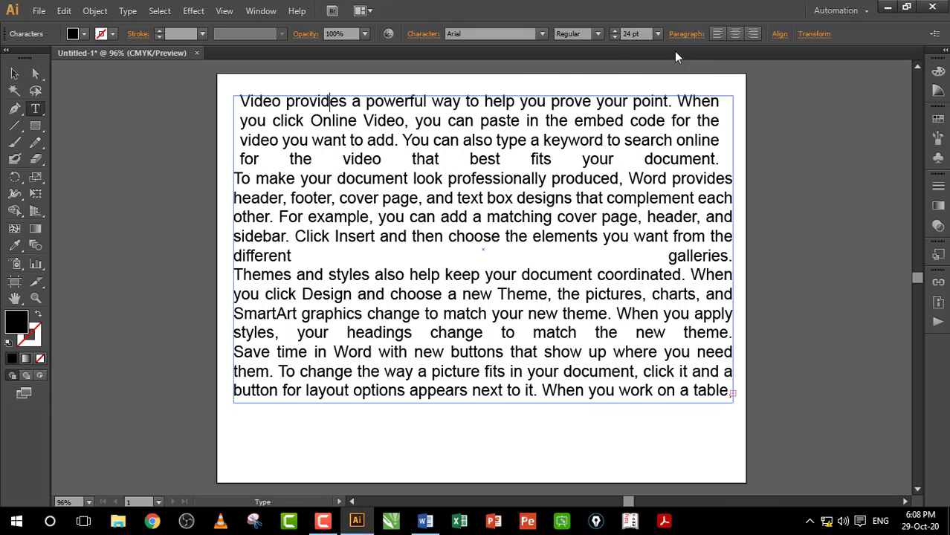
click(690, 39)
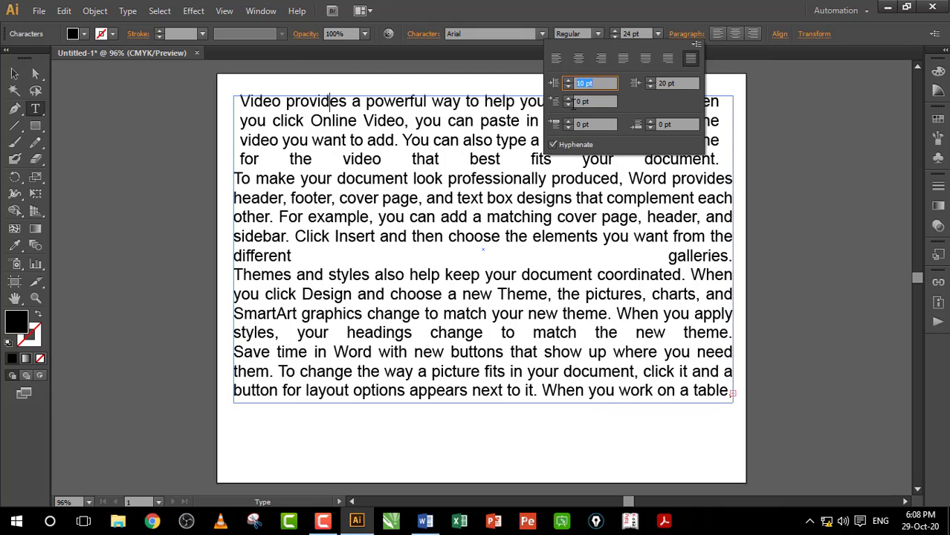
click(580, 102)
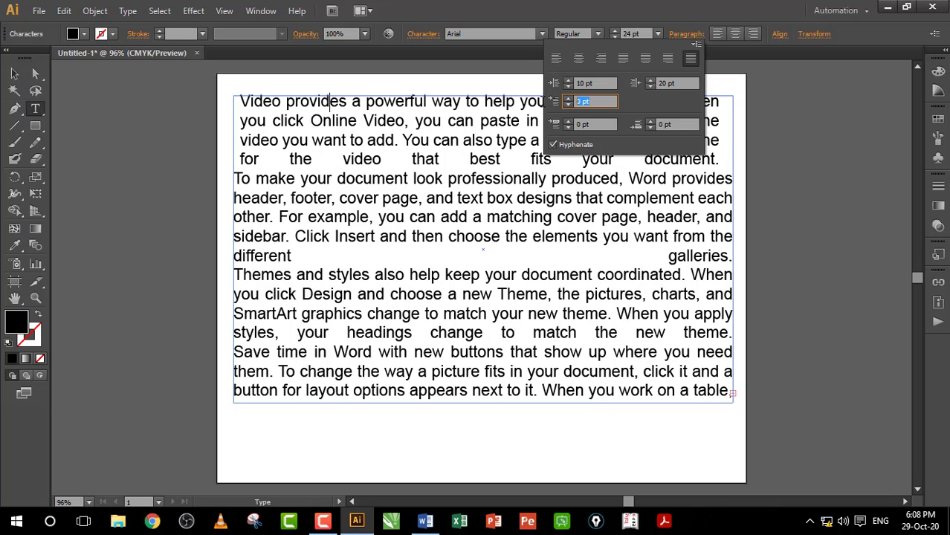
key(BackSpace)
text(10)
key(Return)
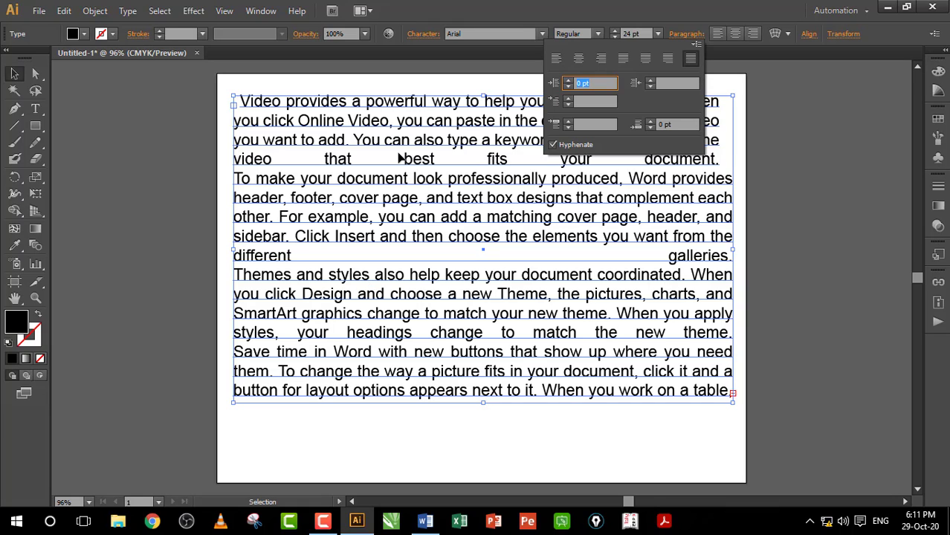
Set the spacing of all paragraphs in the text frame to 15 pt before and 10 pt after
click(583, 125)
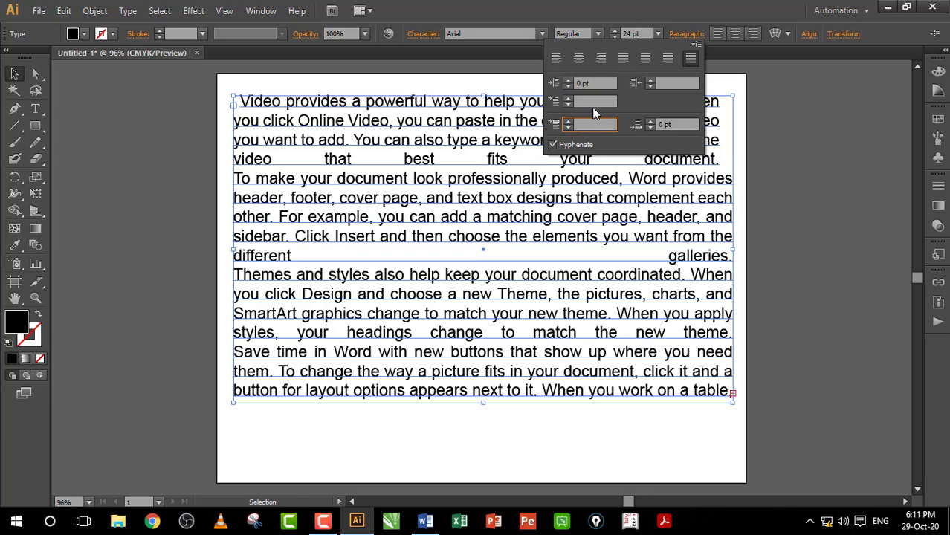
text(15)
key(Return)
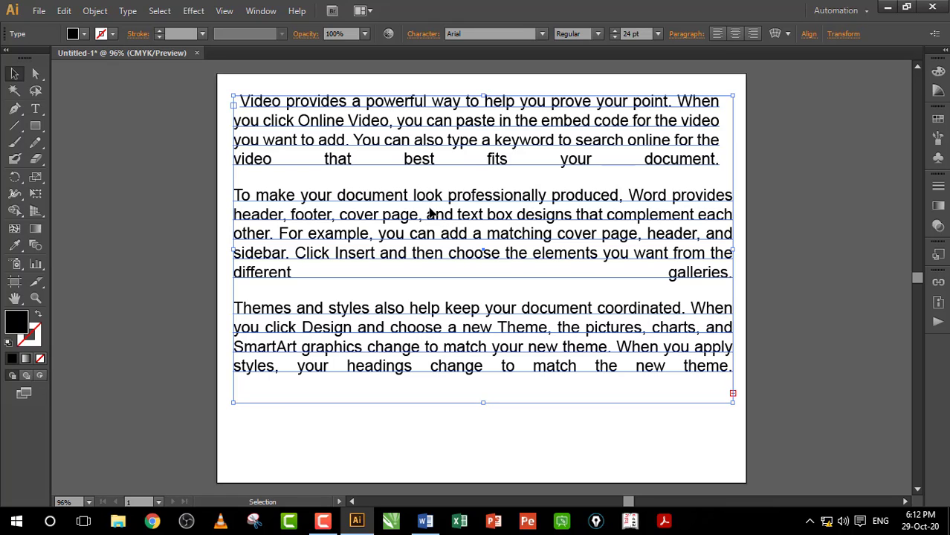
click(685, 33)
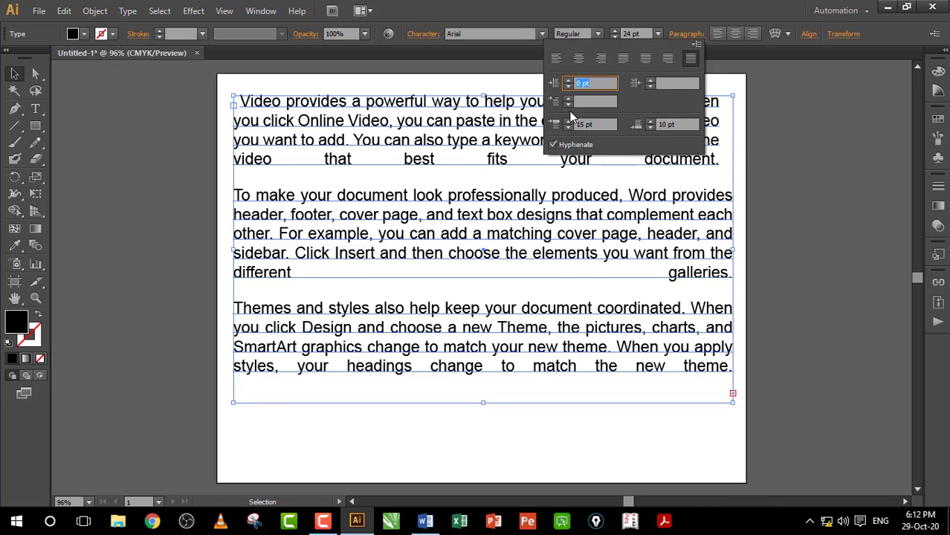
click(677, 35)
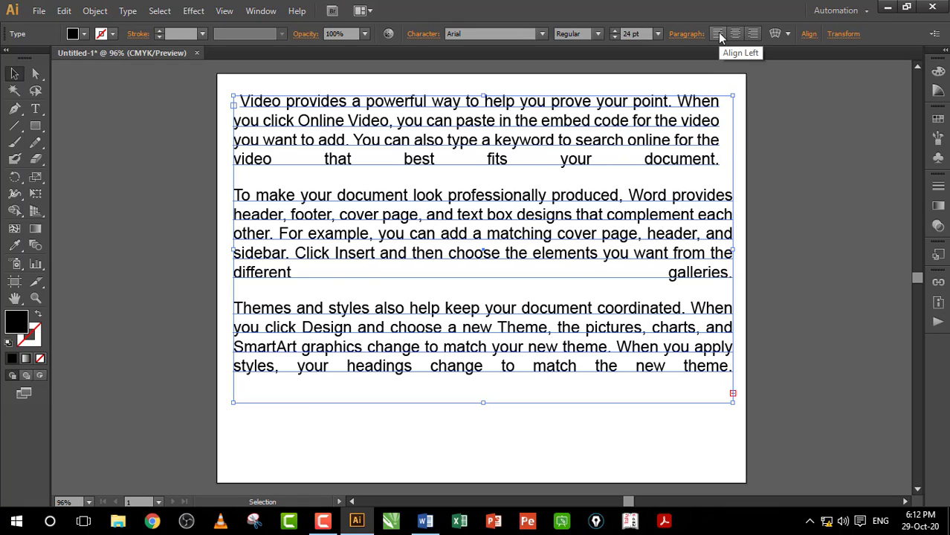
click(689, 34)
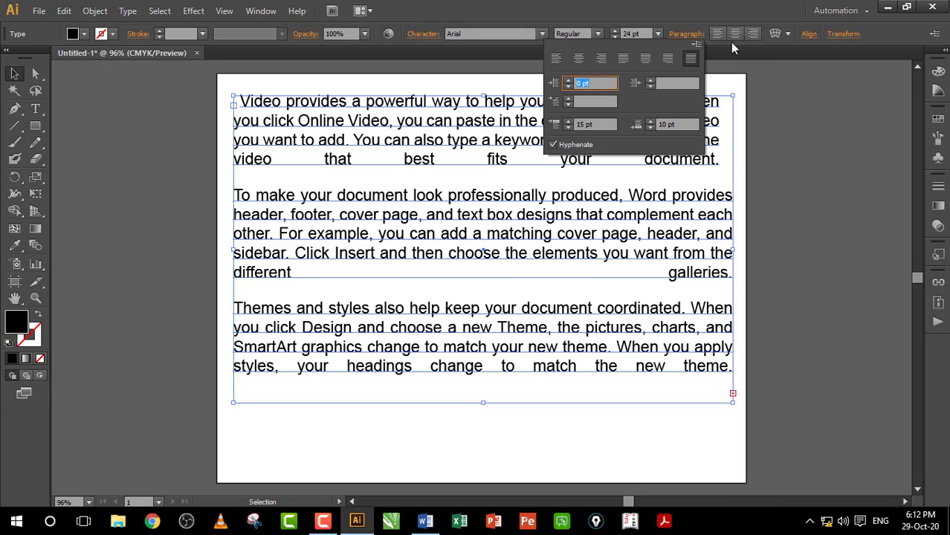
click(693, 35)
scroll(780, 36, up, 1)
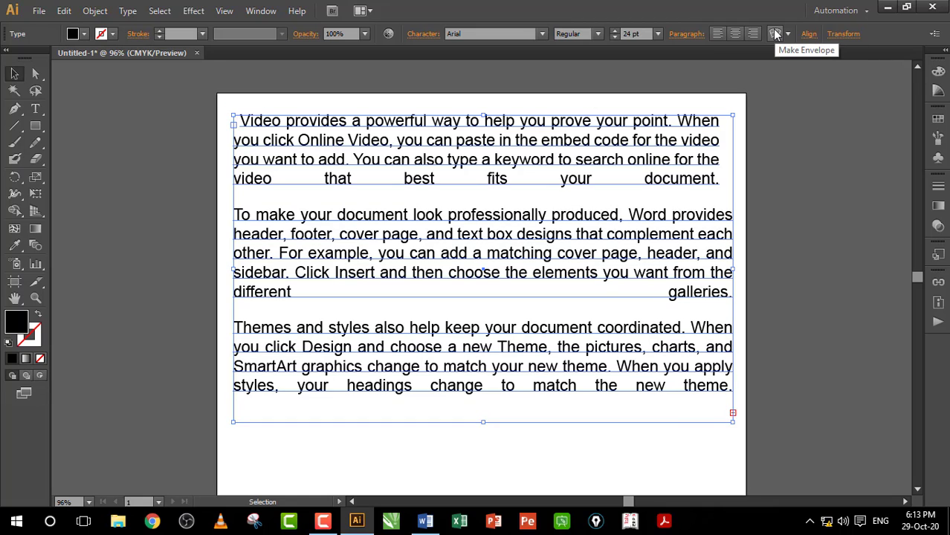
Start an envelope warp on the text frame with the Arc style and turn on its preview
click(775, 34)
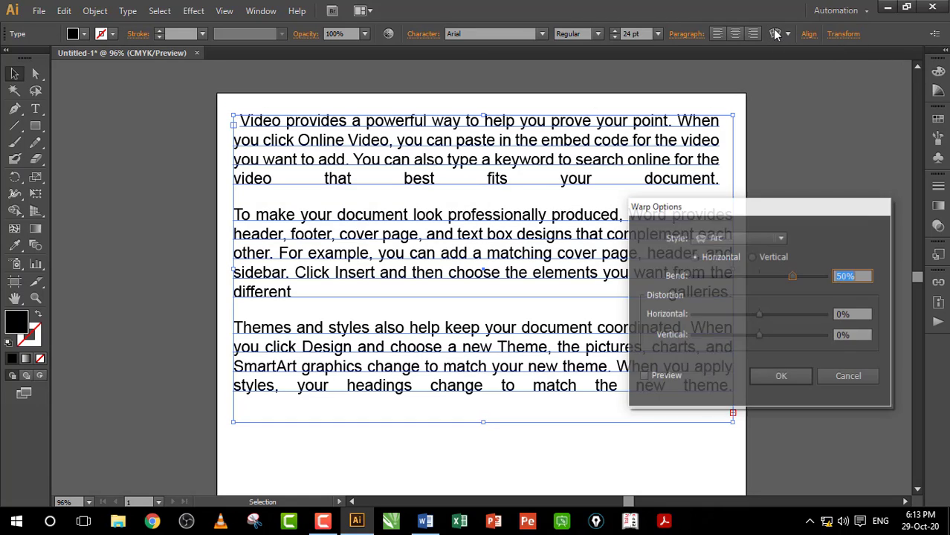
drag(782, 213, 792, 106)
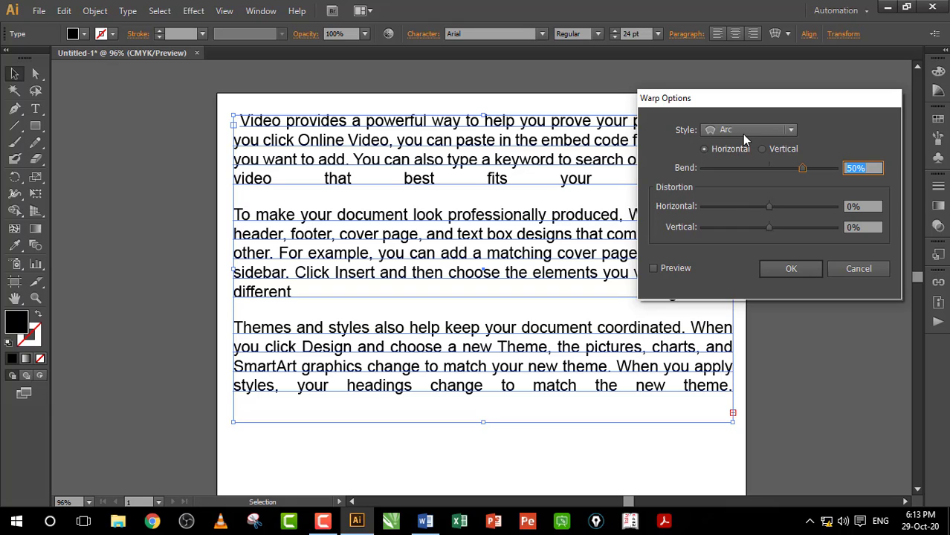
click(792, 132)
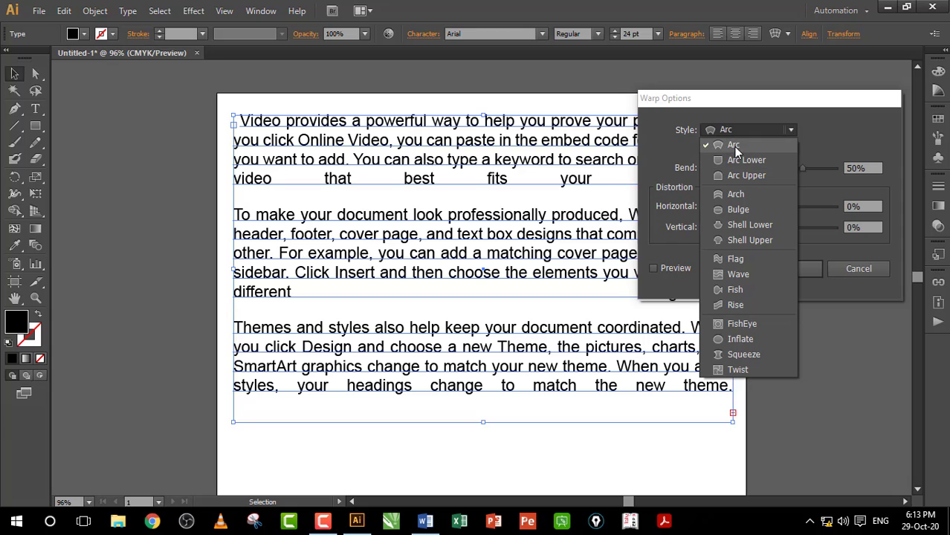
click(735, 147)
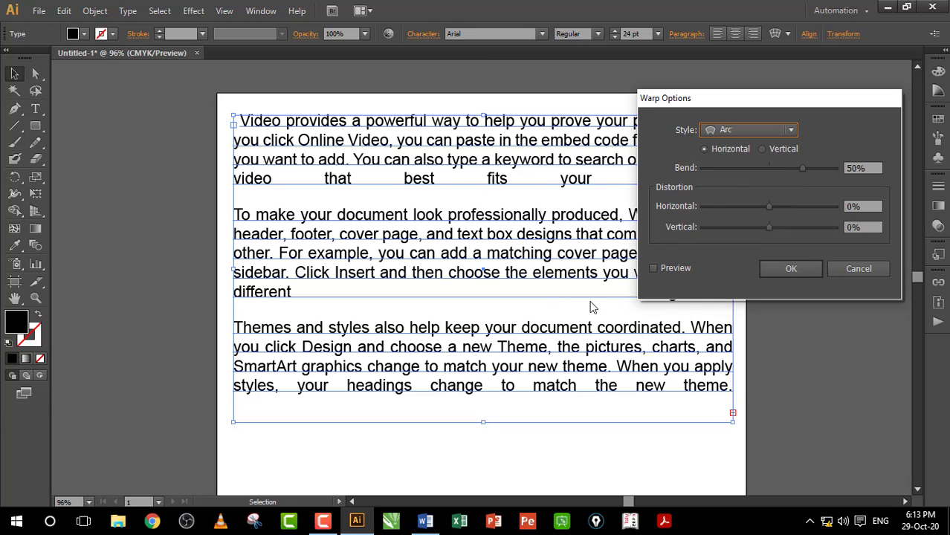
click(653, 268)
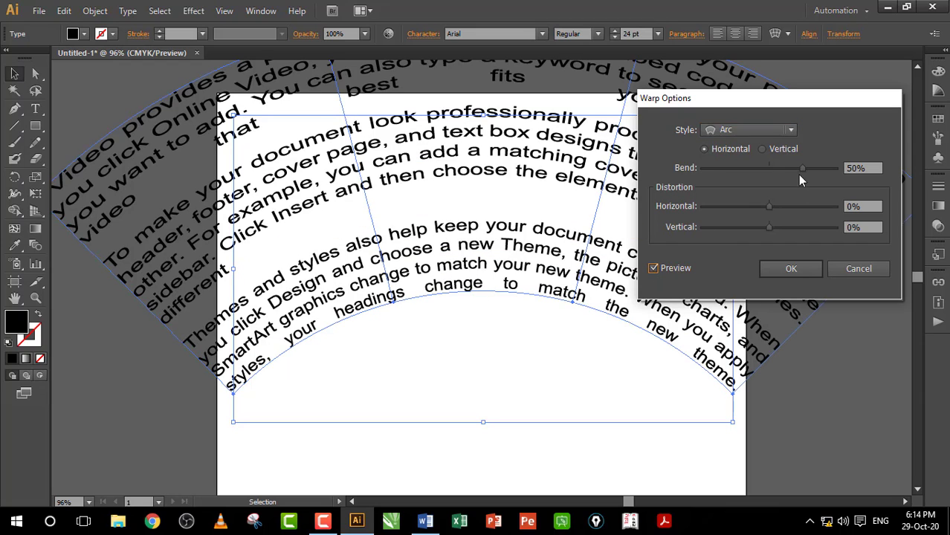
Try the Flag warp style on the text, then switch the style to Fish
click(790, 131)
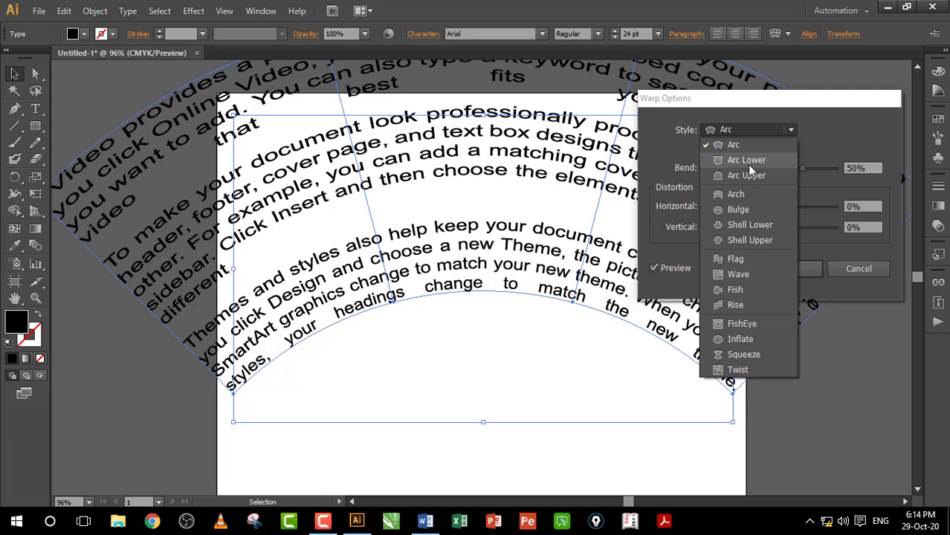
click(736, 260)
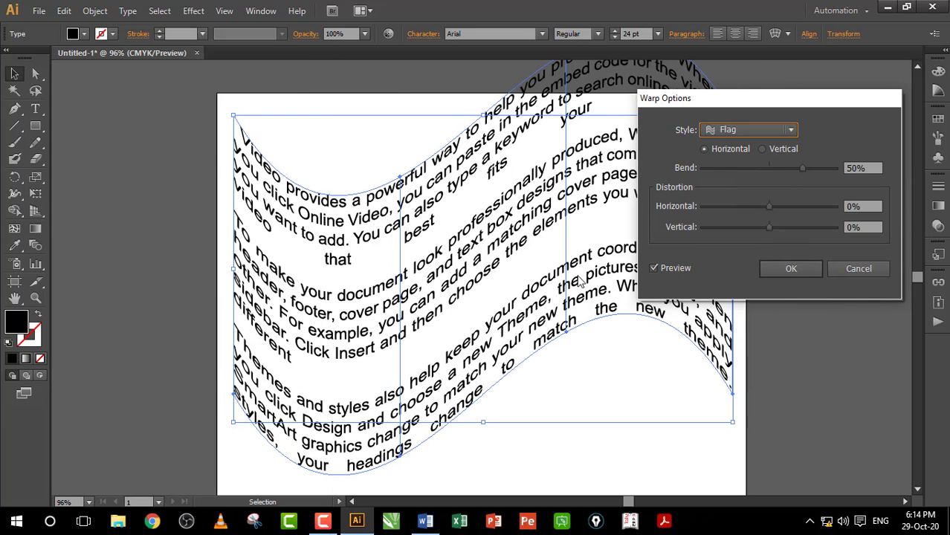
click(790, 130)
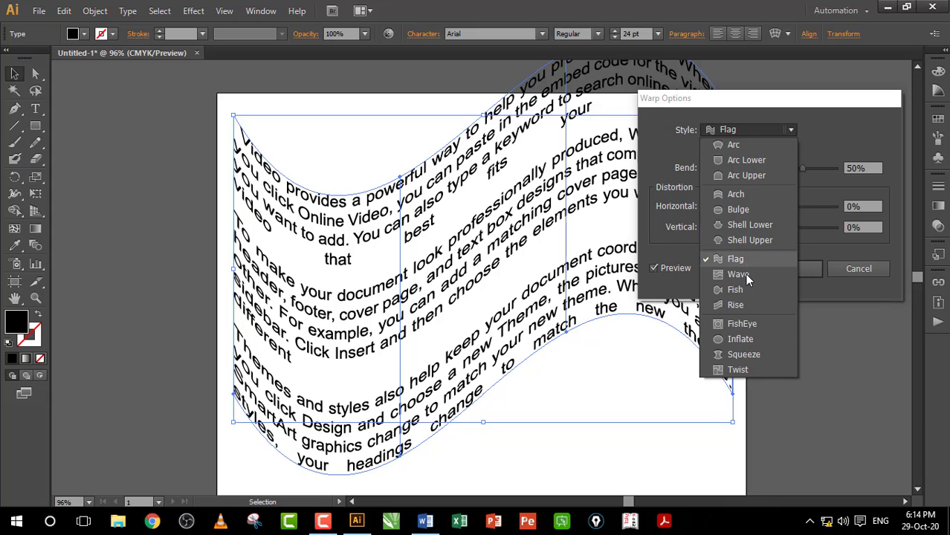
click(734, 289)
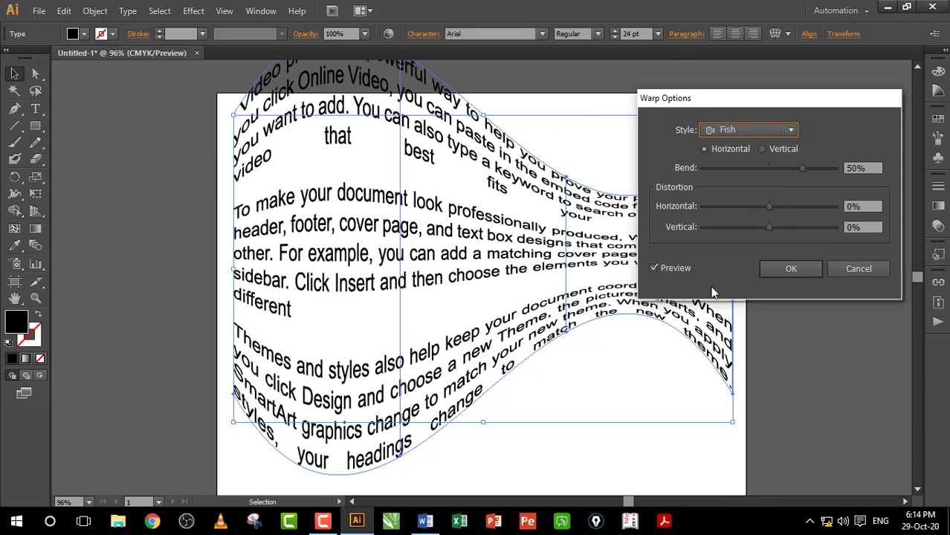
Compare the Fish warp in vertical and horizontal orientation, ending with Horizontal
click(762, 149)
click(704, 150)
click(763, 151)
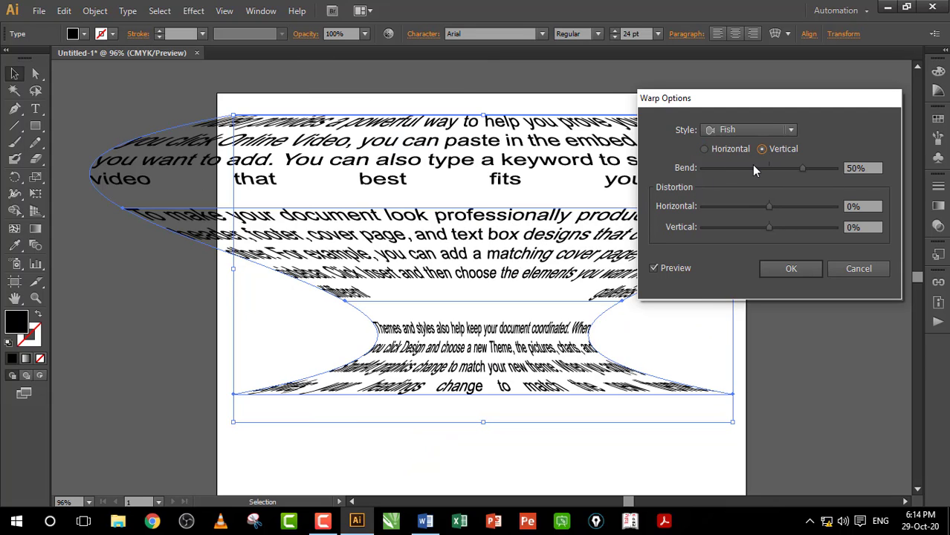
click(704, 150)
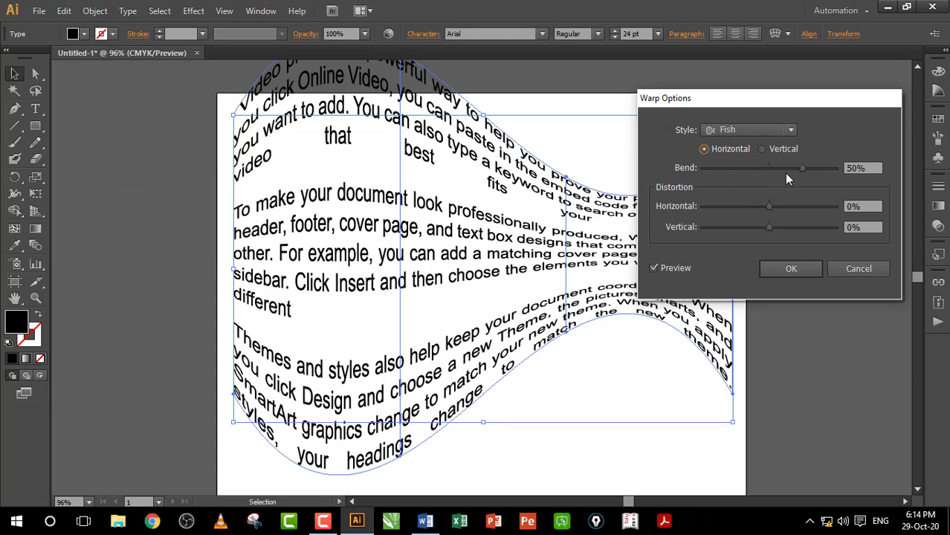
Try several bend amounts, then apply the Fish warp with -39% bend, 0% horizontal distortion and 1% vertical distortion
mouse_move(800, 174)
mouse_down()
mouse_move(758, 171)
mouse_move(801, 183)
mouse_up()
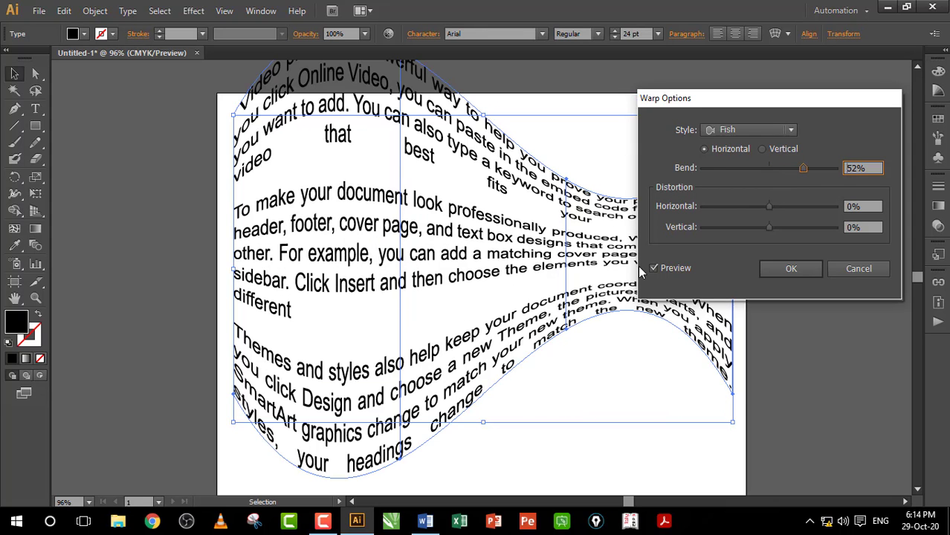
drag(800, 172, 729, 172)
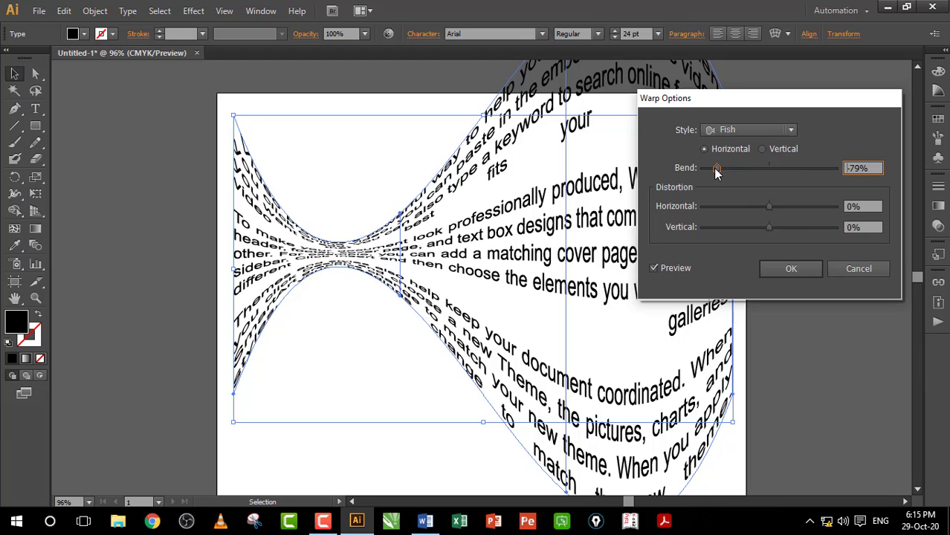
drag(716, 169, 744, 175)
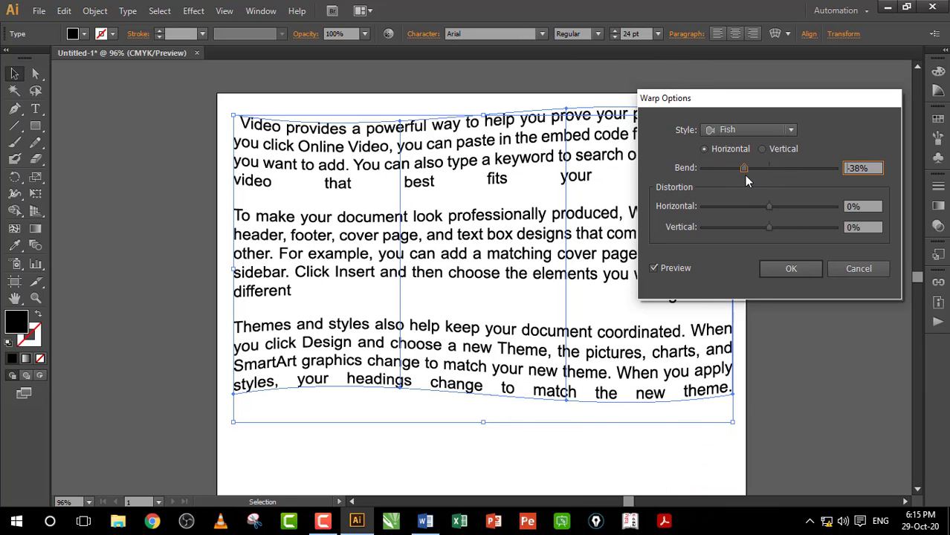
drag(767, 210, 797, 233)
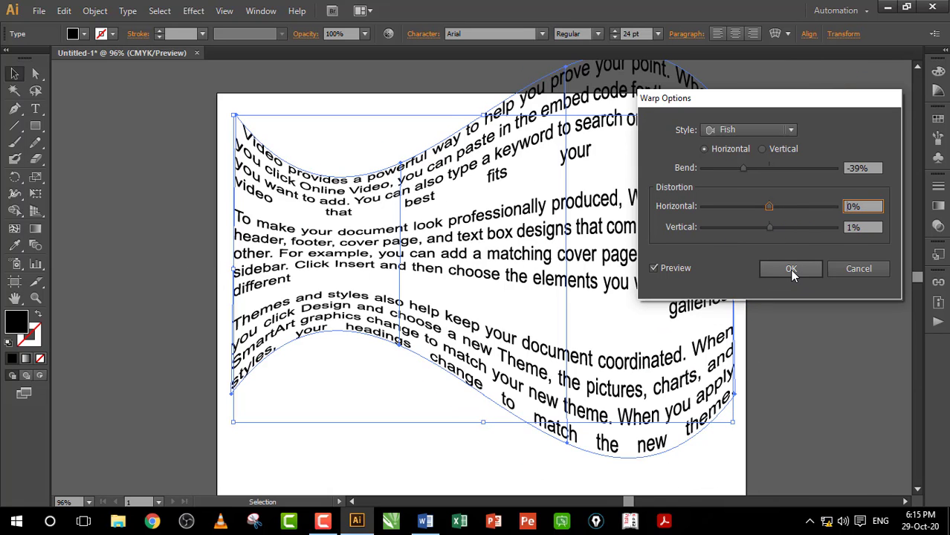
click(792, 268)
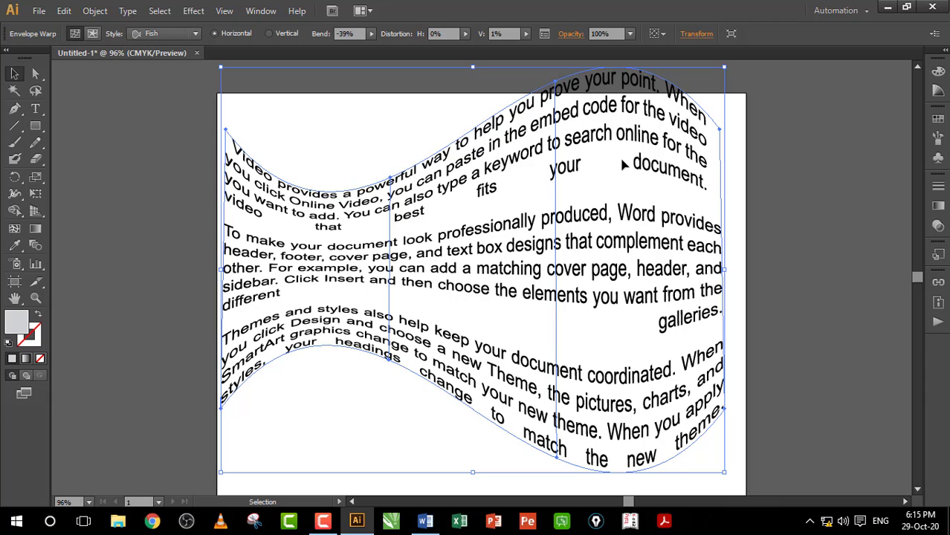
Undo the Fish warp and try an envelope mesh on the text frame with the preview on
key(ctrl+z)
click(787, 35)
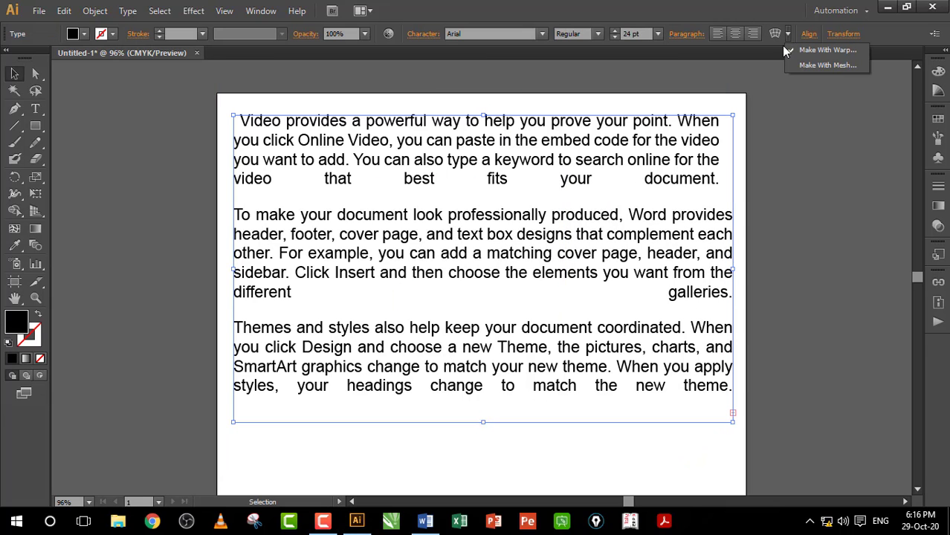
click(820, 65)
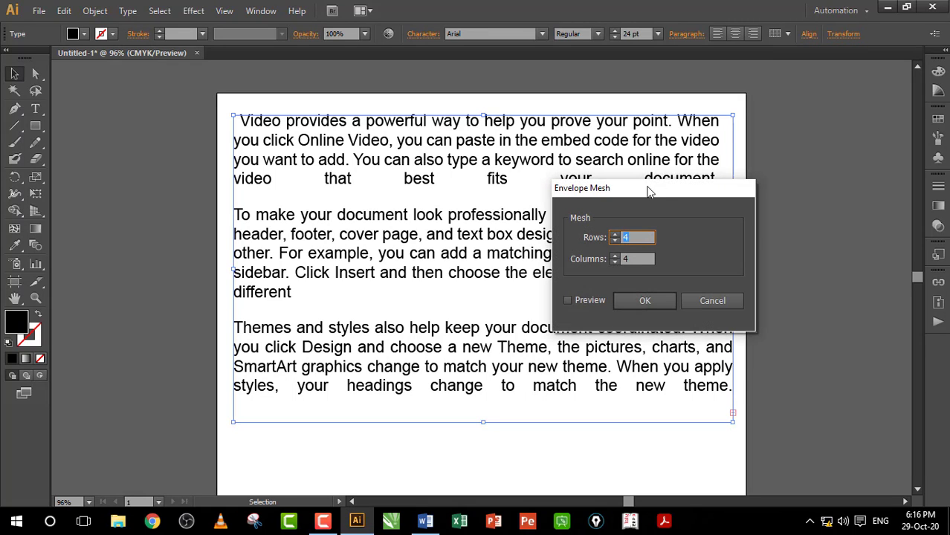
drag(657, 195, 827, 82)
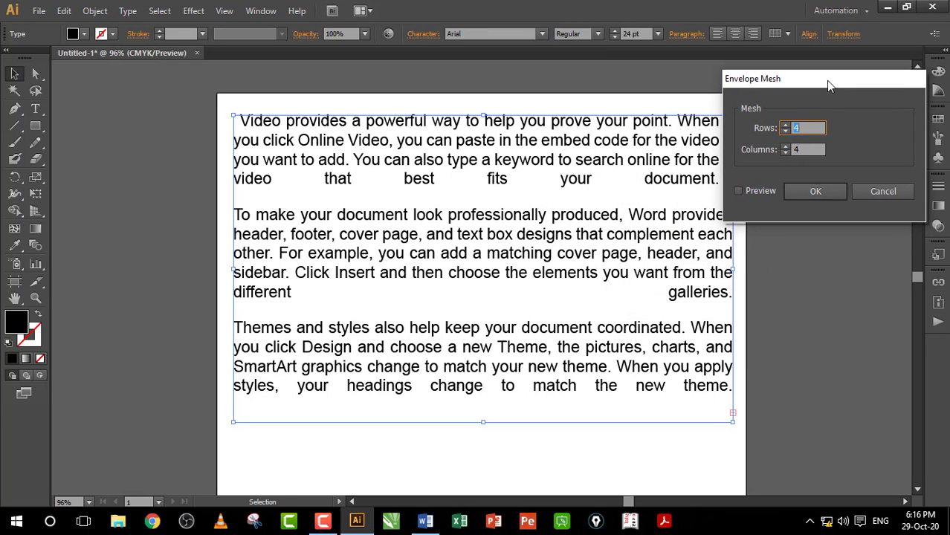
click(785, 125)
key(Tab)
click(737, 192)
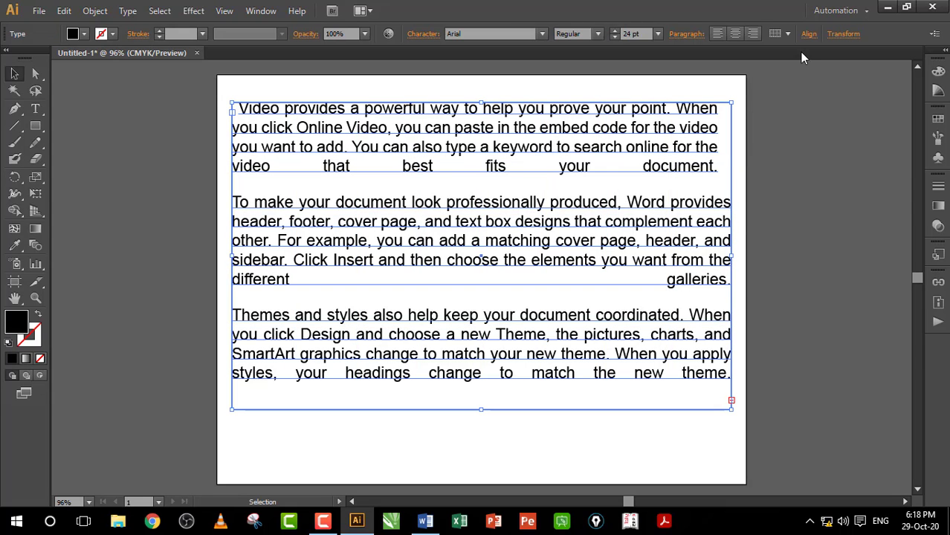
click(810, 35)
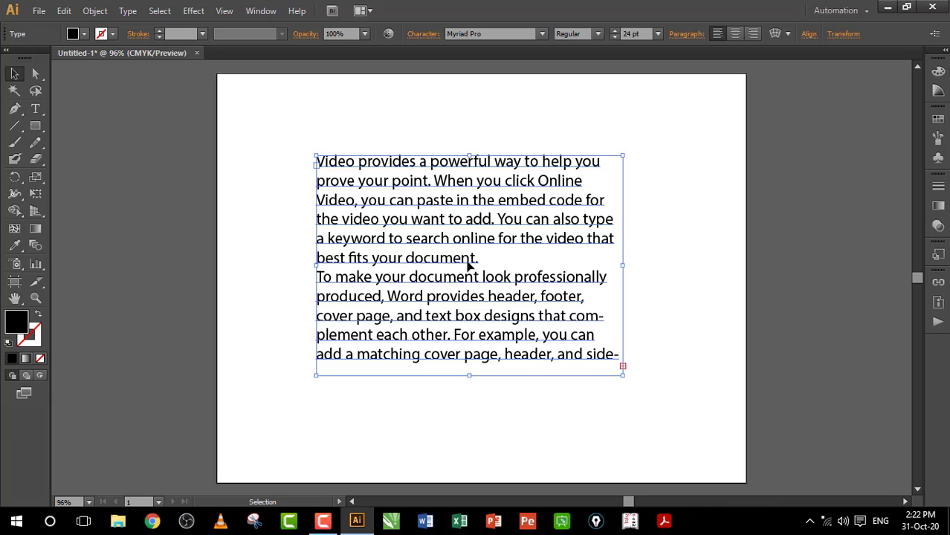
Show the rulers and set the text frame's X position to 0 pt, measured from its upper-left reference point
key(ctrl+r)
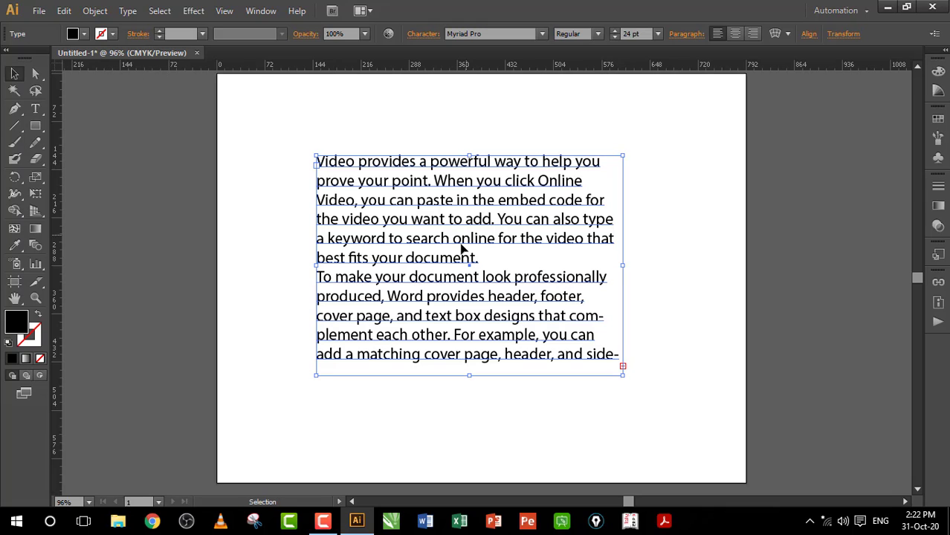
click(844, 34)
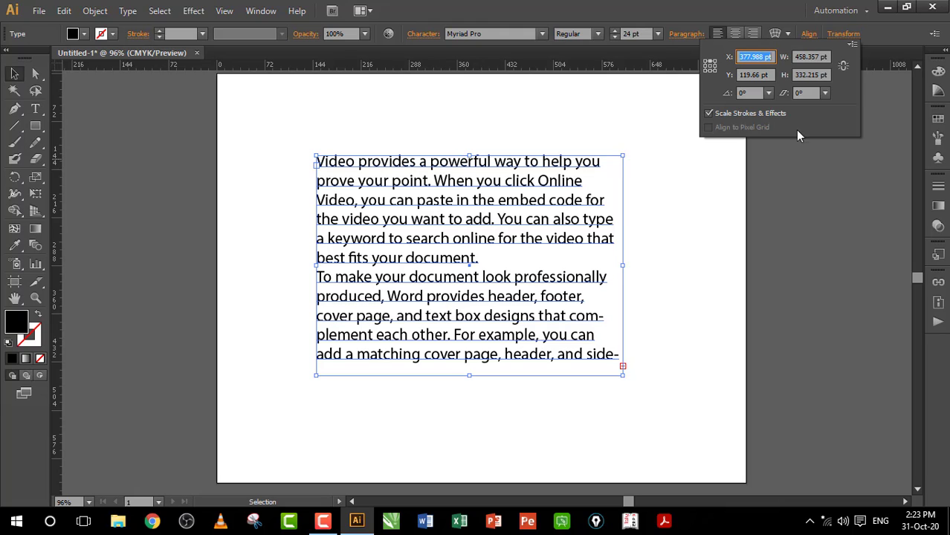
click(706, 61)
click(772, 57)
text(0)
key(Return)
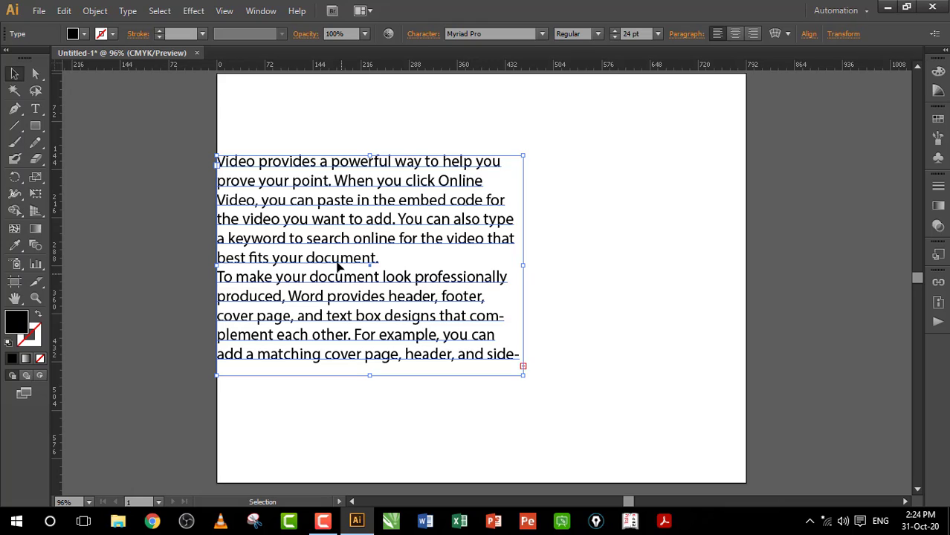
Set the text frame's Y position to 0 pt so it sits in the artboard's upper-left corner
click(844, 34)
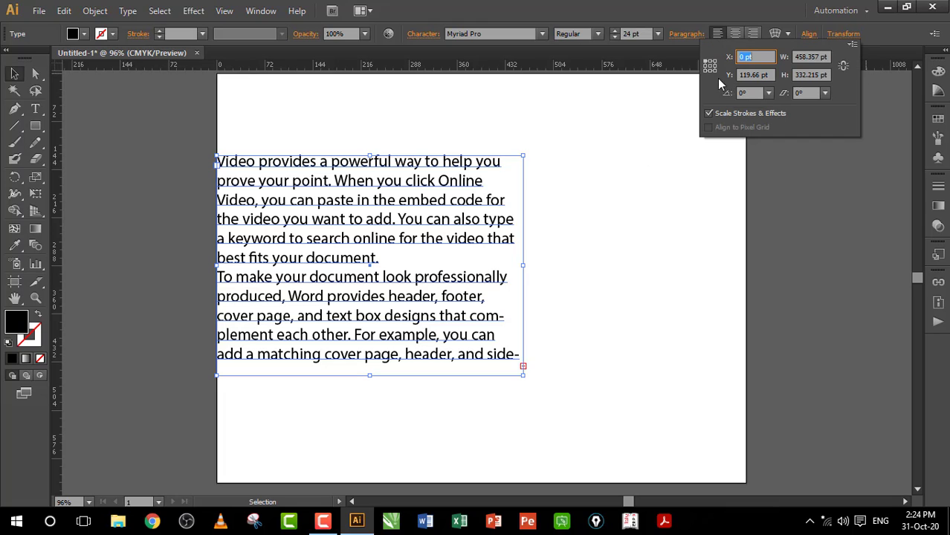
click(769, 75)
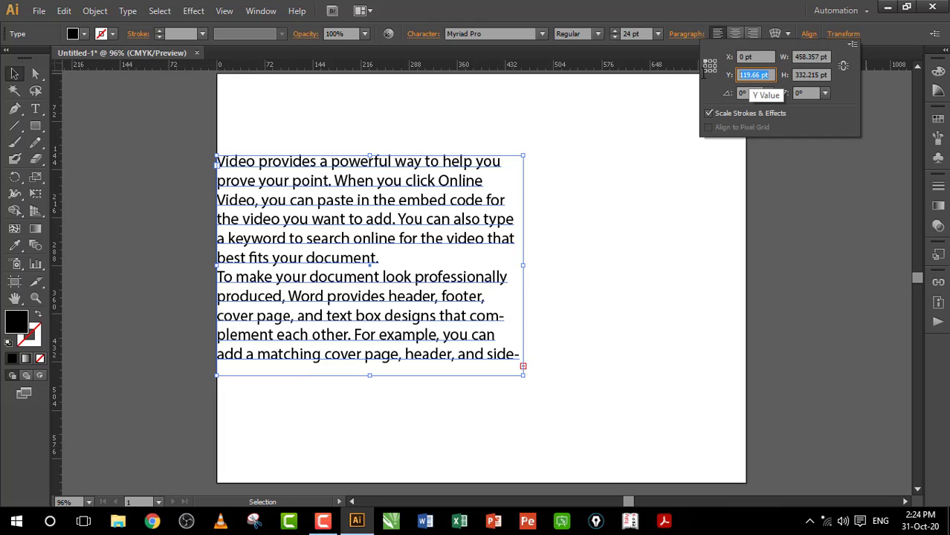
text(0)
key(Return)
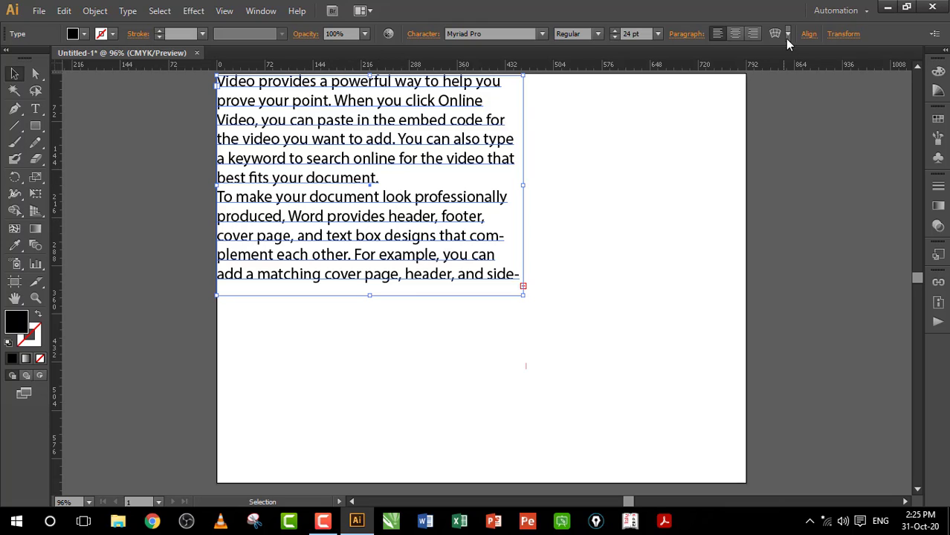
Change the text frame's reference point to top centre and set its X position to 288 pt
click(843, 34)
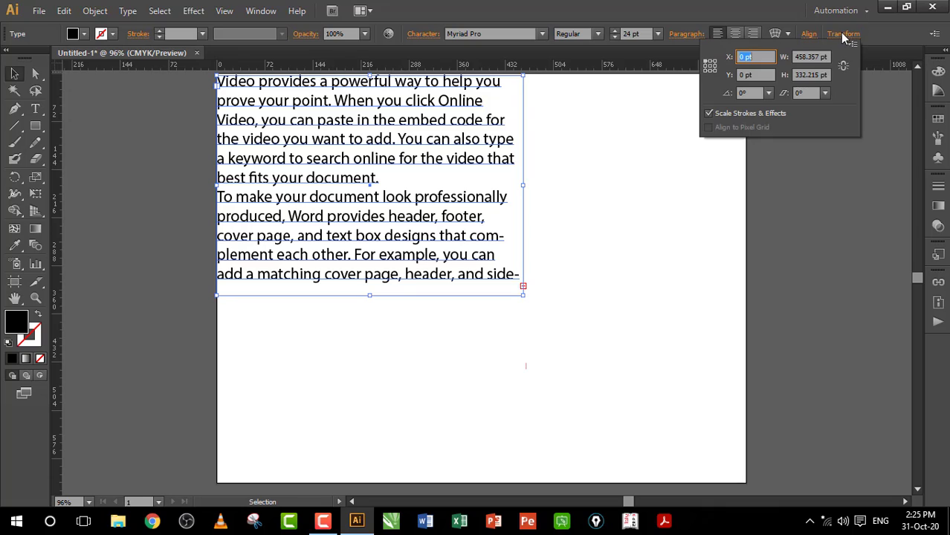
click(710, 61)
click(771, 56)
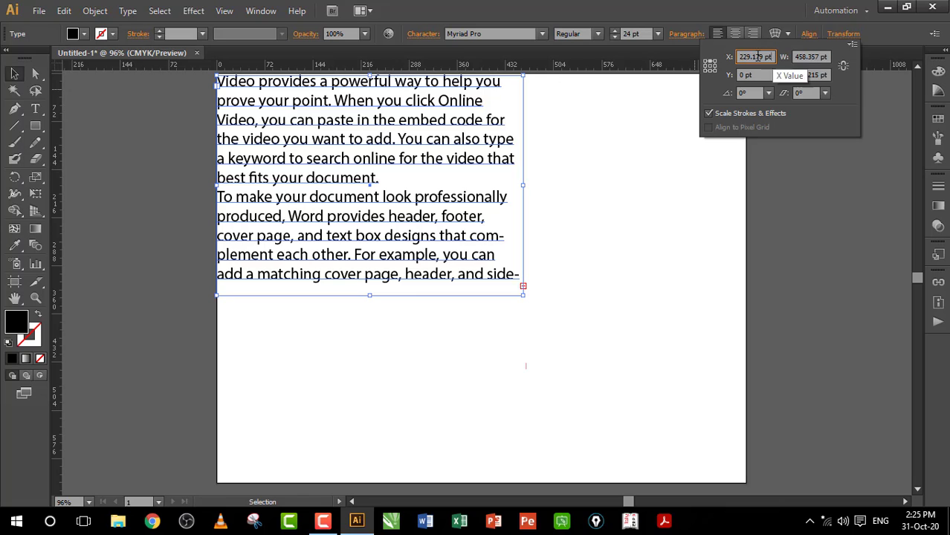
text(288)
key(Return)
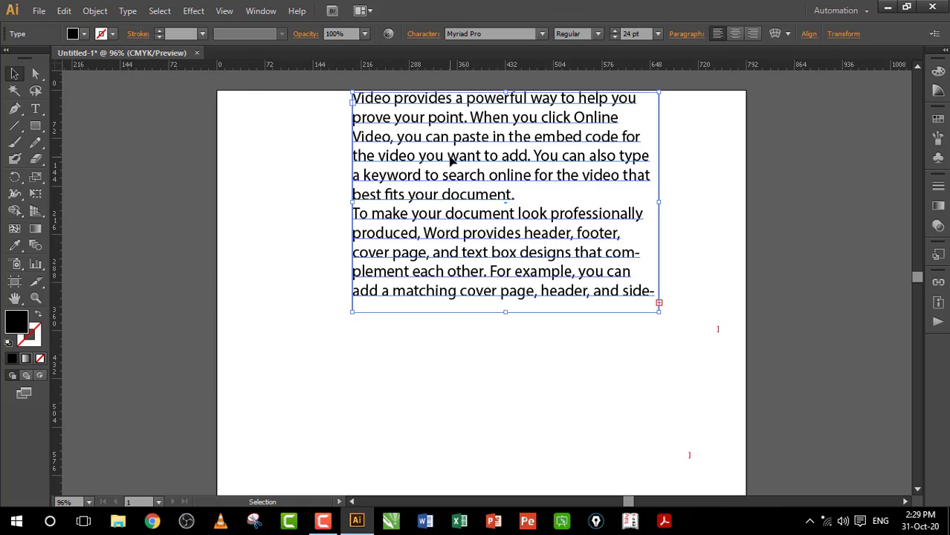
Try moving the text frame freehand leftward and down to the artboard's left edge, and undo the last move
drag(452, 159, 358, 165)
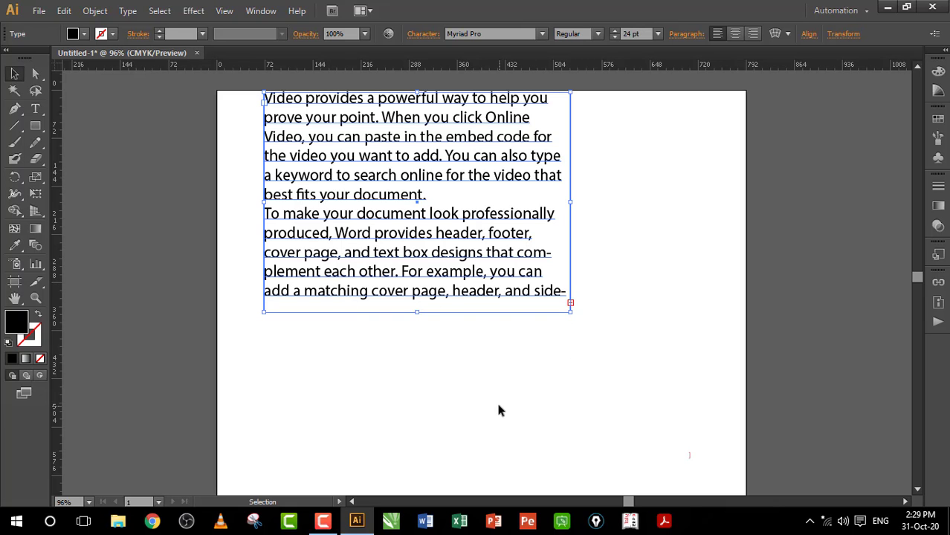
drag(410, 154, 333, 247)
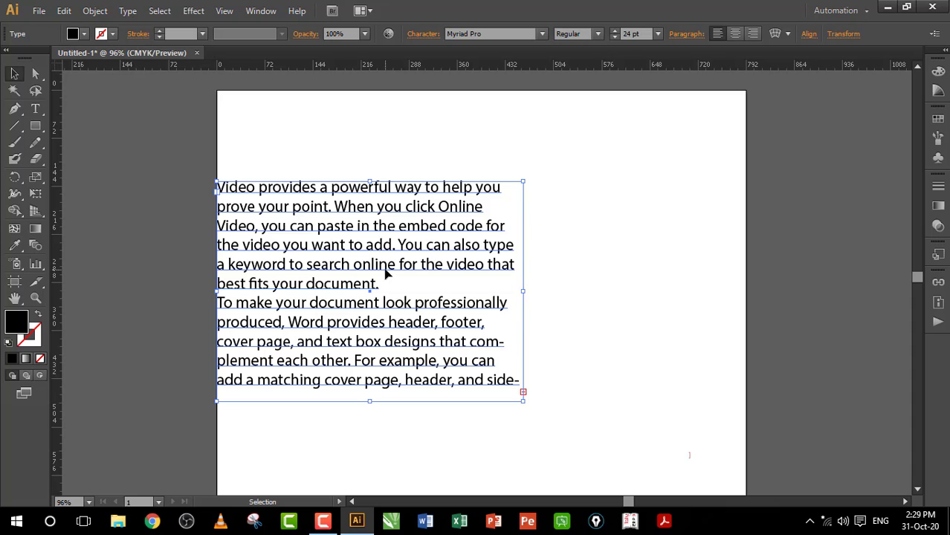
key(ctrl+z)
Set the text frame's width to 100 pt and its height to 200 pt
click(853, 35)
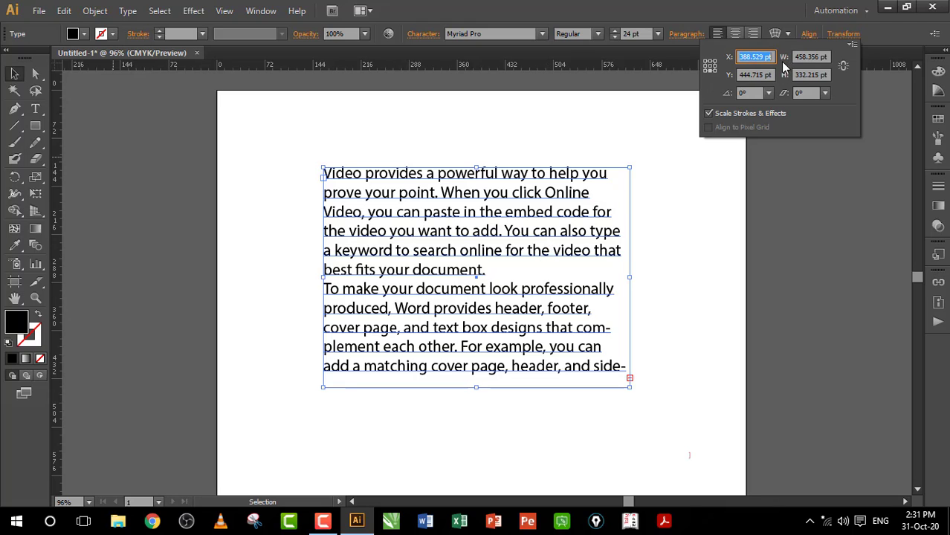
click(828, 57)
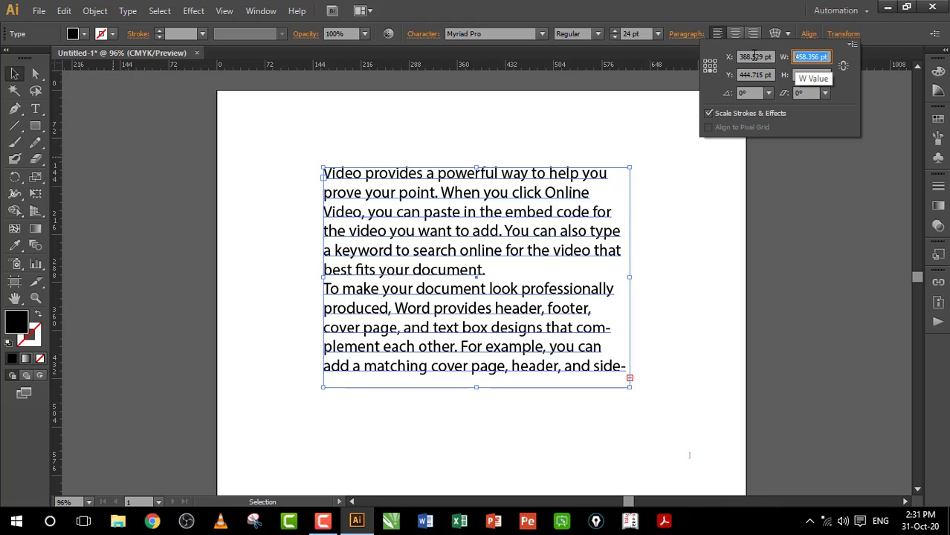
text(100)
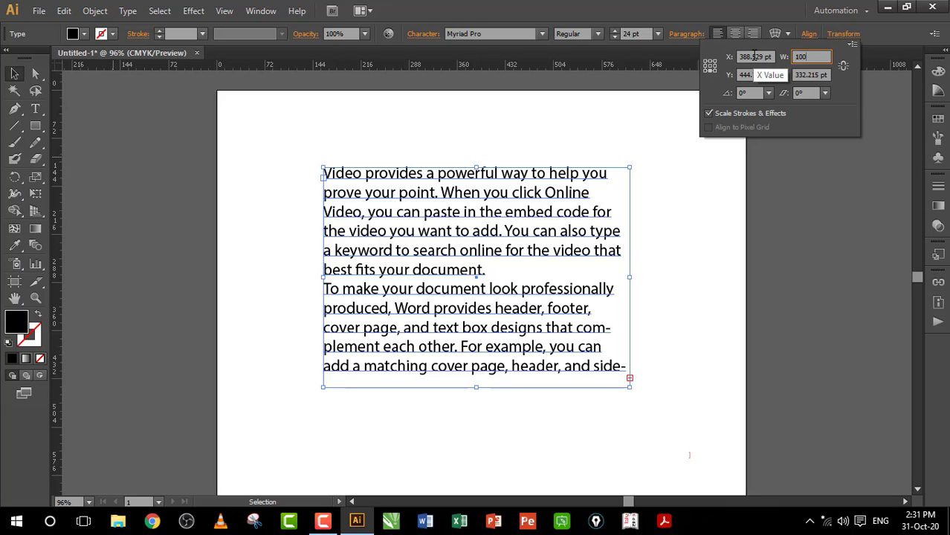
key(Return)
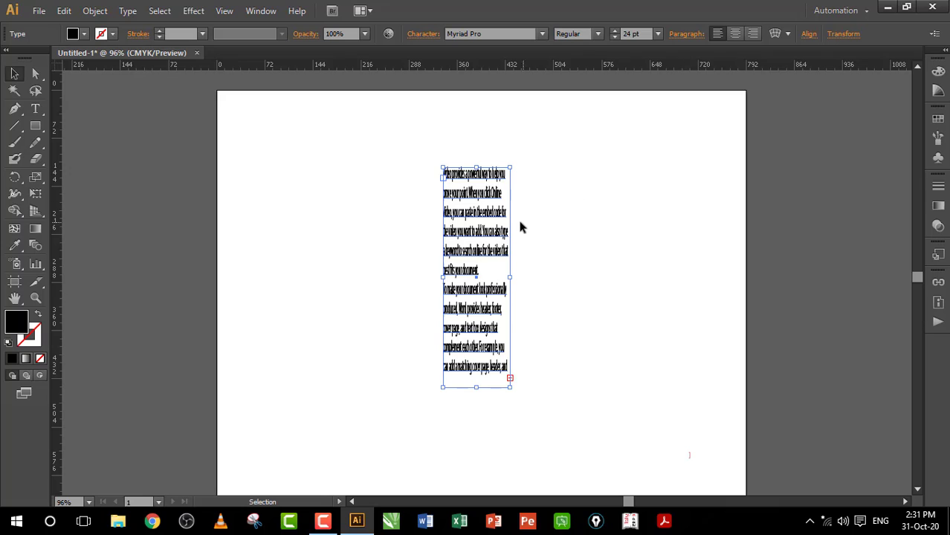
click(843, 34)
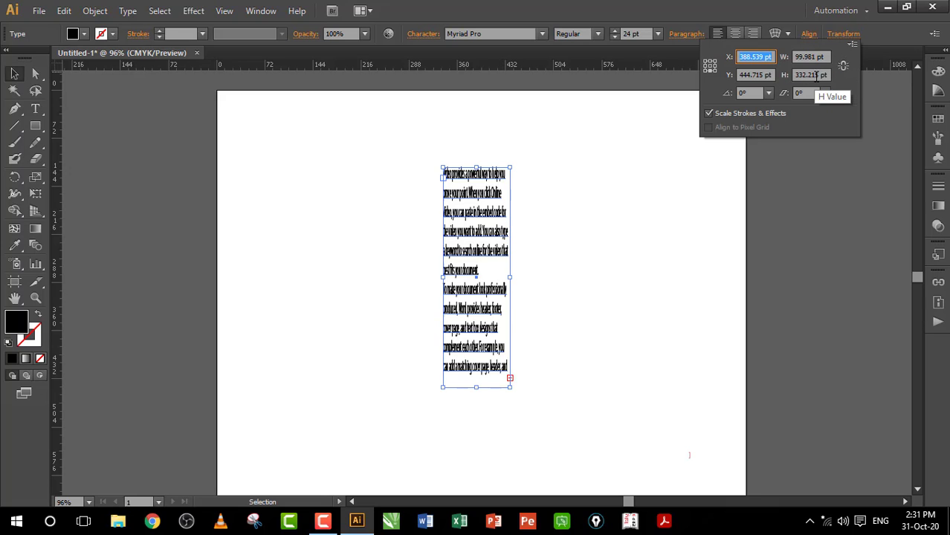
click(817, 75)
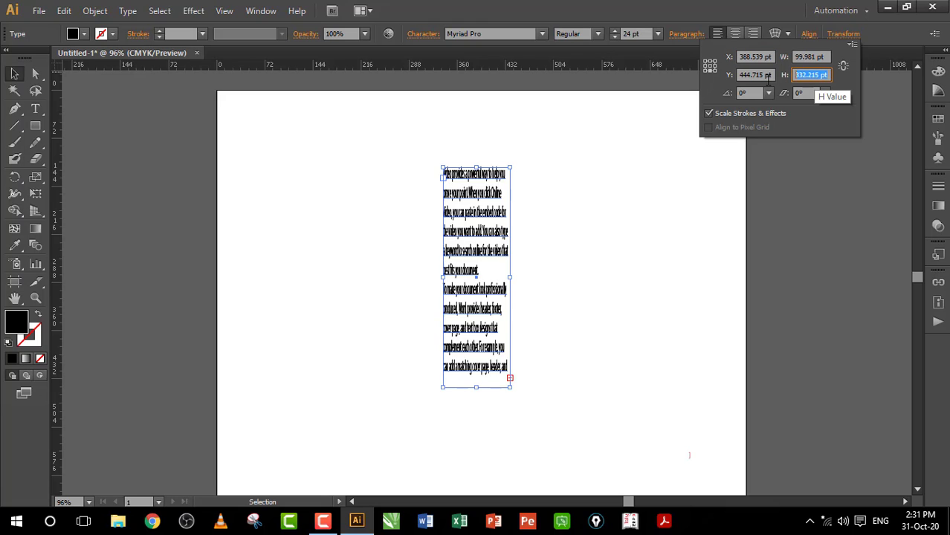
text(2)
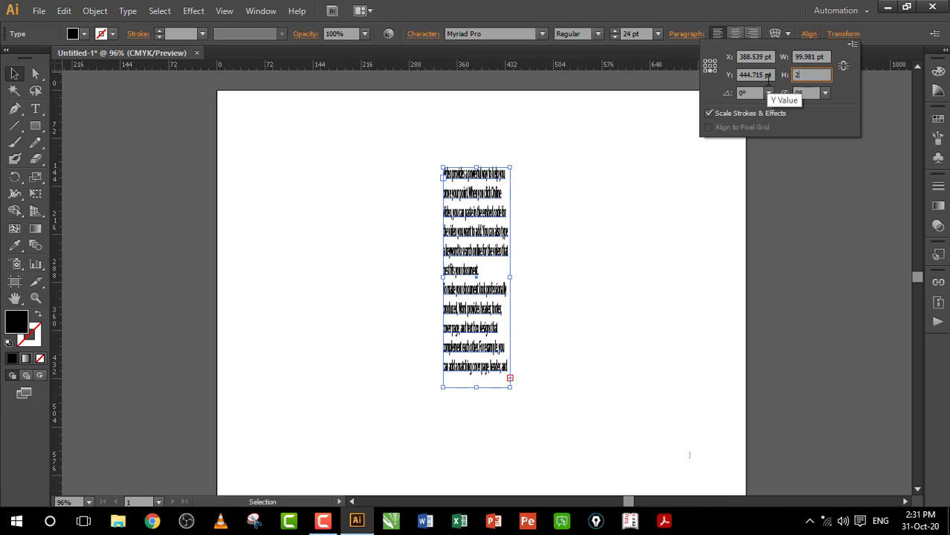
text(00)
key(Return)
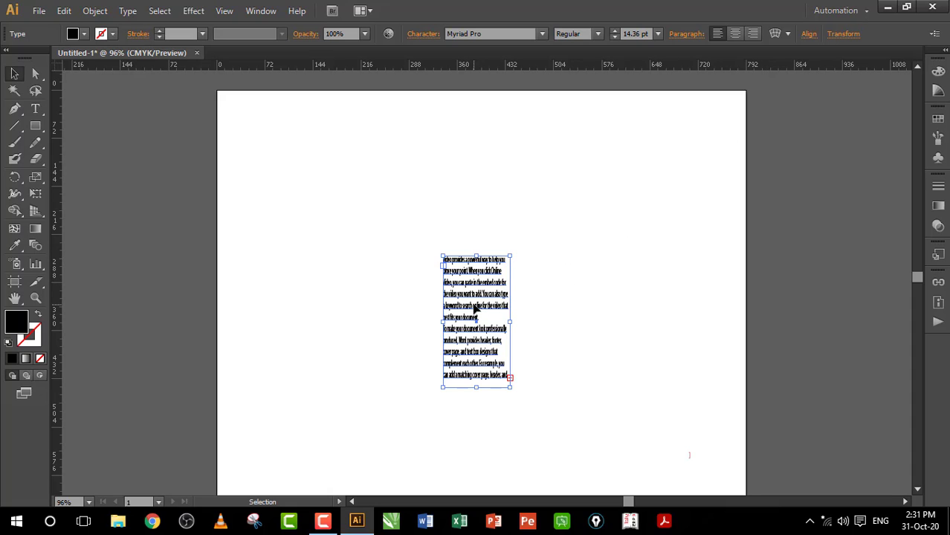
Set the text frame's width to 700 pt and its height to 500 pt
click(847, 35)
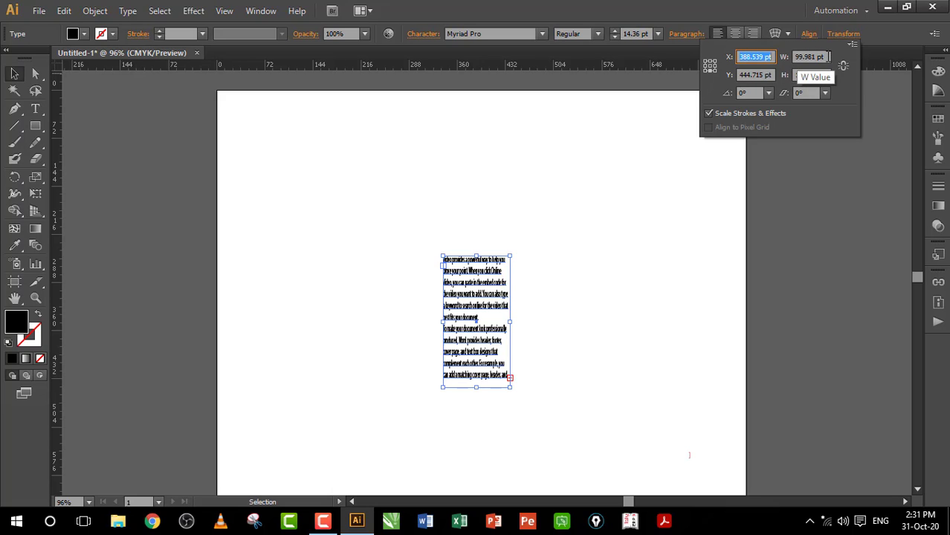
click(828, 56)
text(7)
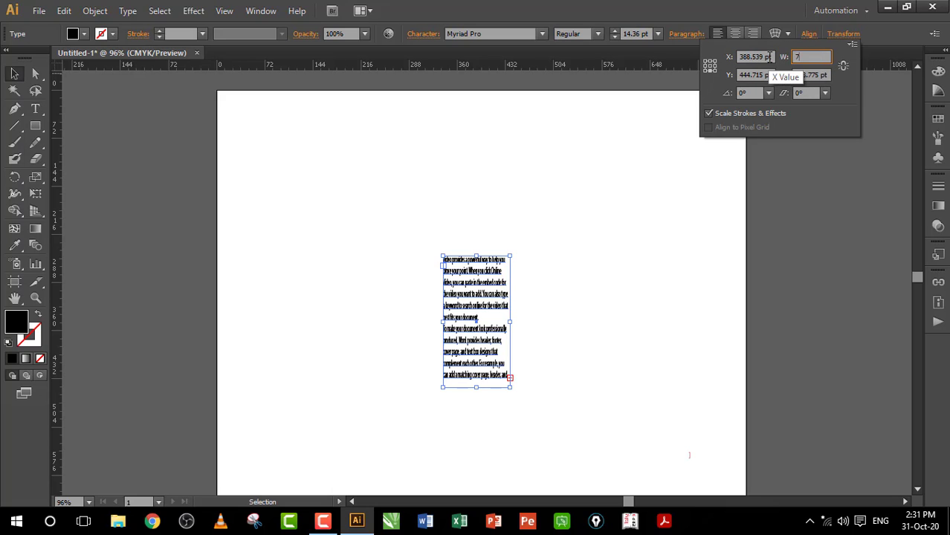
text(00)
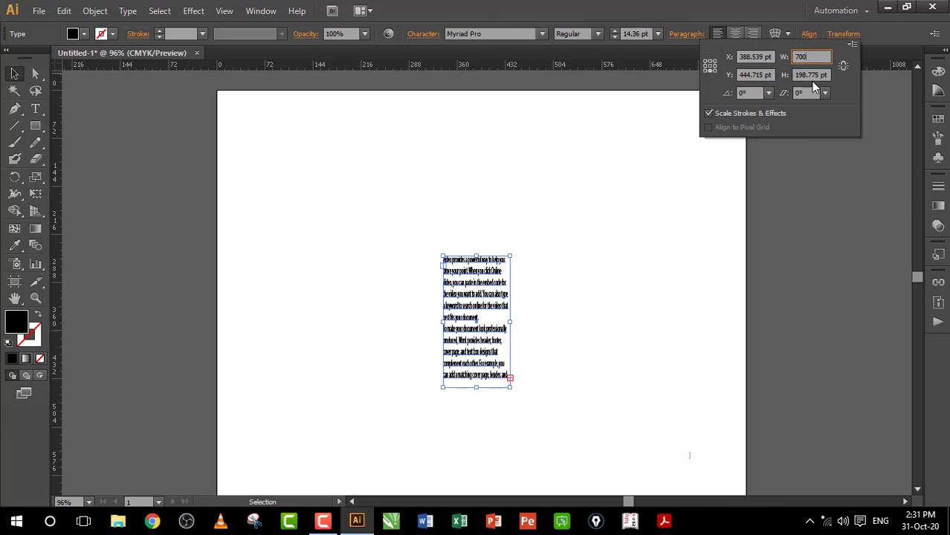
key(Tab)
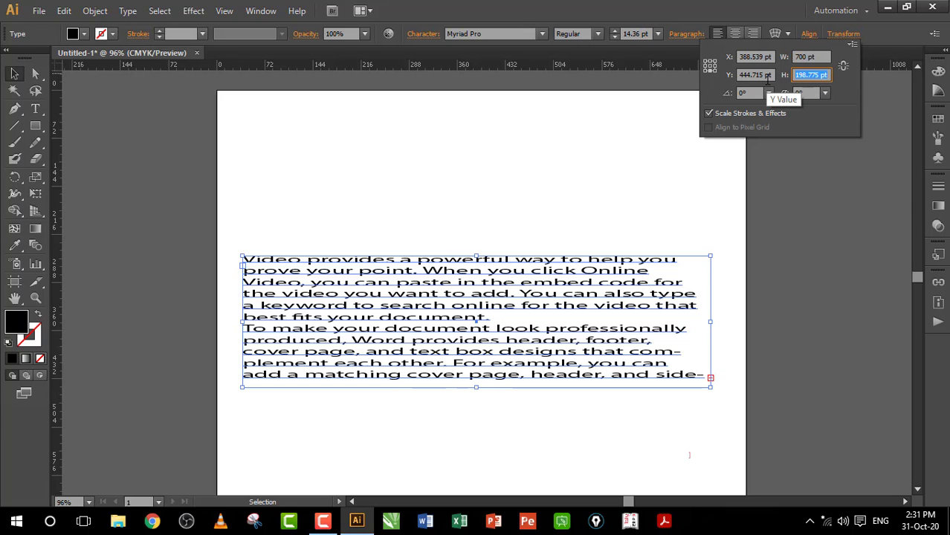
text(500)
key(Return)
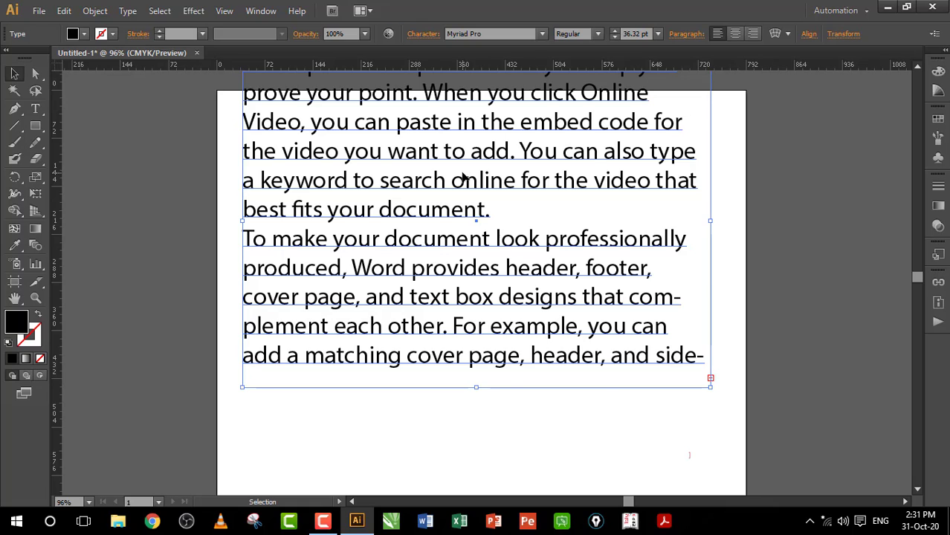
Move the enlarged text frame down onto the artboard and resize it from its lower-right corner to about 693 × 507 pt
drag(462, 182, 481, 241)
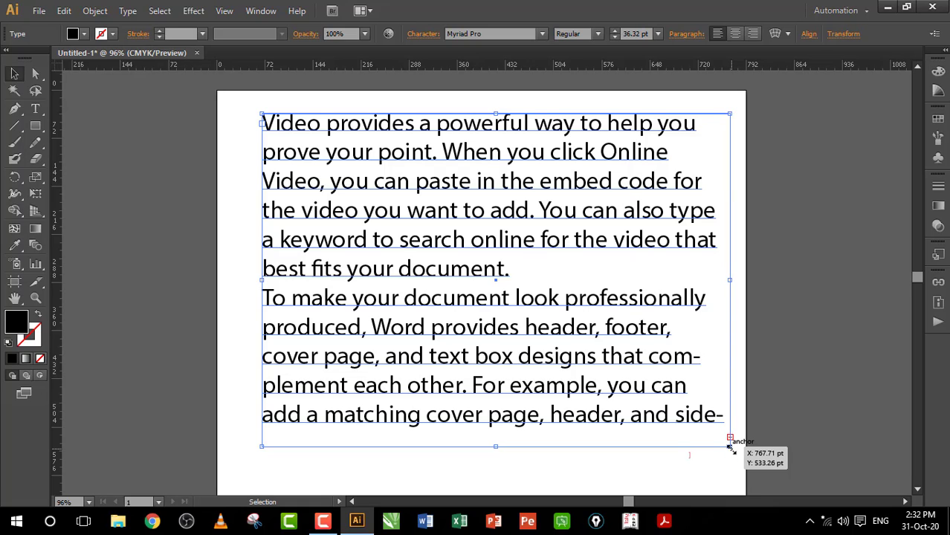
mouse_move(729, 446)
mouse_down()
mouse_move(654, 409)
mouse_move(575, 327)
mouse_move(657, 406)
mouse_move(725, 449)
mouse_up()
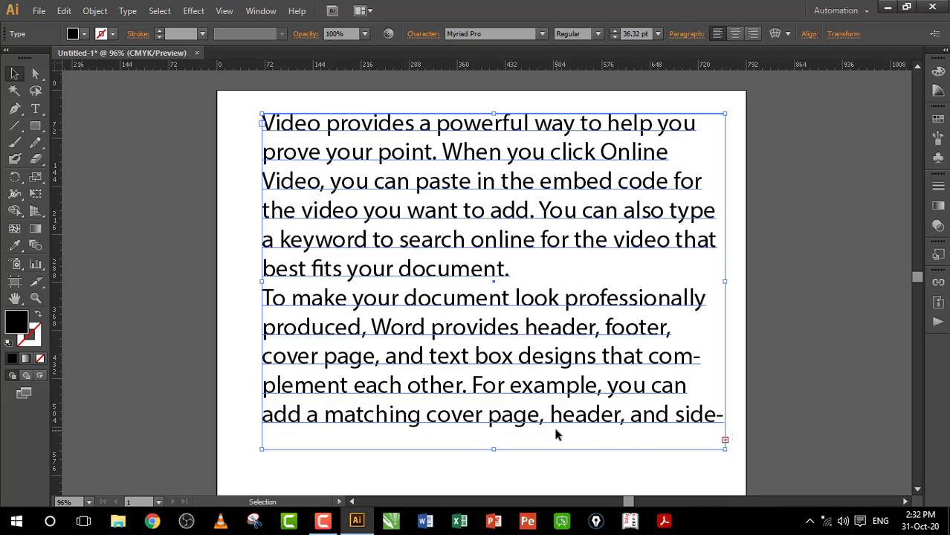
Try rotating the text frame by 90° and move the rotated frame onto the artboard
click(843, 34)
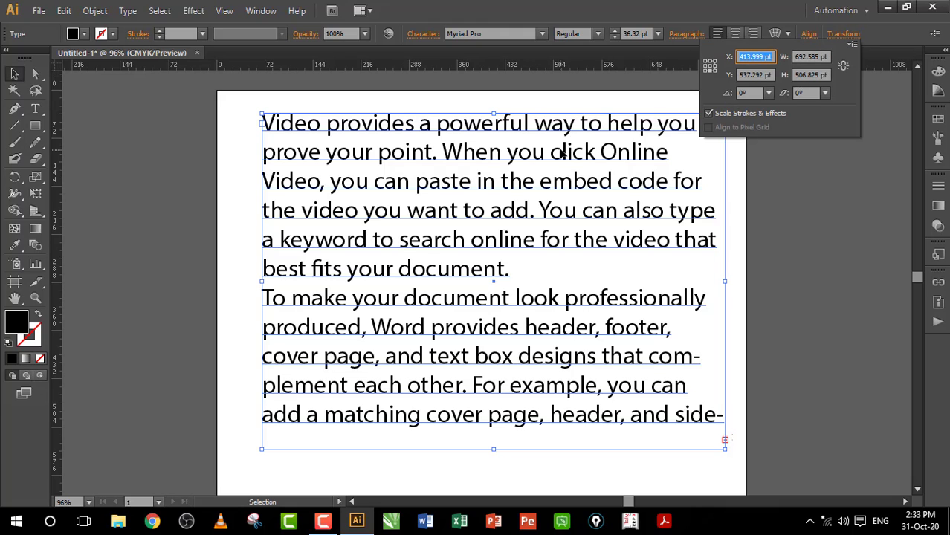
click(556, 119)
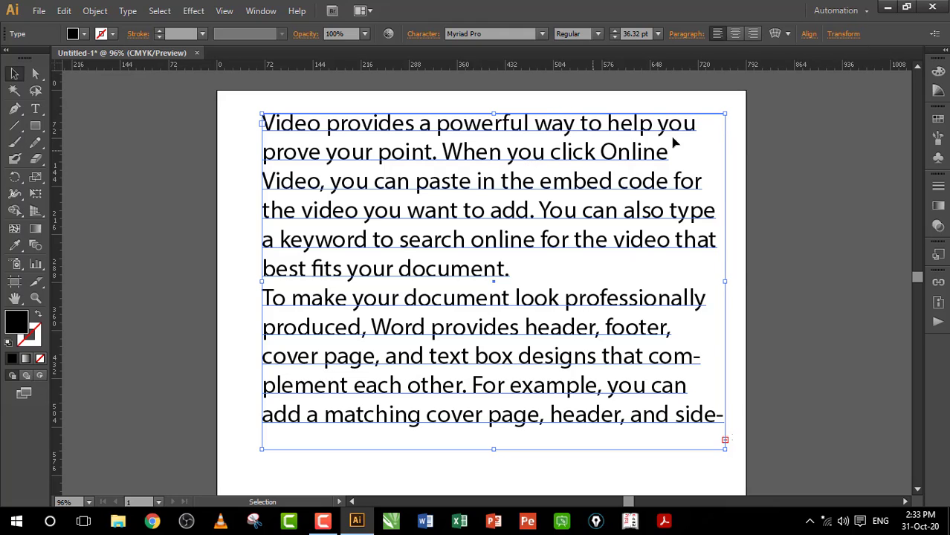
click(842, 34)
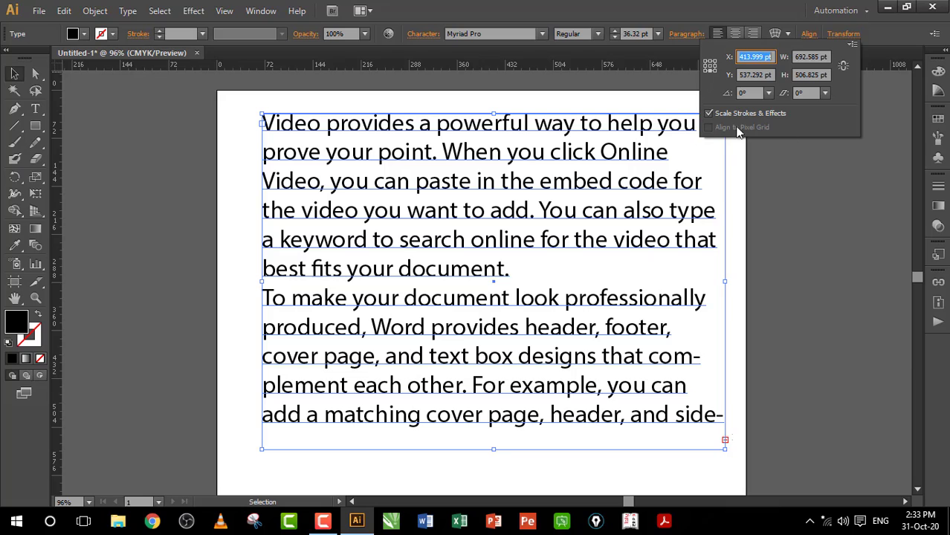
click(752, 94)
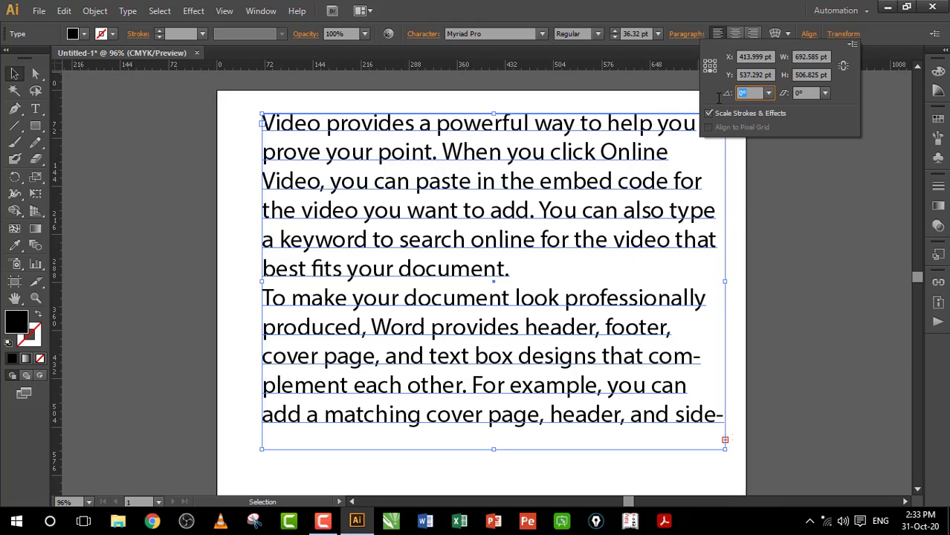
text(90)
key(Return)
drag(393, 335, 527, 231)
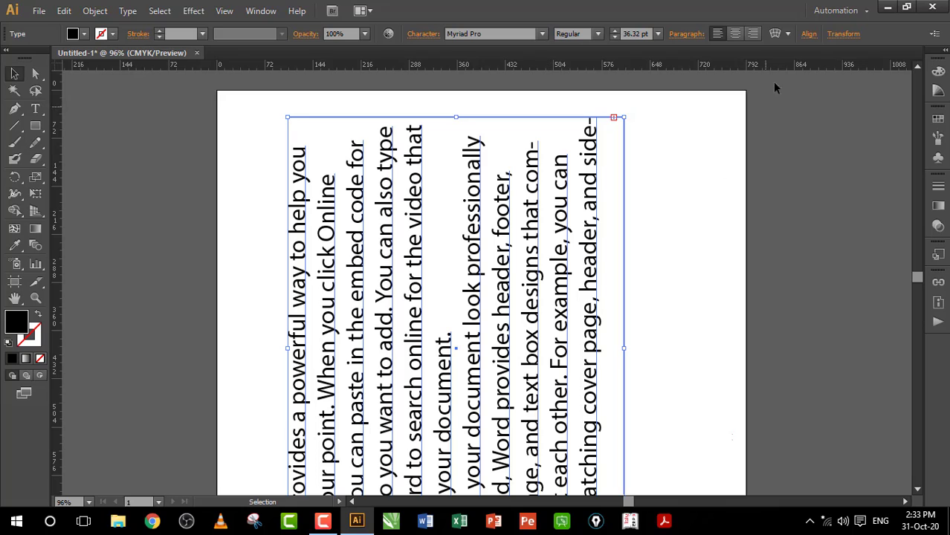
Try rotating the text frame by a further preset 45° and move it up and right over the artboard
click(843, 34)
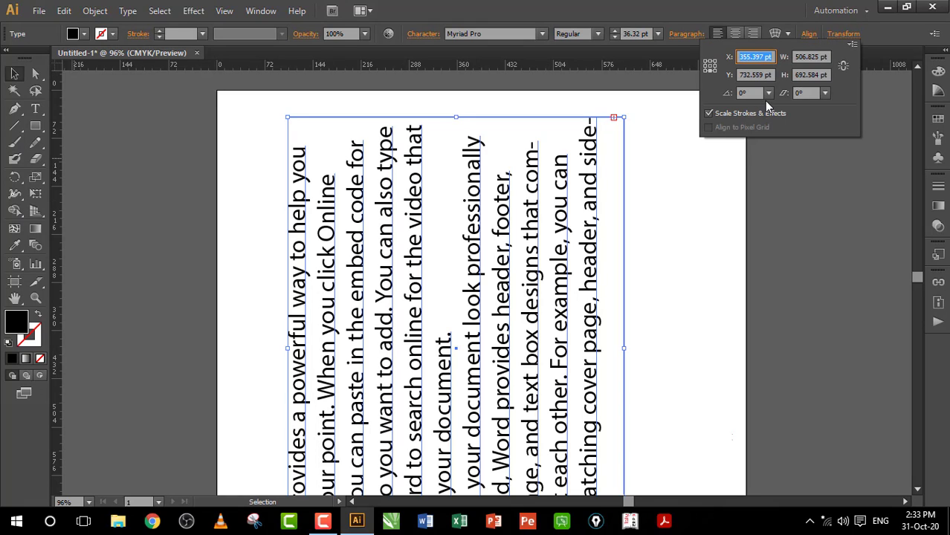
click(769, 94)
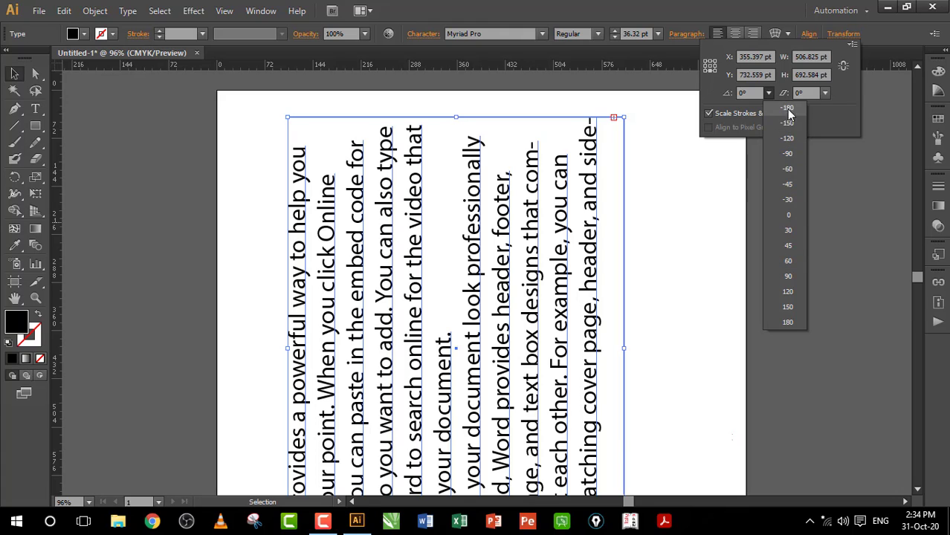
click(788, 246)
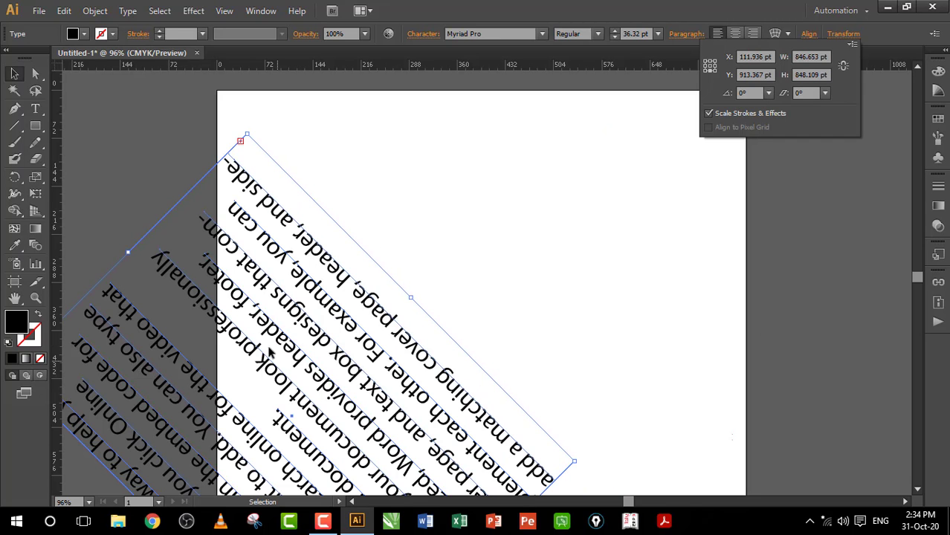
click(315, 381)
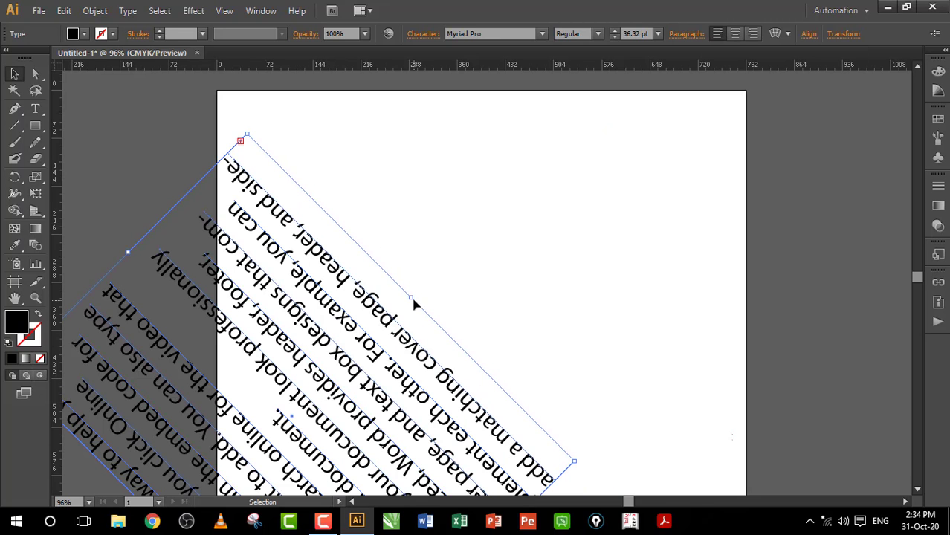
drag(413, 300, 602, 253)
Try rotating the text frame by the preset 150°, and adjust its tilt freehand from a corner
click(842, 34)
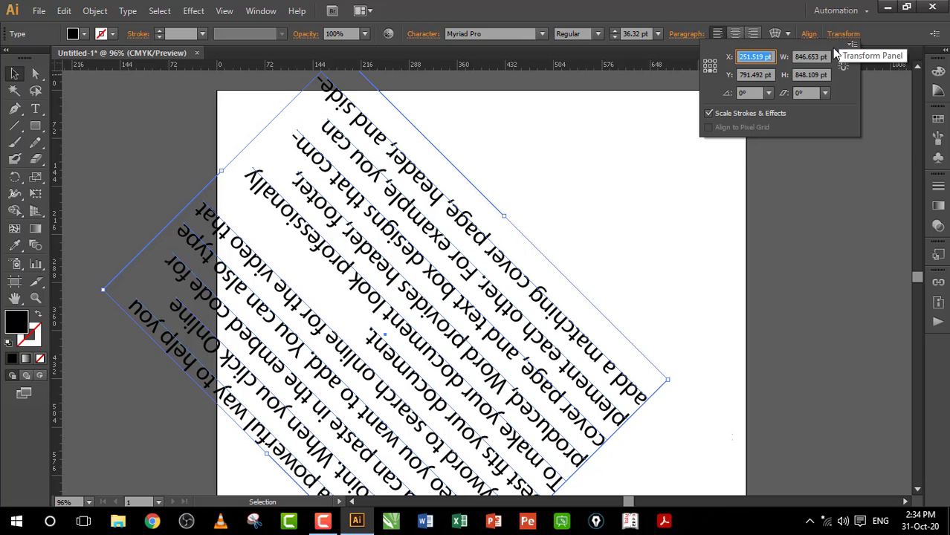
click(768, 93)
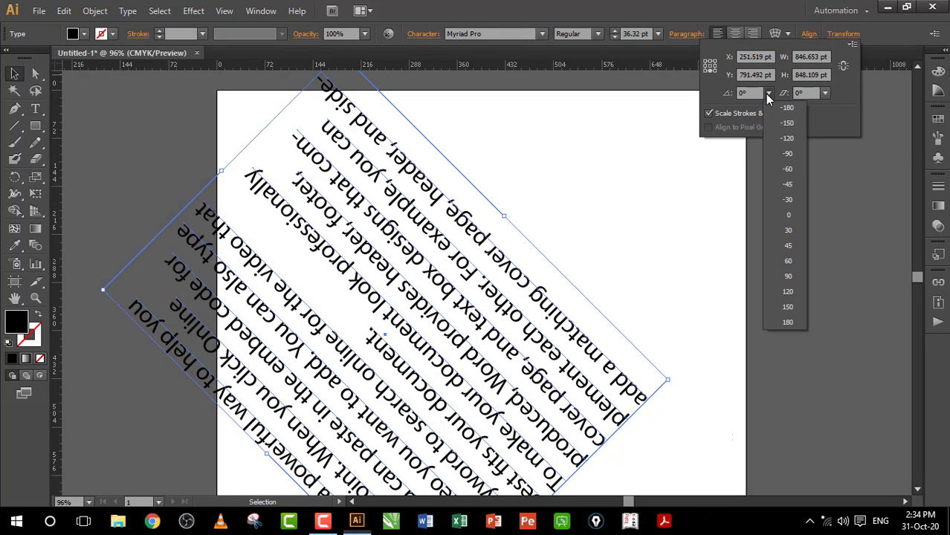
click(788, 307)
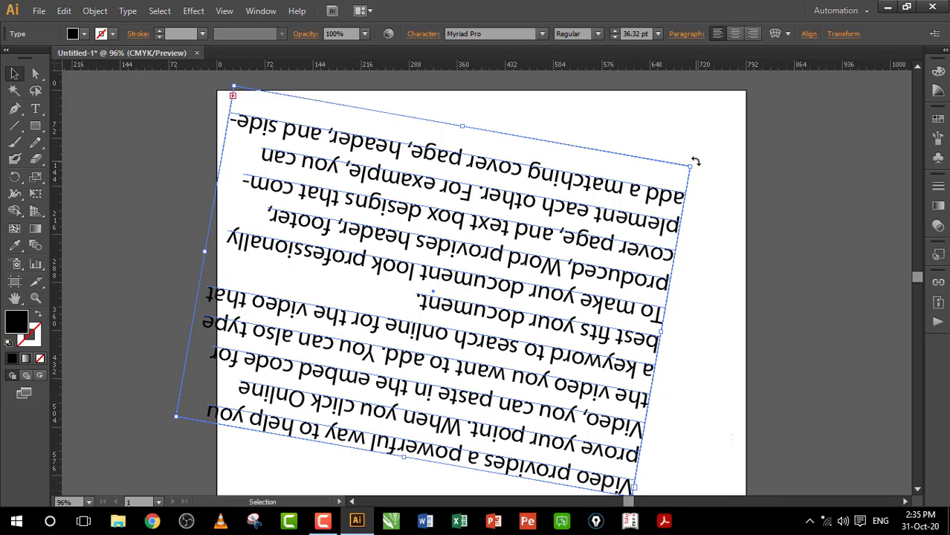
drag(694, 160, 658, 217)
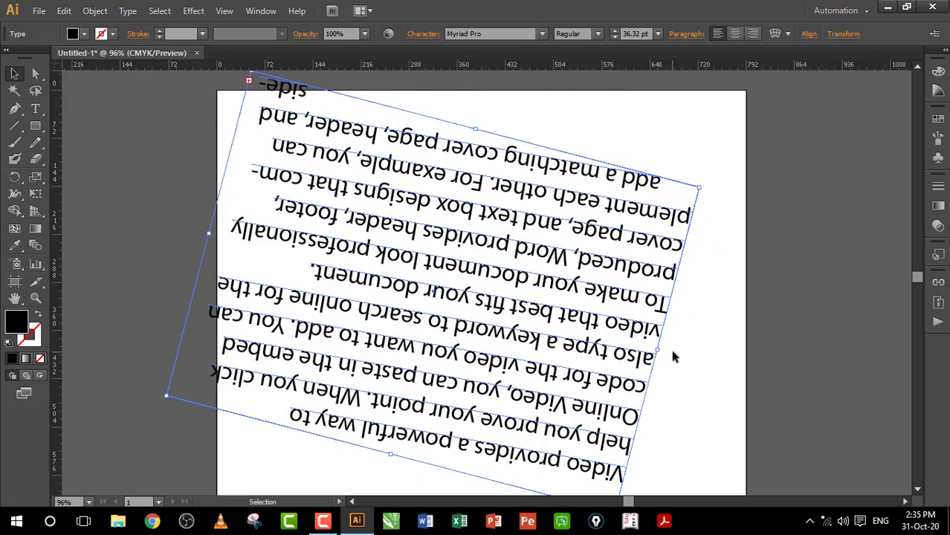
Undo the trial rotations, moves and corner adjustment of the text frame
click(839, 34)
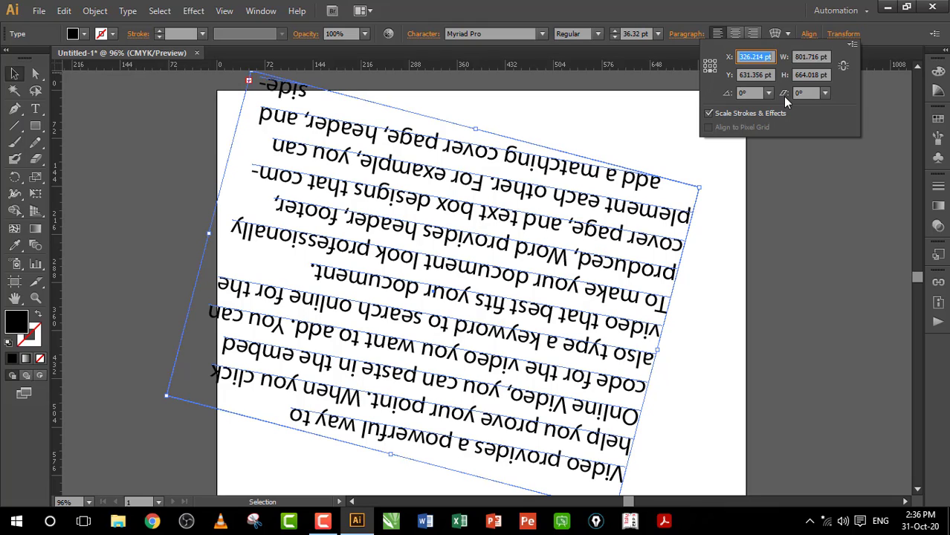
click(684, 211)
key(ctrl+z)
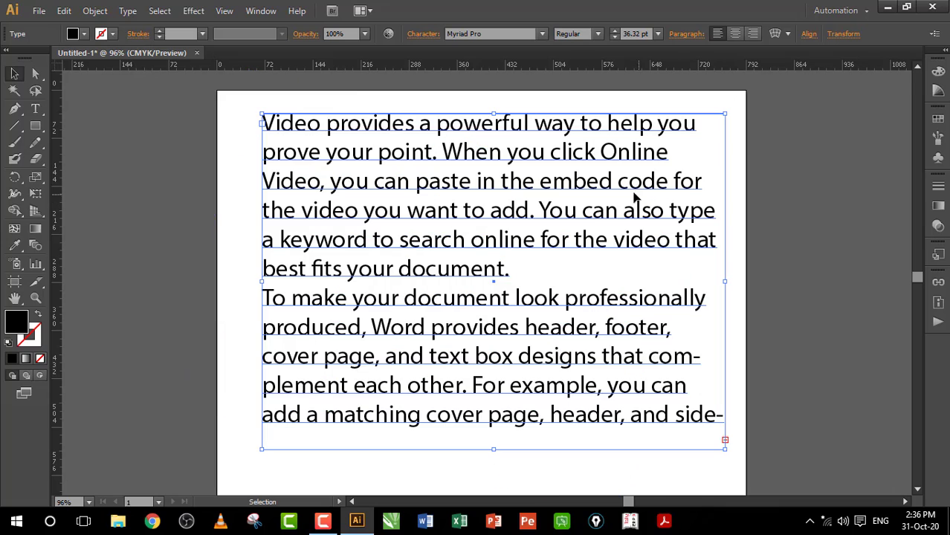
Shear the text frame by the preset 10°, and shear it again by the preset 45°
click(845, 35)
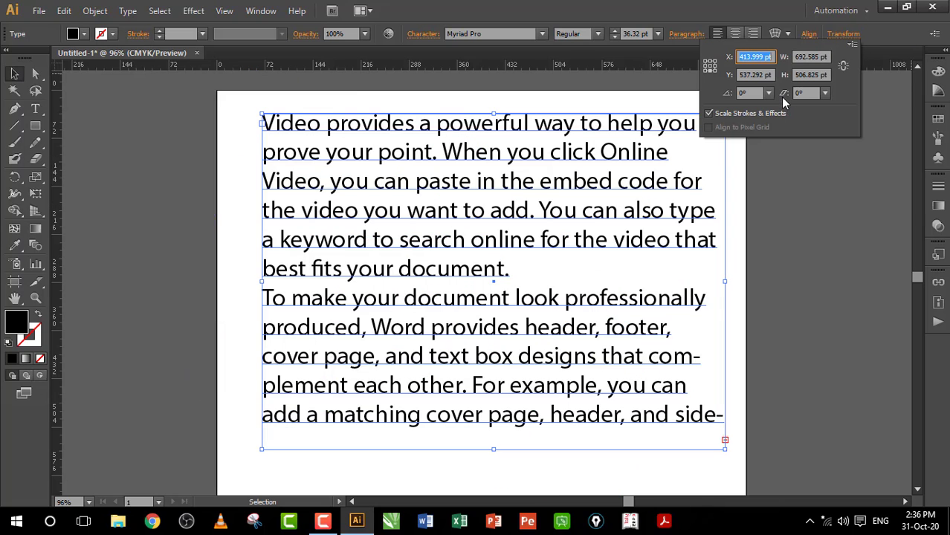
click(824, 94)
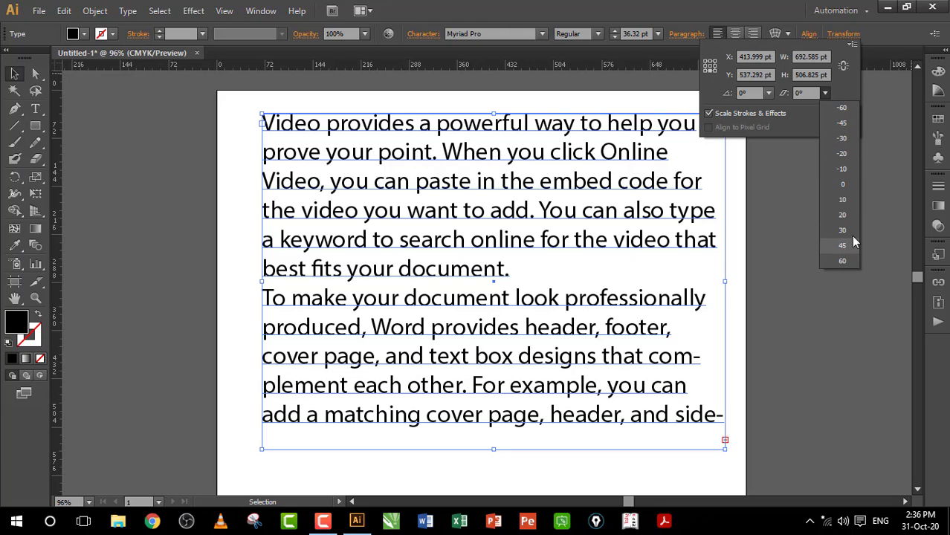
click(844, 199)
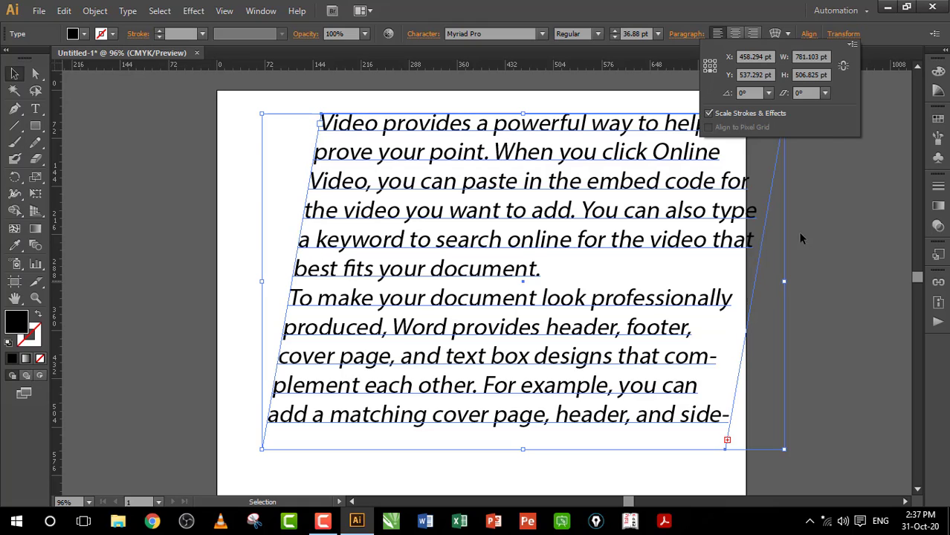
click(826, 93)
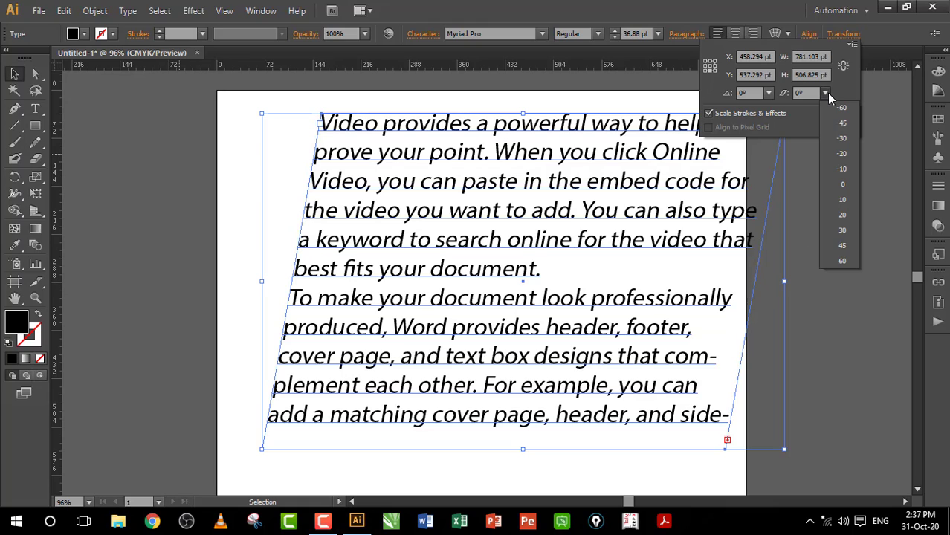
click(842, 248)
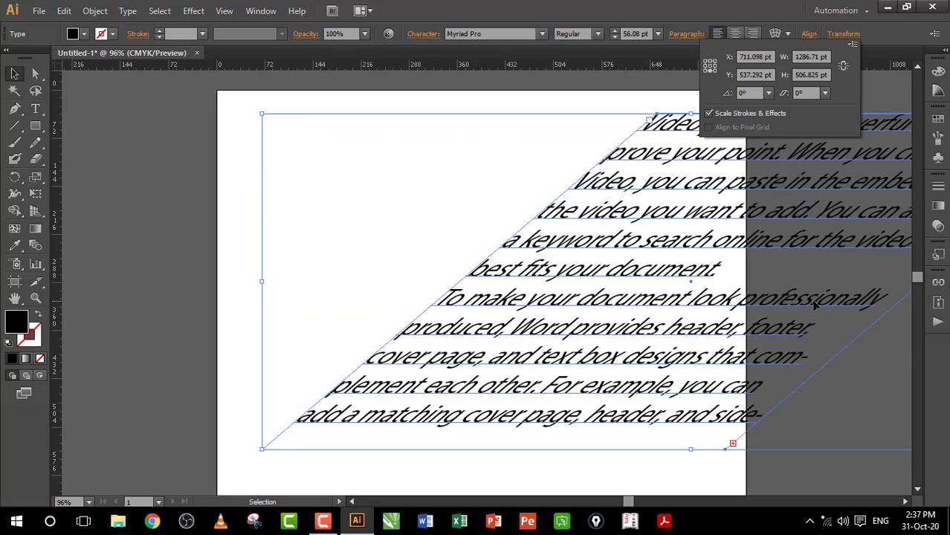
Shear the text frame by a further 25°, move it left across the artboard and deselect it
click(806, 93)
double_click(810, 93)
text(25)
key(Return)
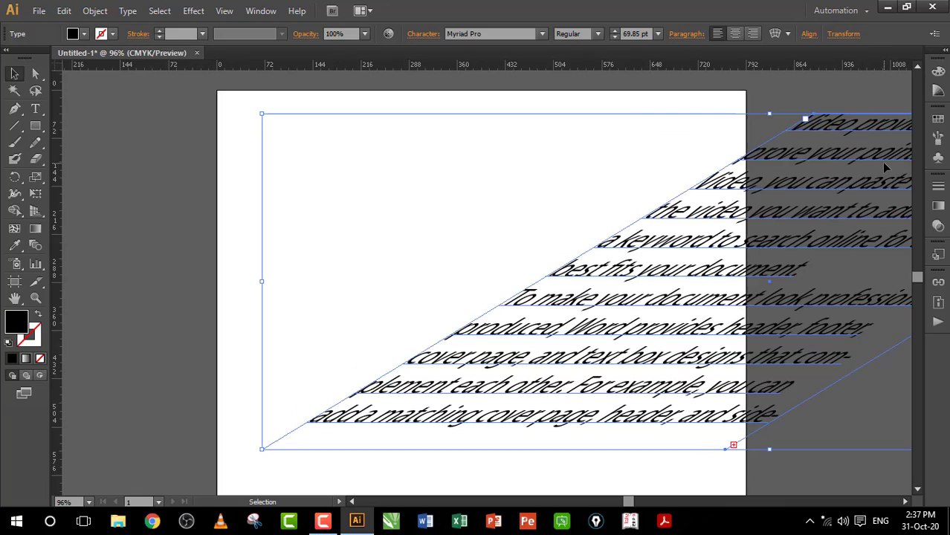
drag(855, 248, 615, 235)
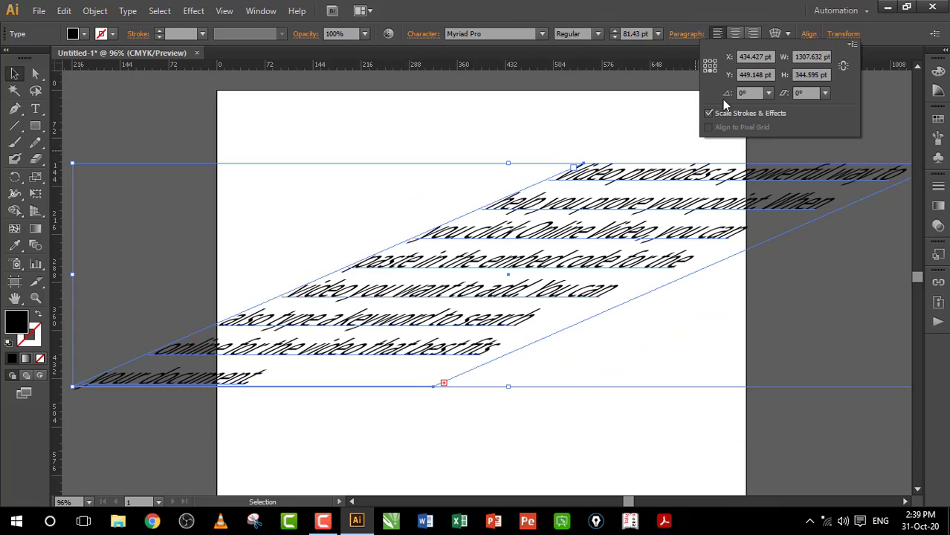
click(841, 36)
click(650, 121)
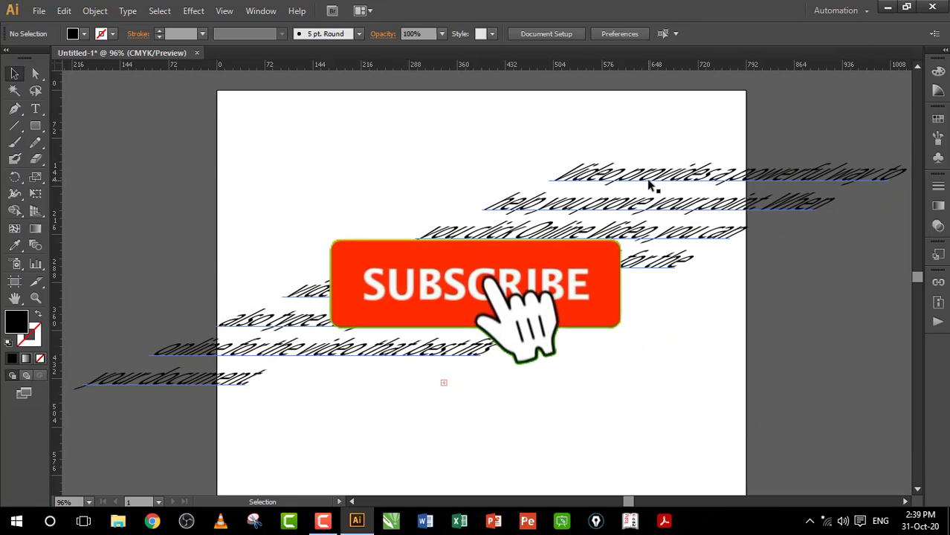